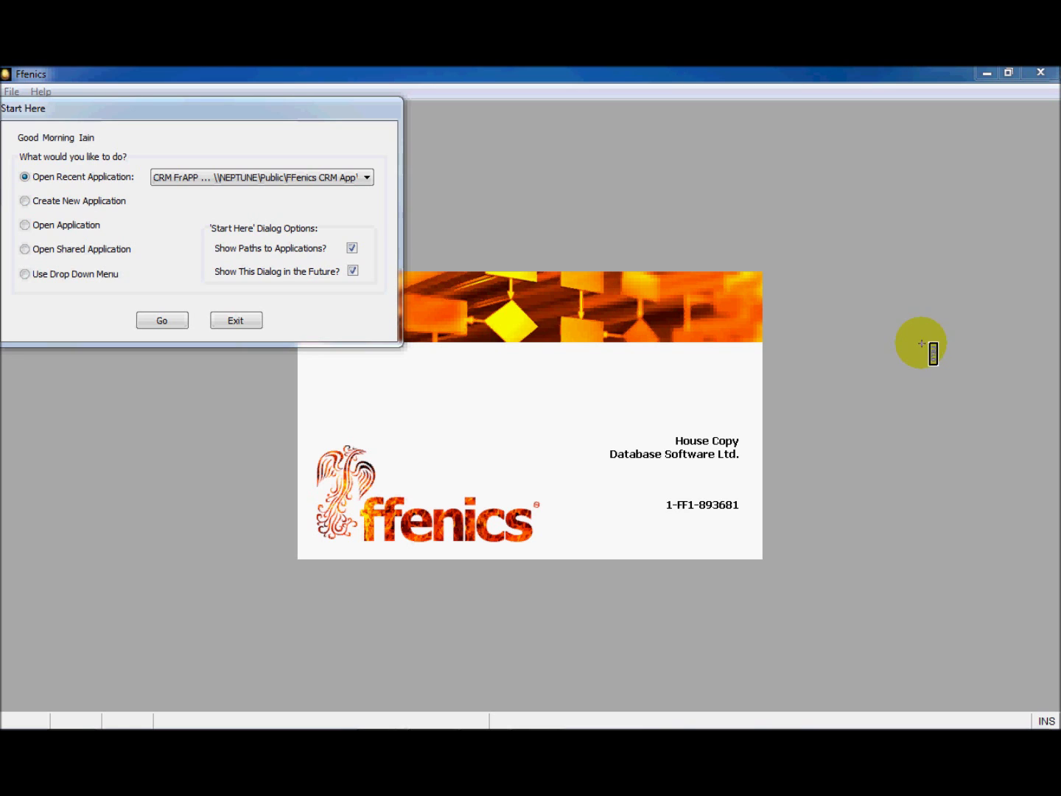
Step: Open the recent CRM FrAPP application, sign on, and select the Aspects category
left_click(151, 321)
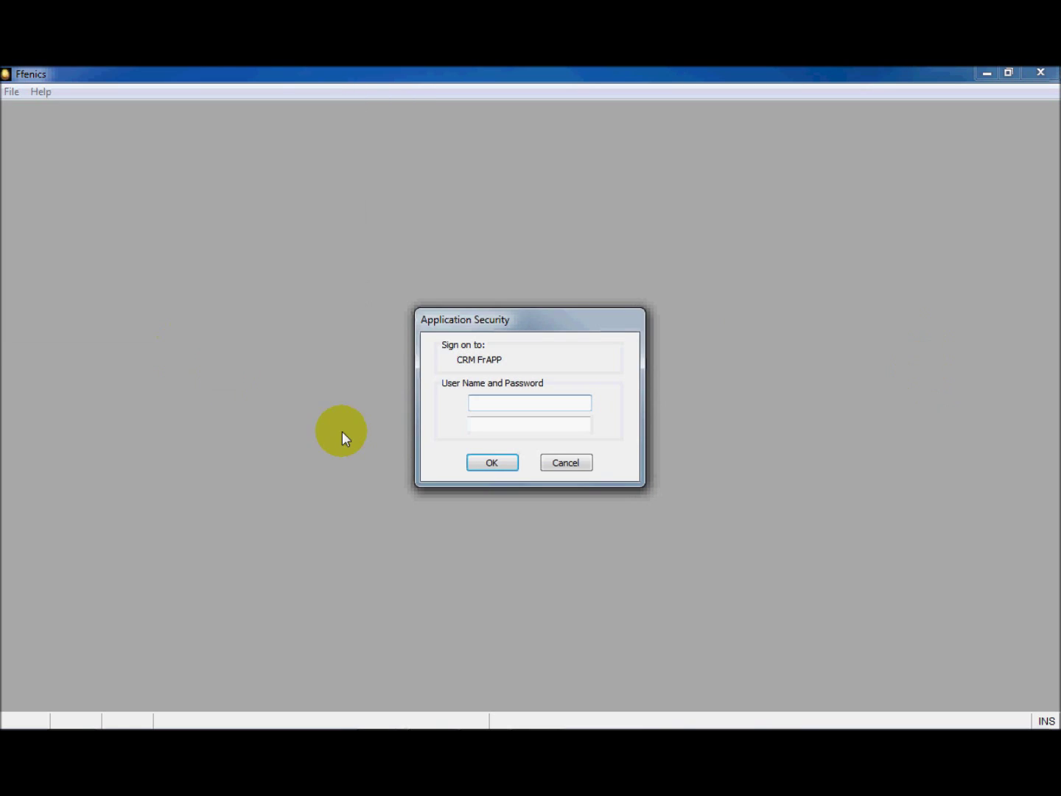
left_click(487, 464)
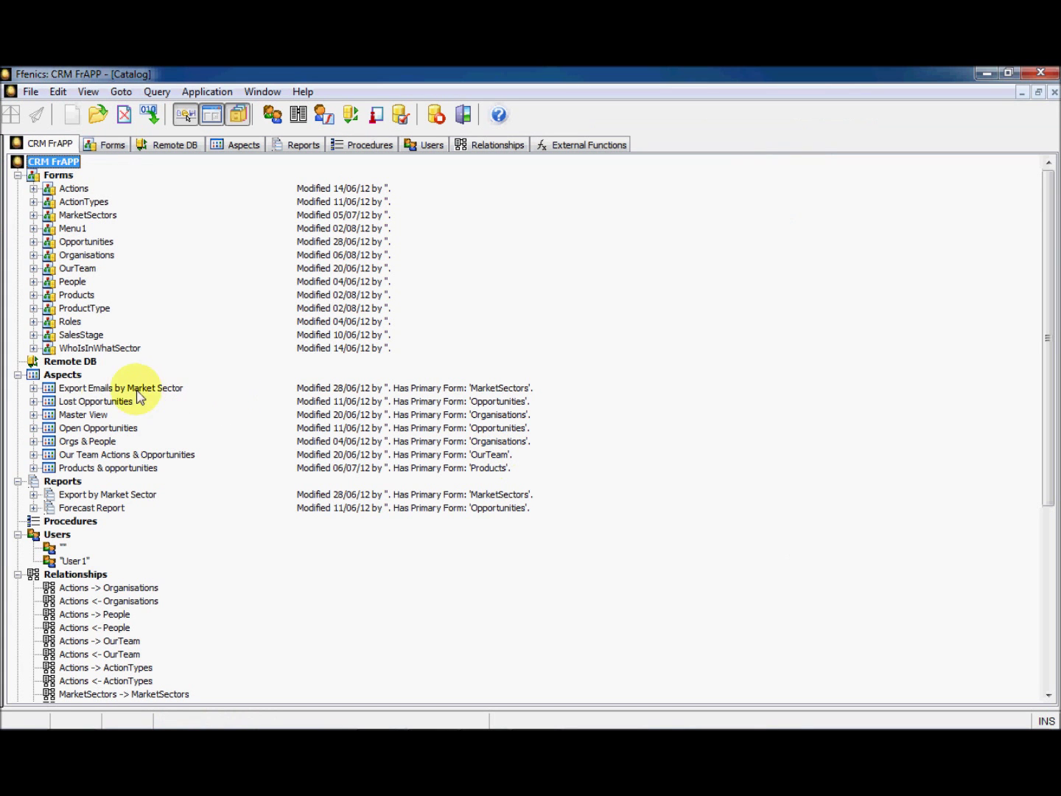
left_click(63, 376)
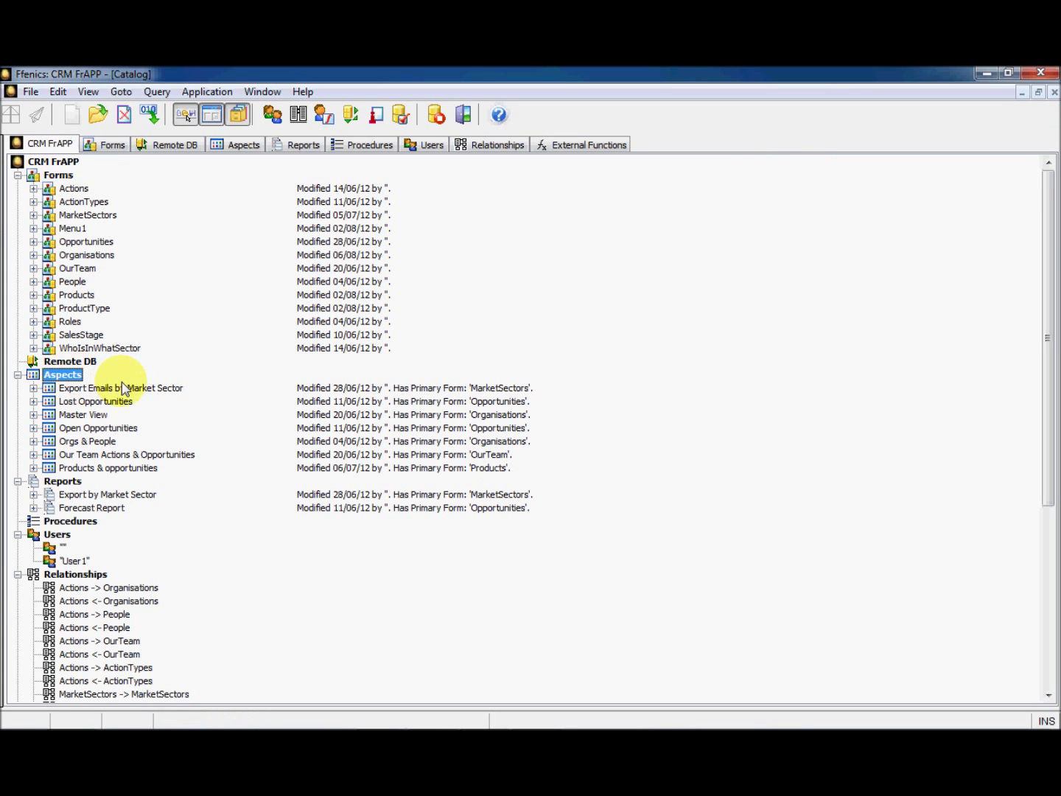
Step: Create a new aspect based on the Organisations form, keeping its original field layout
double_click(72, 376)
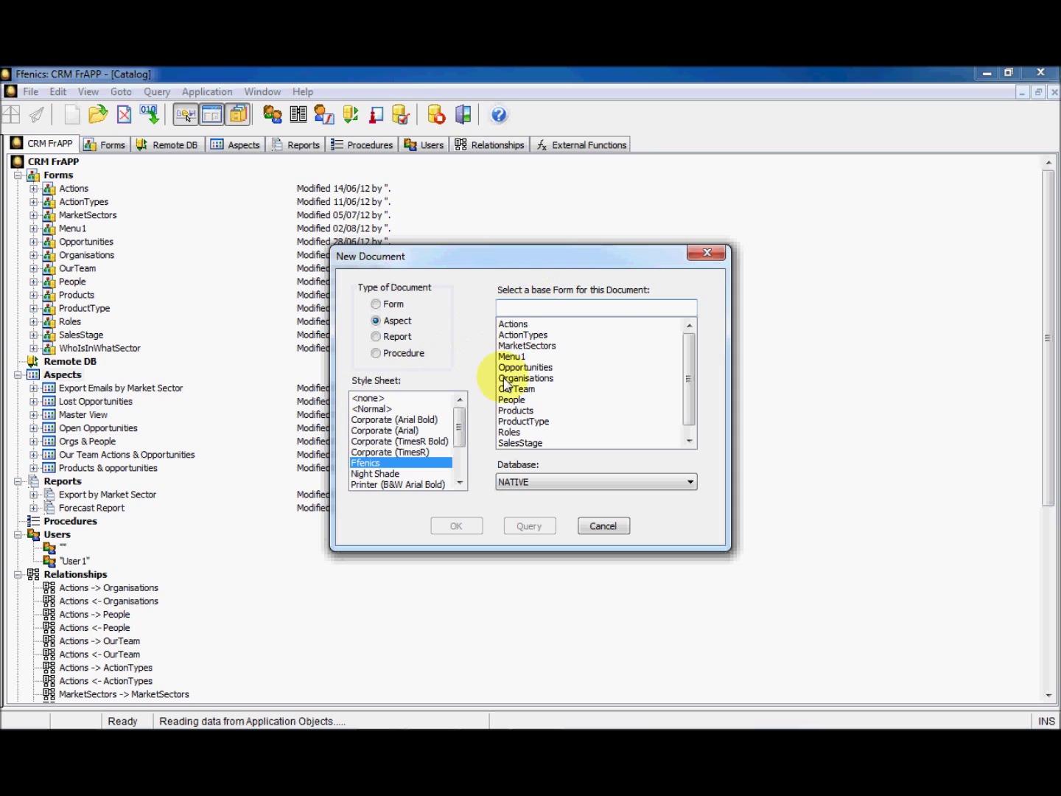
left_click(506, 378)
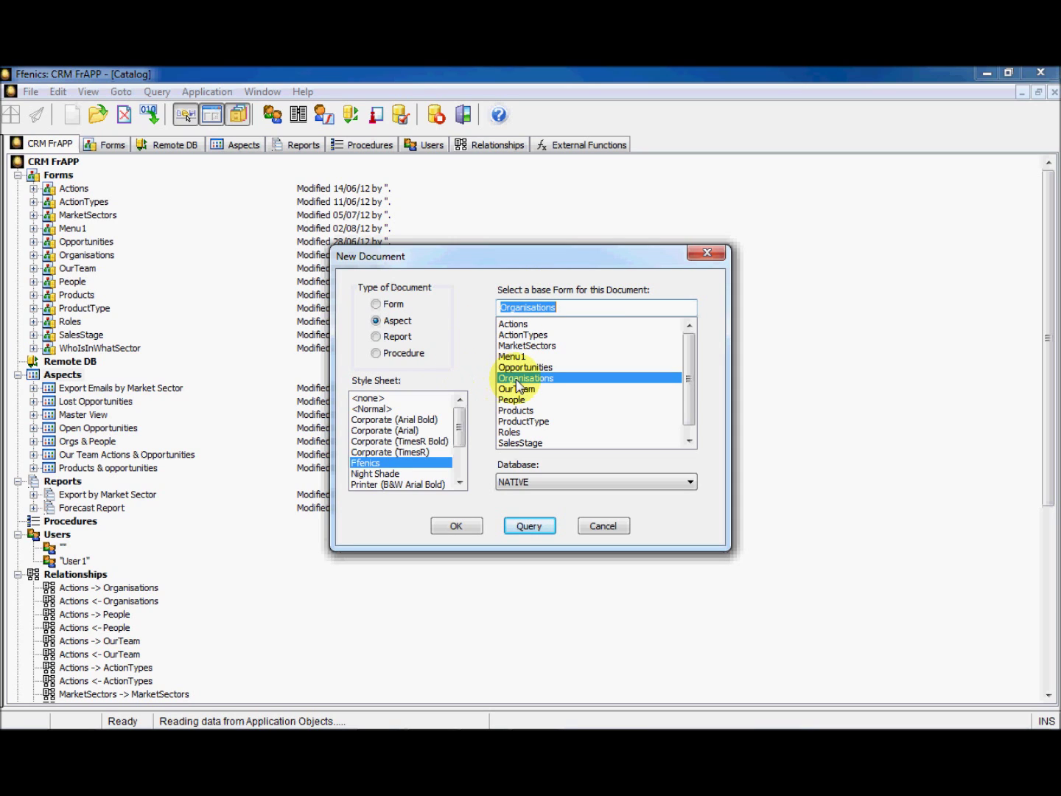
double_click(517, 380)
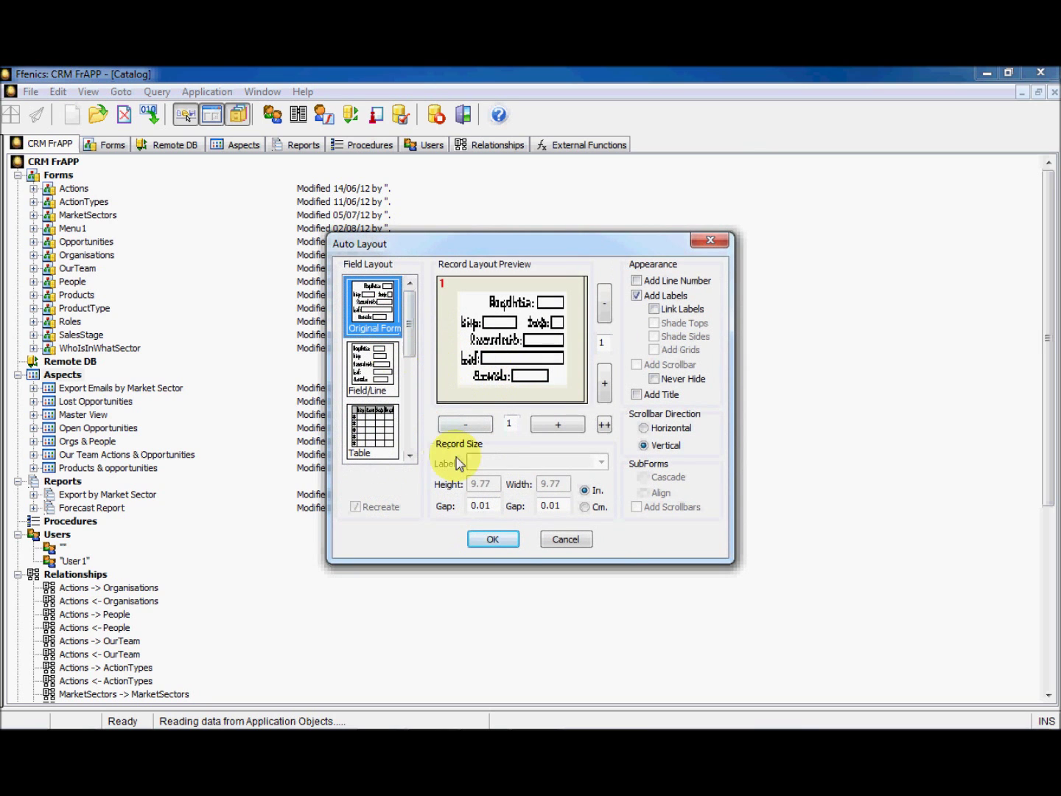
left_click(489, 537)
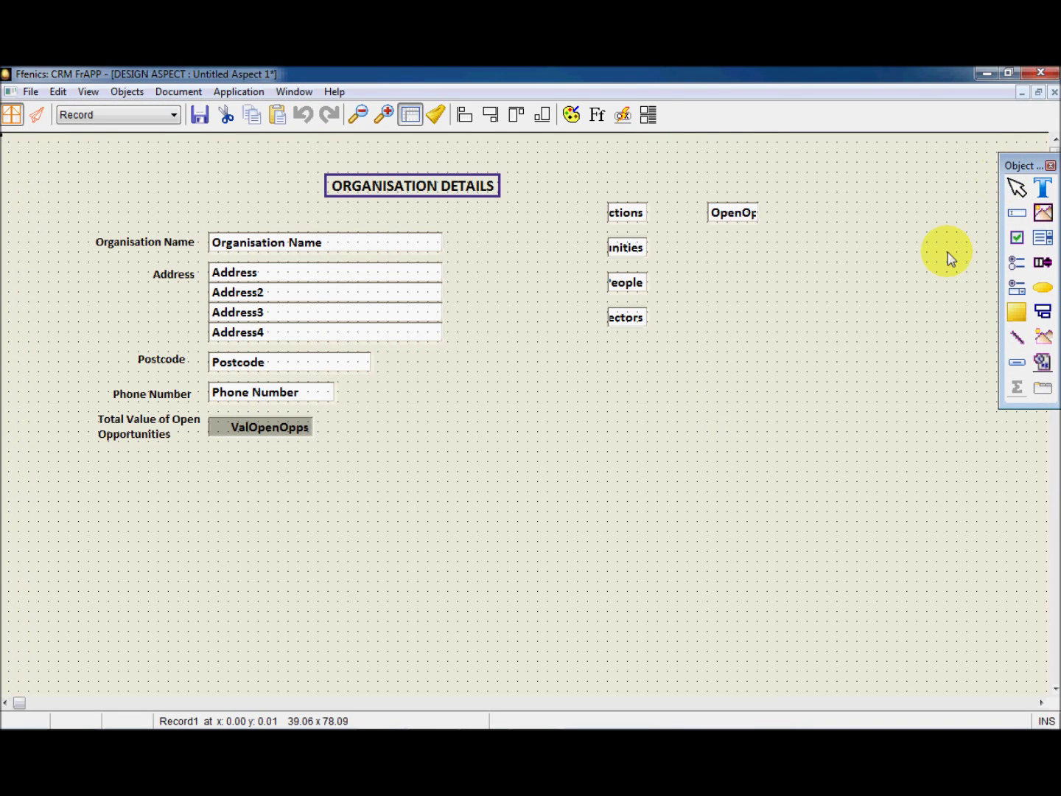
Step: Draw a tab control below the organisation fields with tabs named People and Opportunities
left_click(1044, 389)
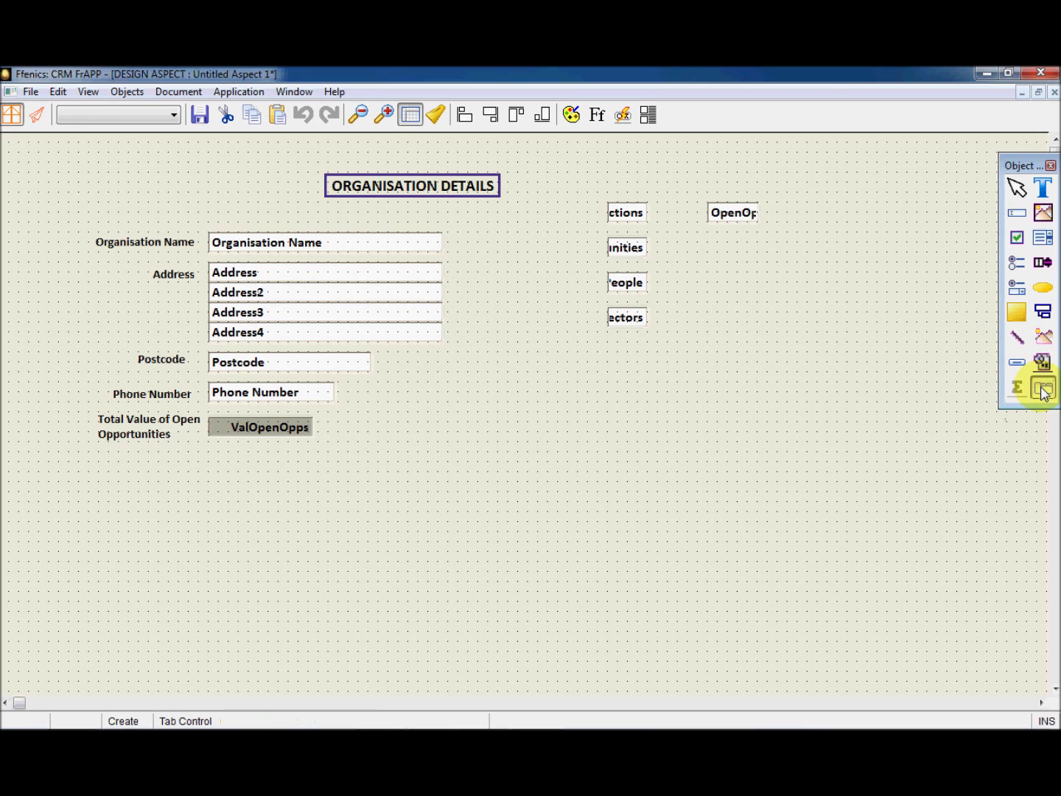
left_click_drag(215, 469, 807, 689)
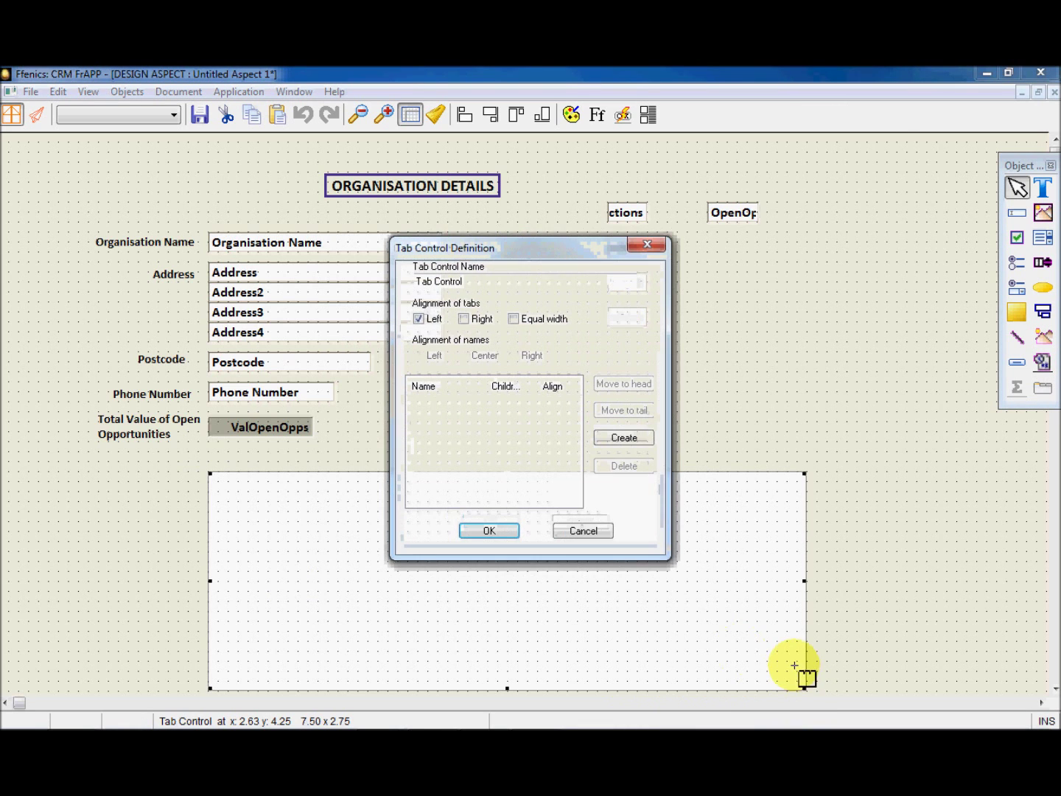
left_click(625, 439)
left_click(625, 439)
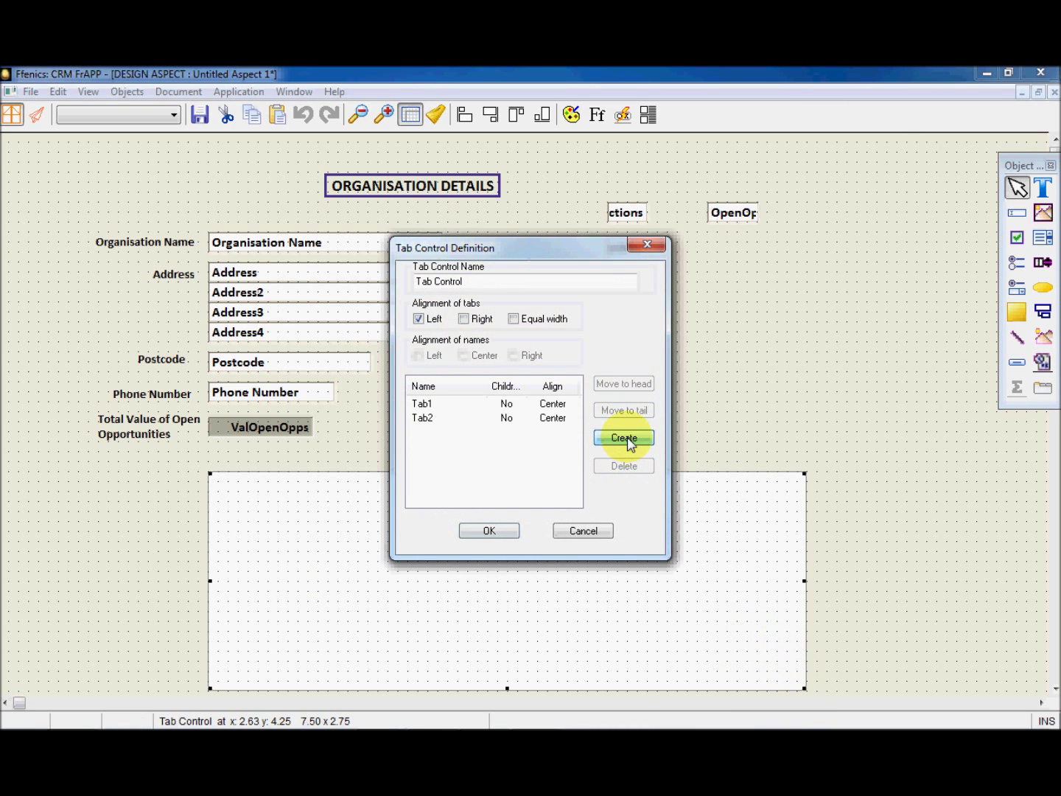
left_click(439, 409)
left_click(440, 404)
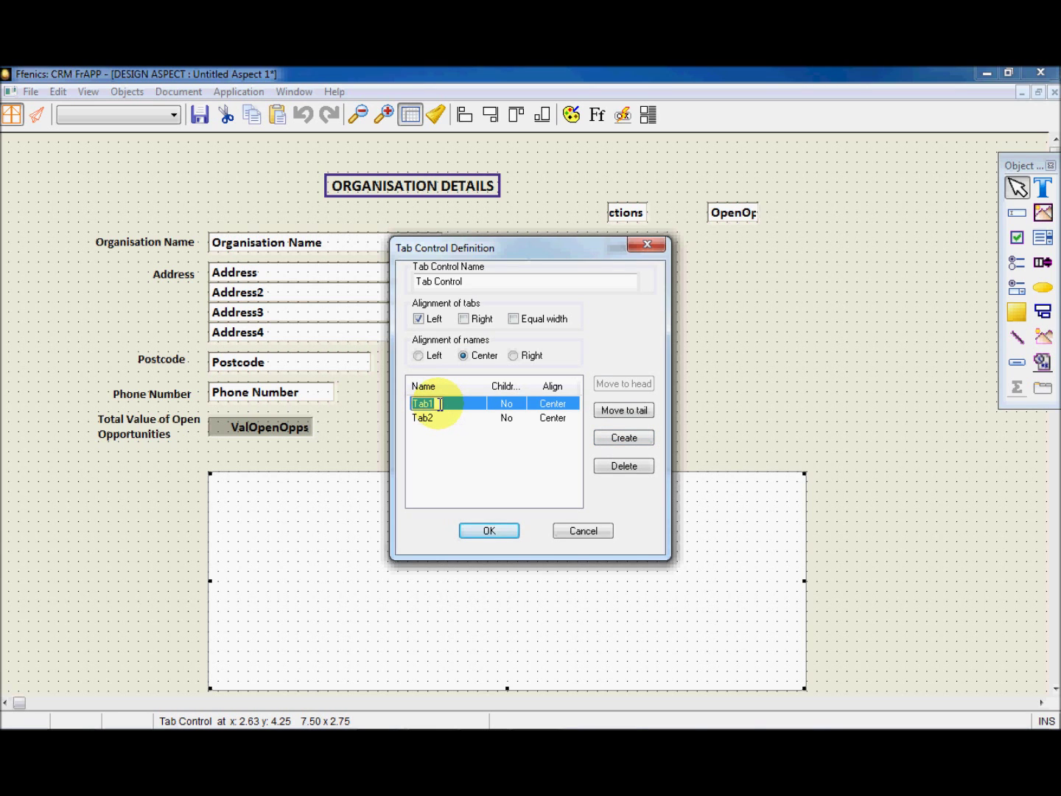
key("BackSpace")
key("Return")
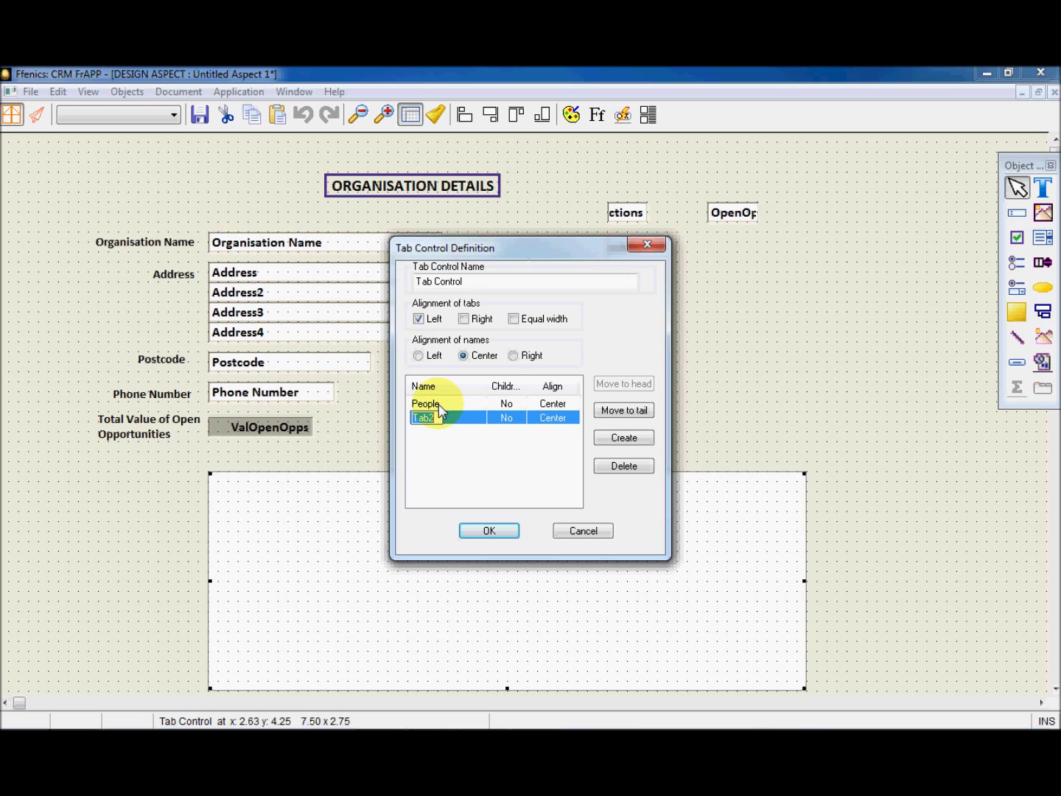
type("Opportunities")
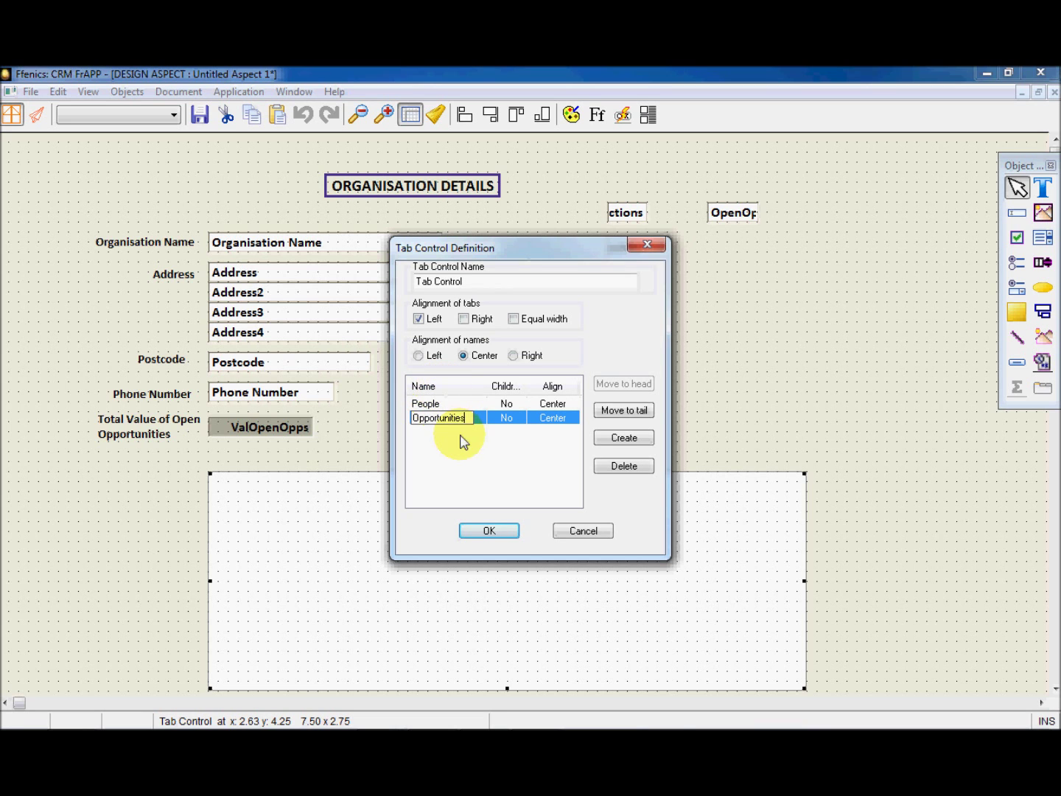
left_click(487, 530)
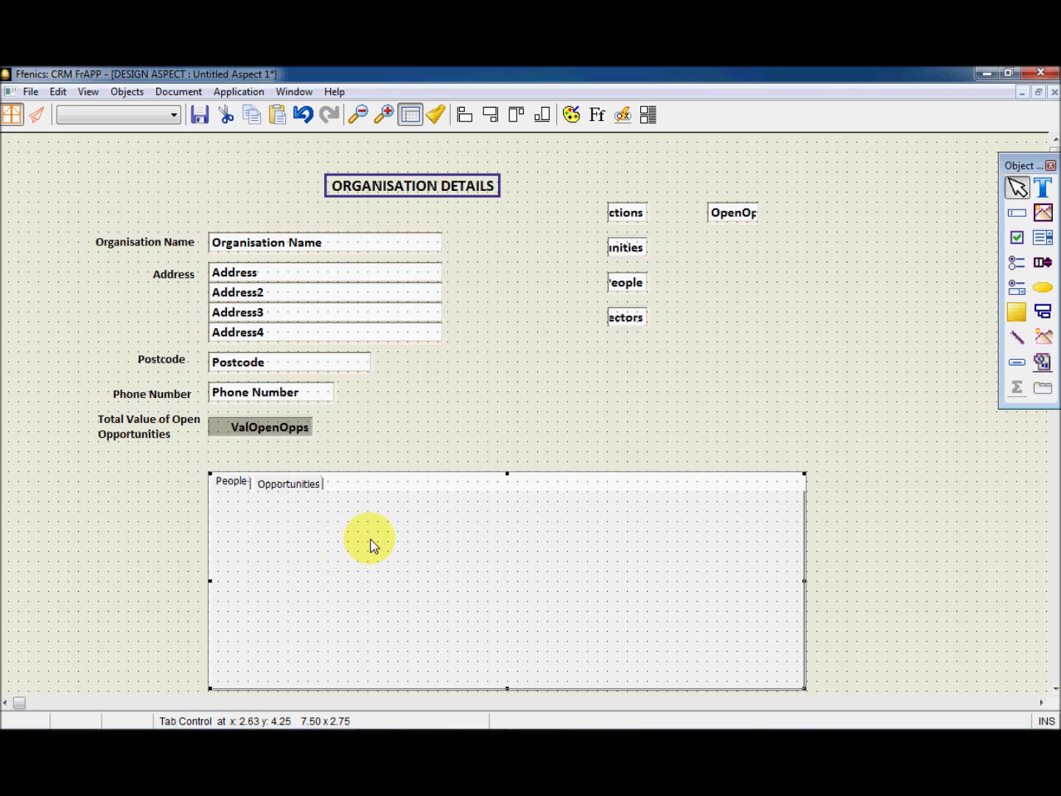
Step: Draw a subform filling the People tab, linked through the People relationship
left_click(1043, 311)
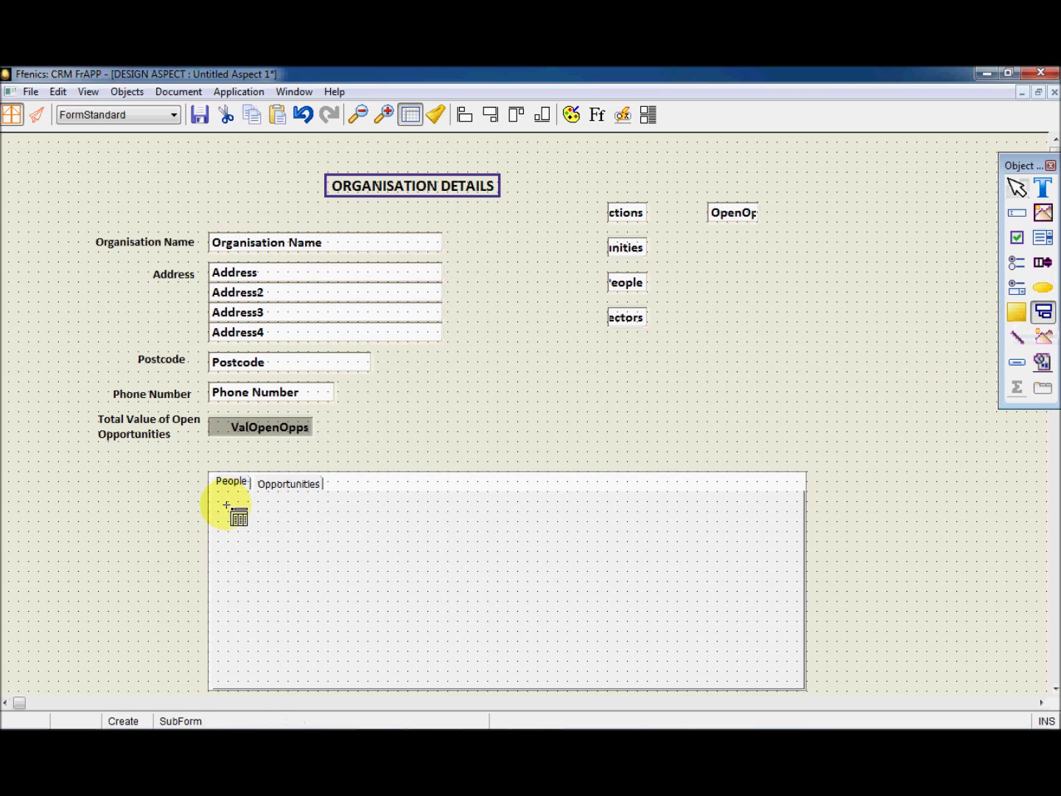
left_click_drag(221, 505, 784, 674)
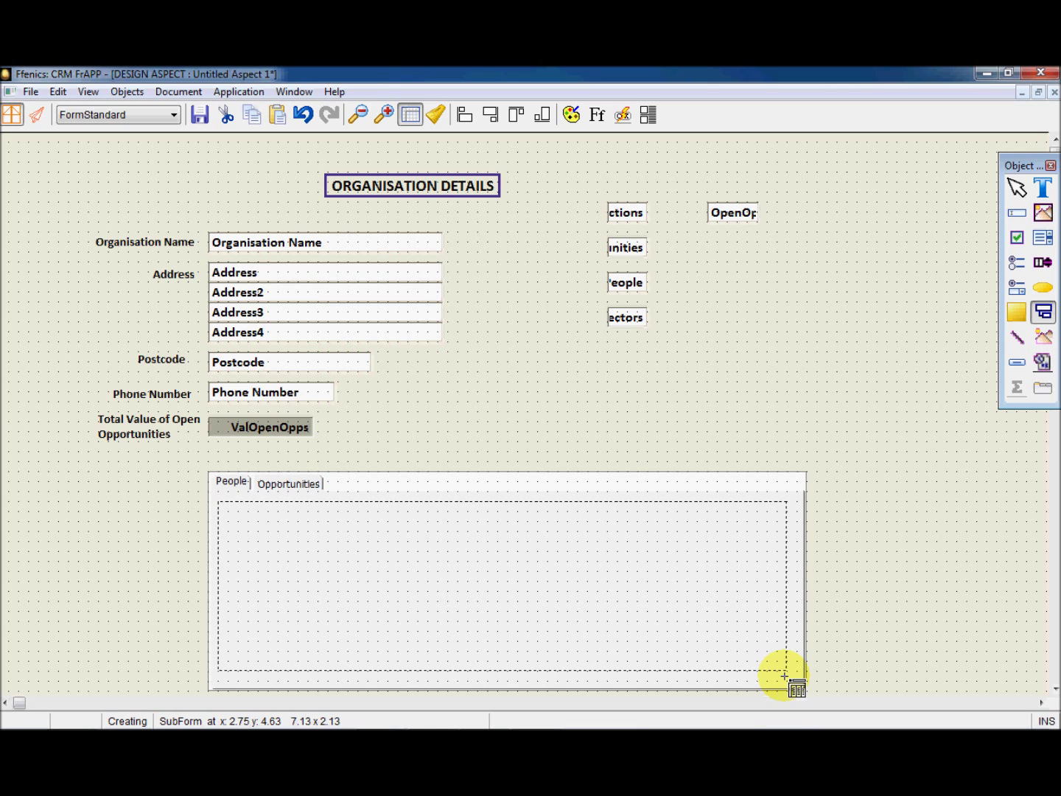
left_click_drag(785, 674, 783, 674)
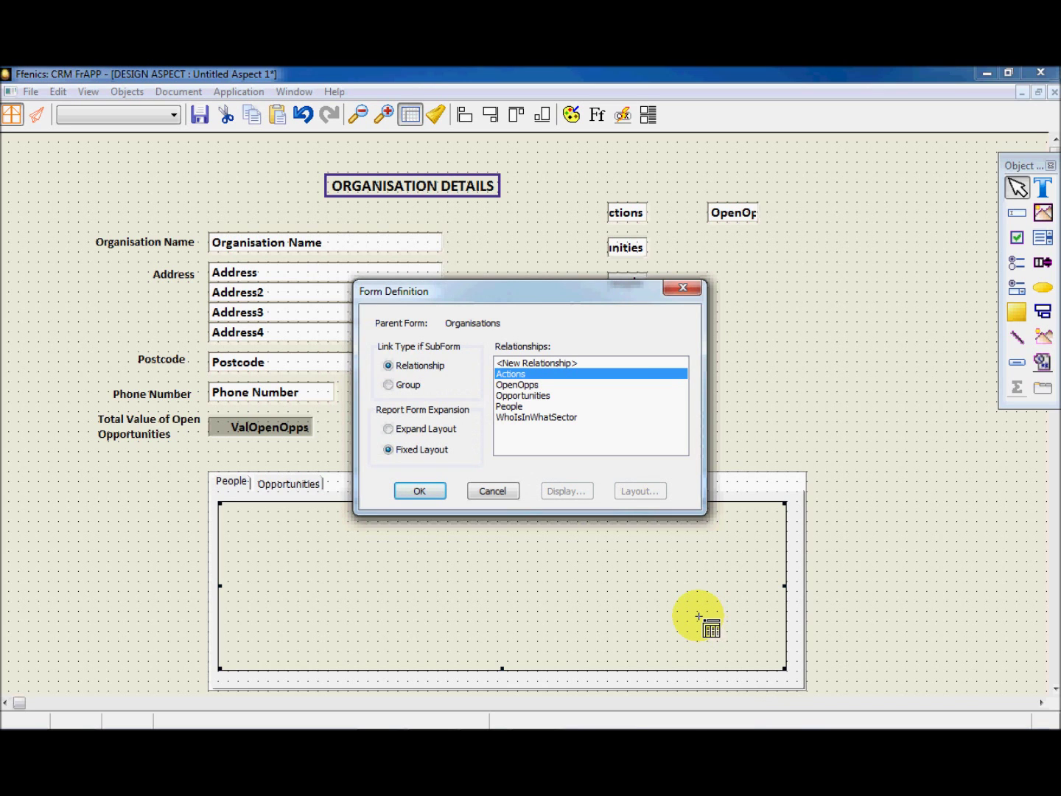
left_click(519, 405)
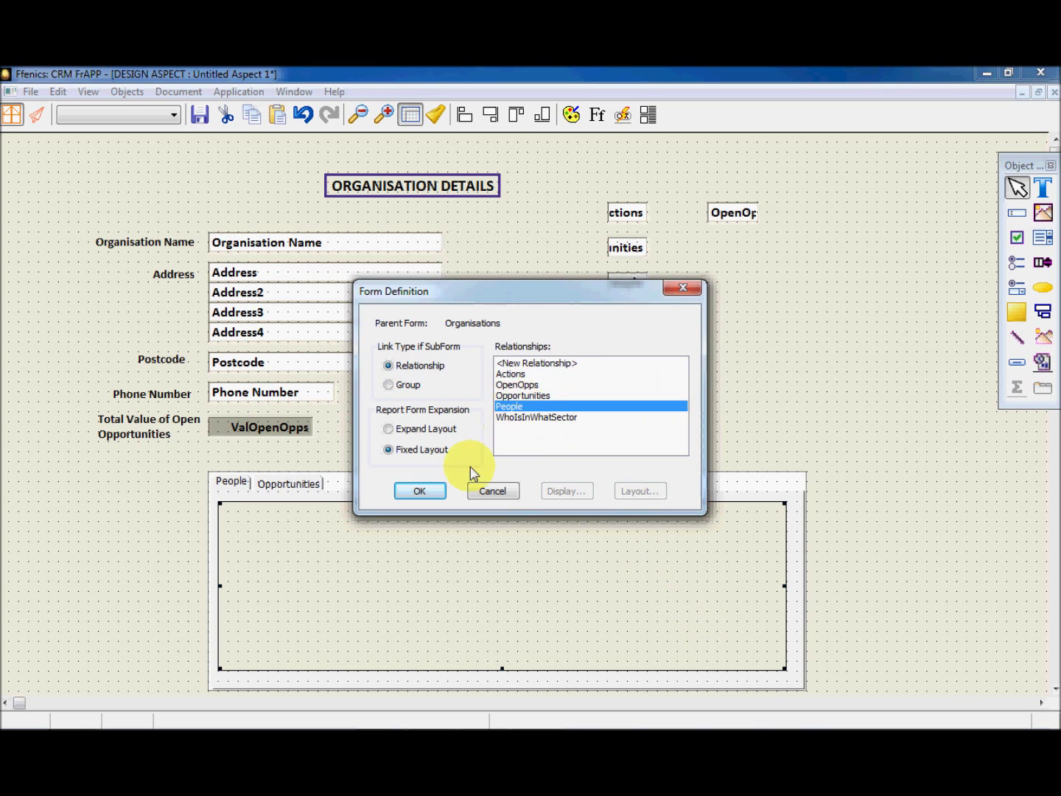
left_click(420, 491)
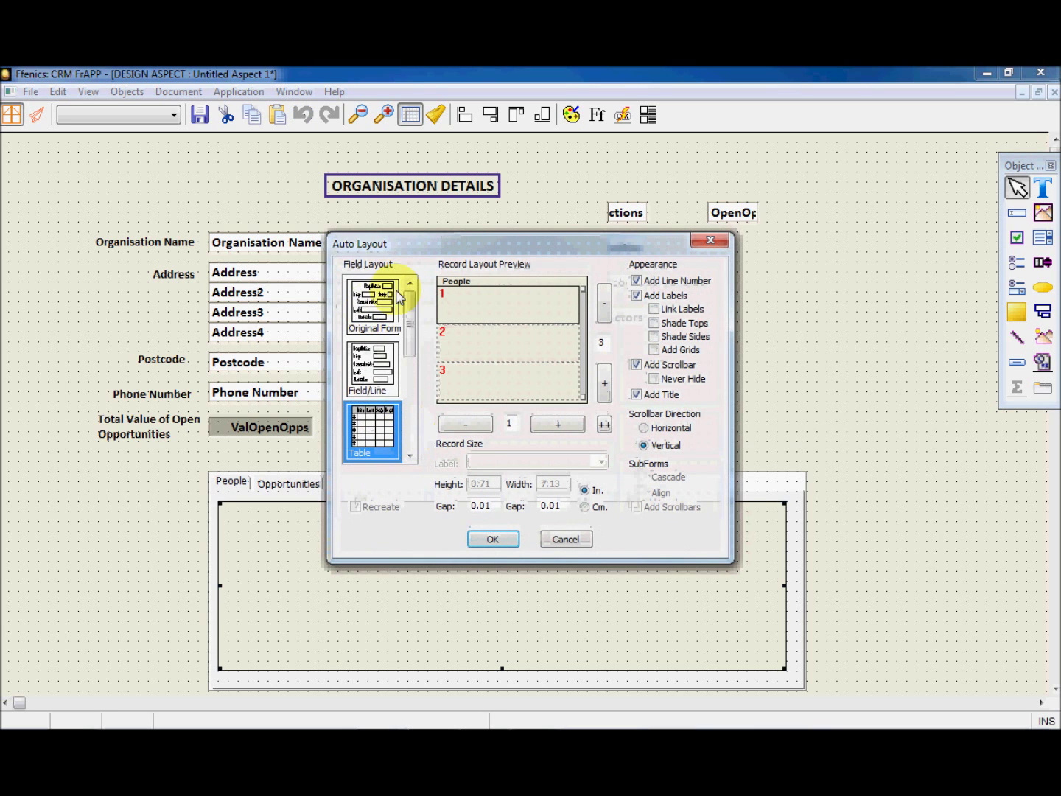
Step: Give the People subform a custom layout and enlarge its record height to 1.16 in
left_click_drag(408, 295, 409, 405)
left_click(388, 395)
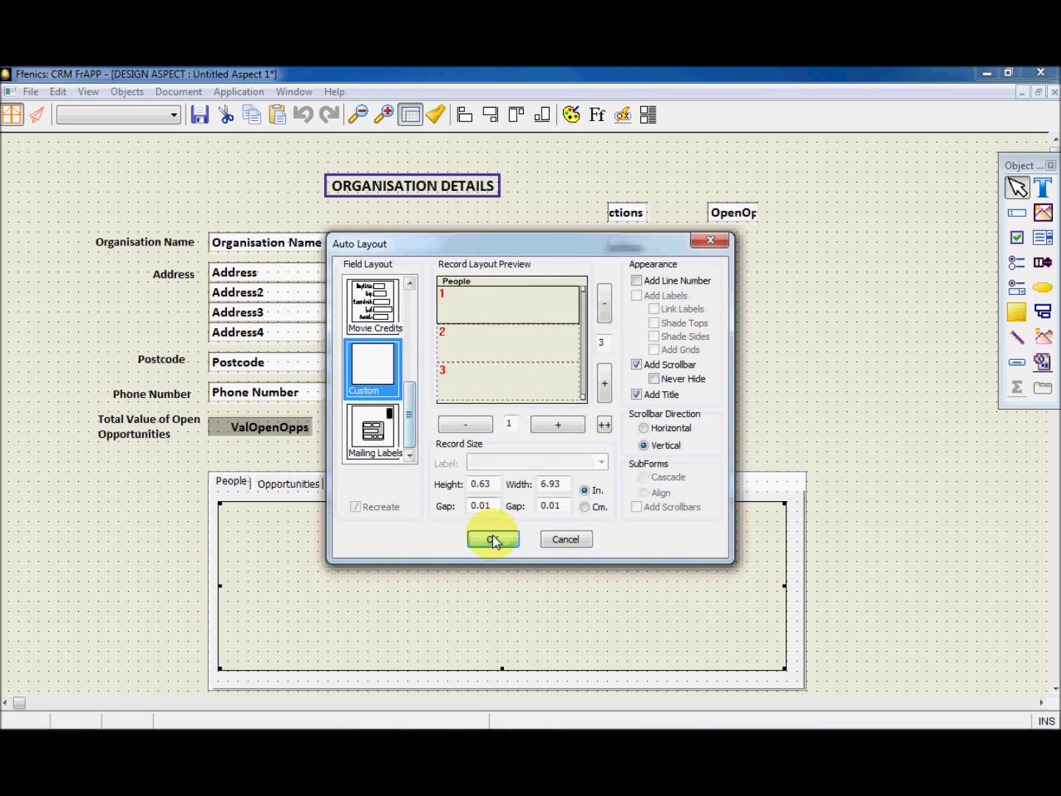
key("Return")
left_click(516, 560)
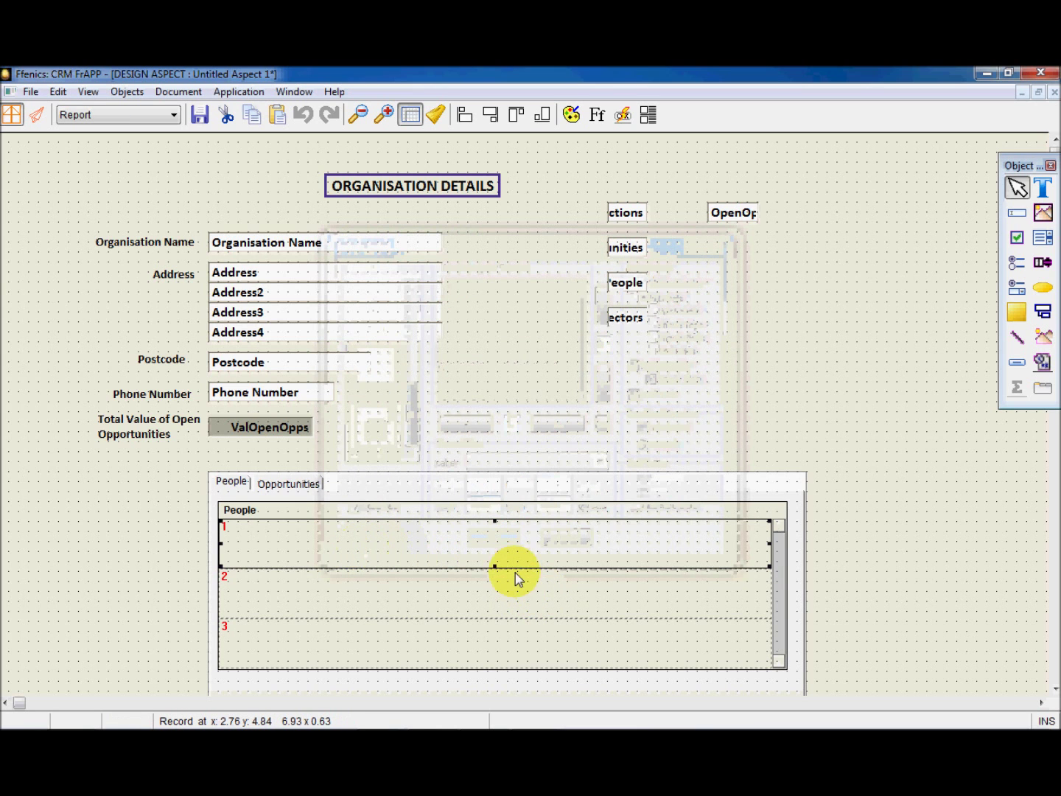
left_click_drag(495, 567, 498, 611)
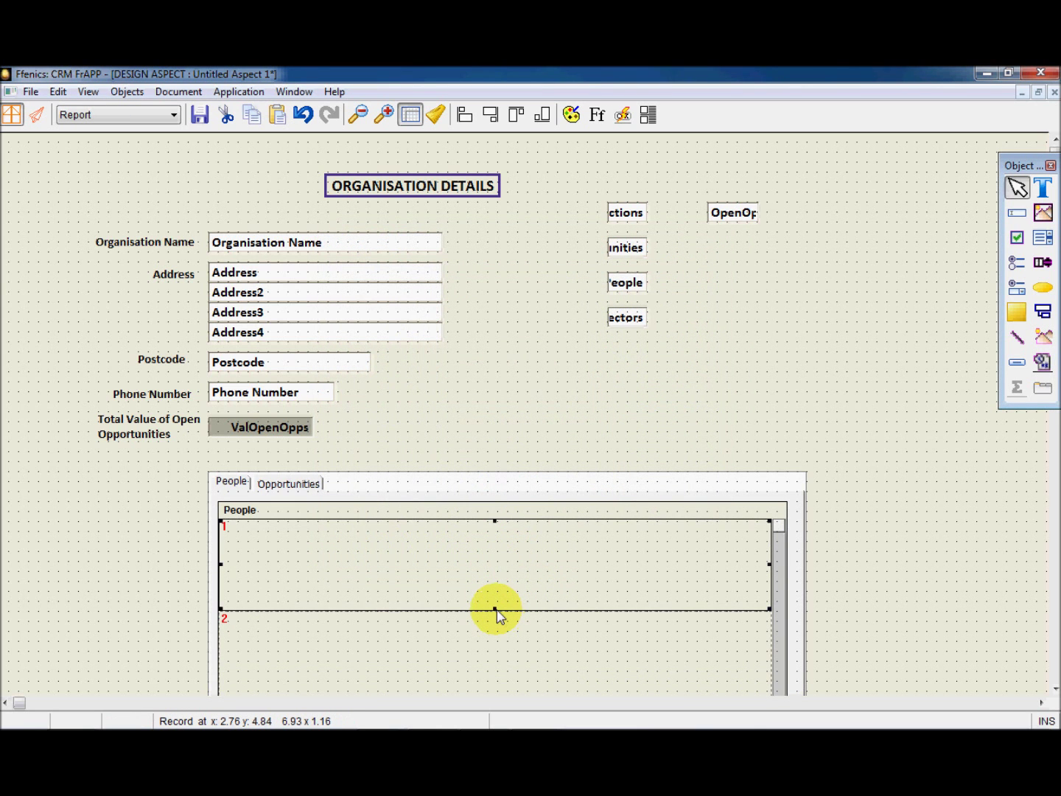
left_click(1017, 213)
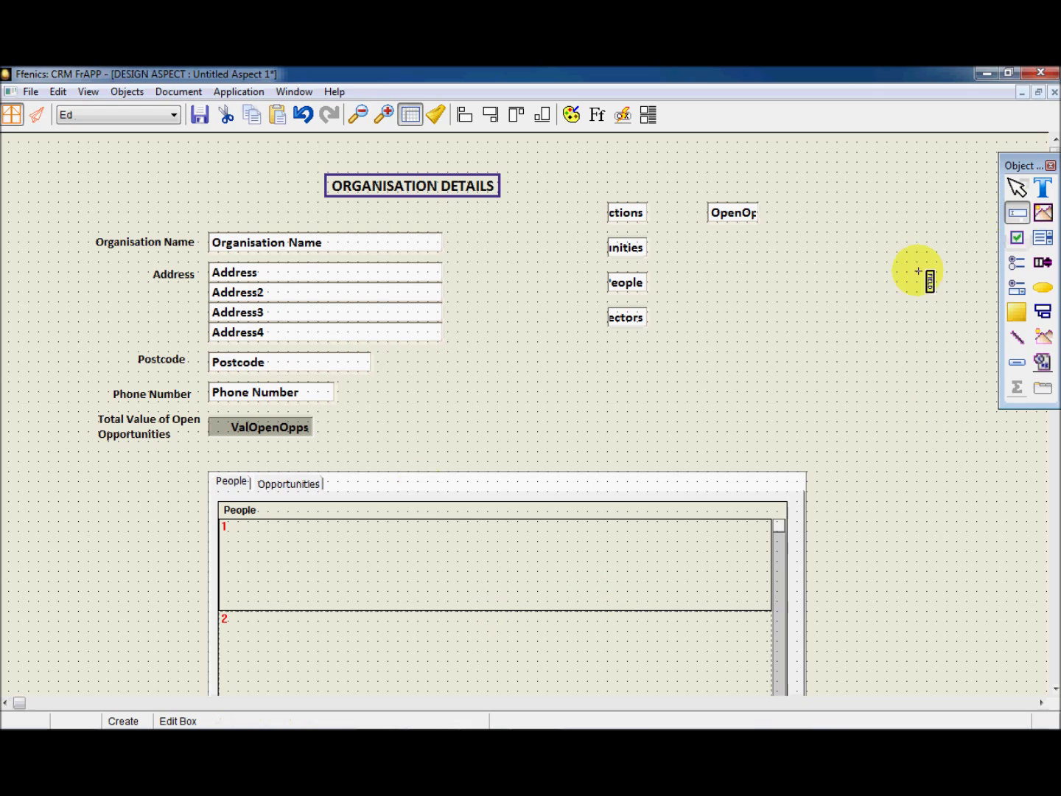
Step: Add PersonsName and Job Title fields to the People subform record
left_click(280, 545)
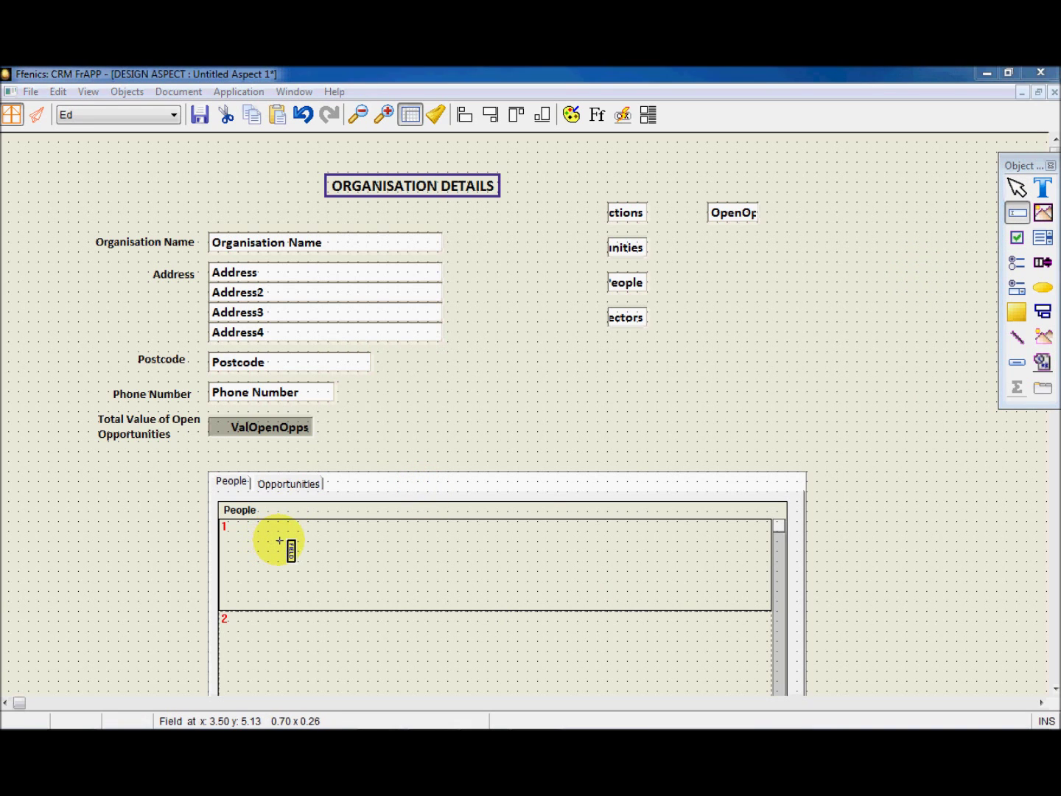
left_click(306, 229)
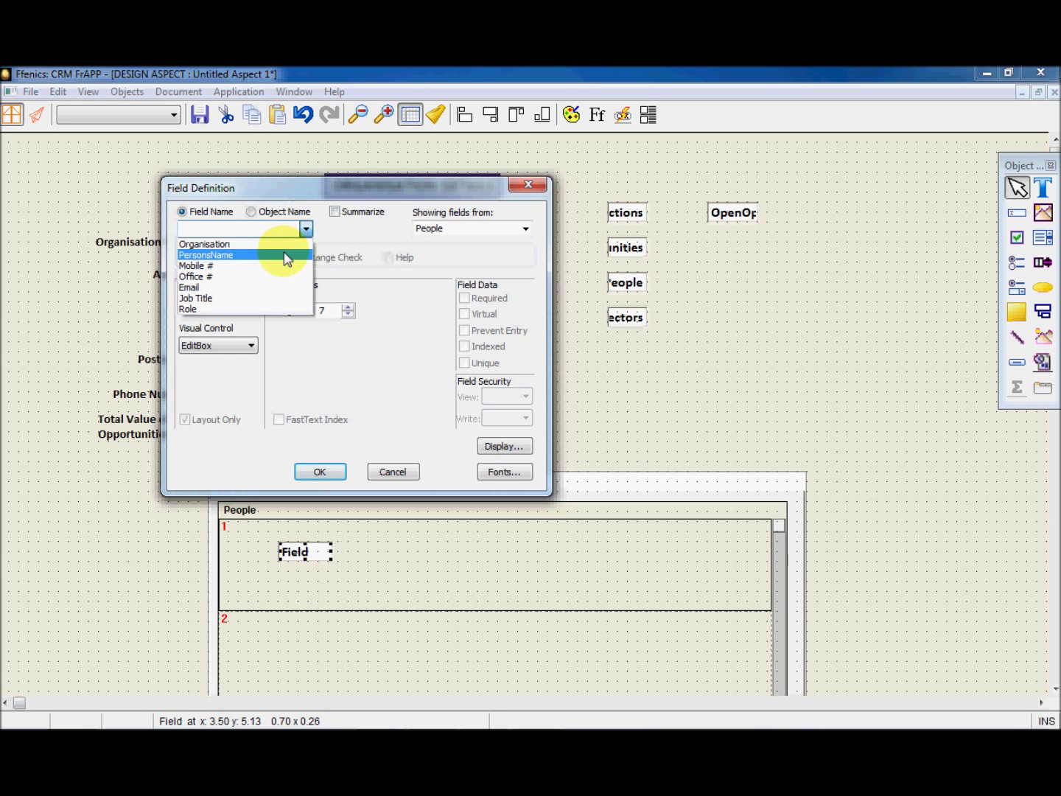
left_click(283, 255)
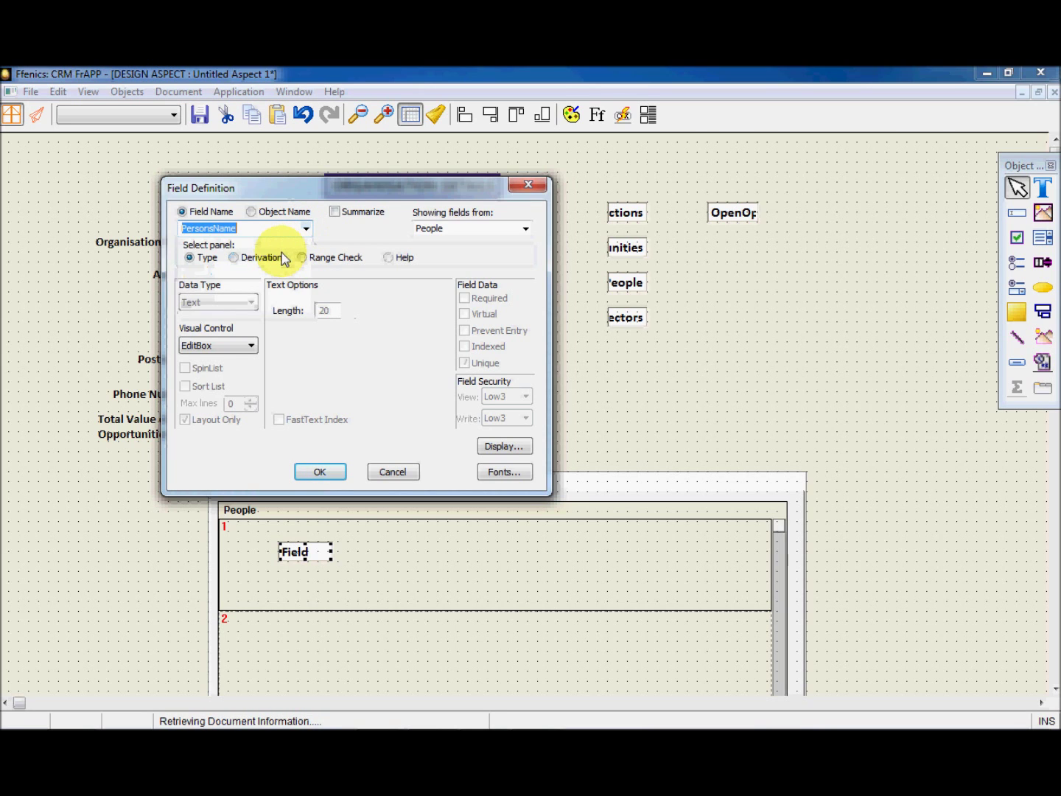
left_click(318, 475)
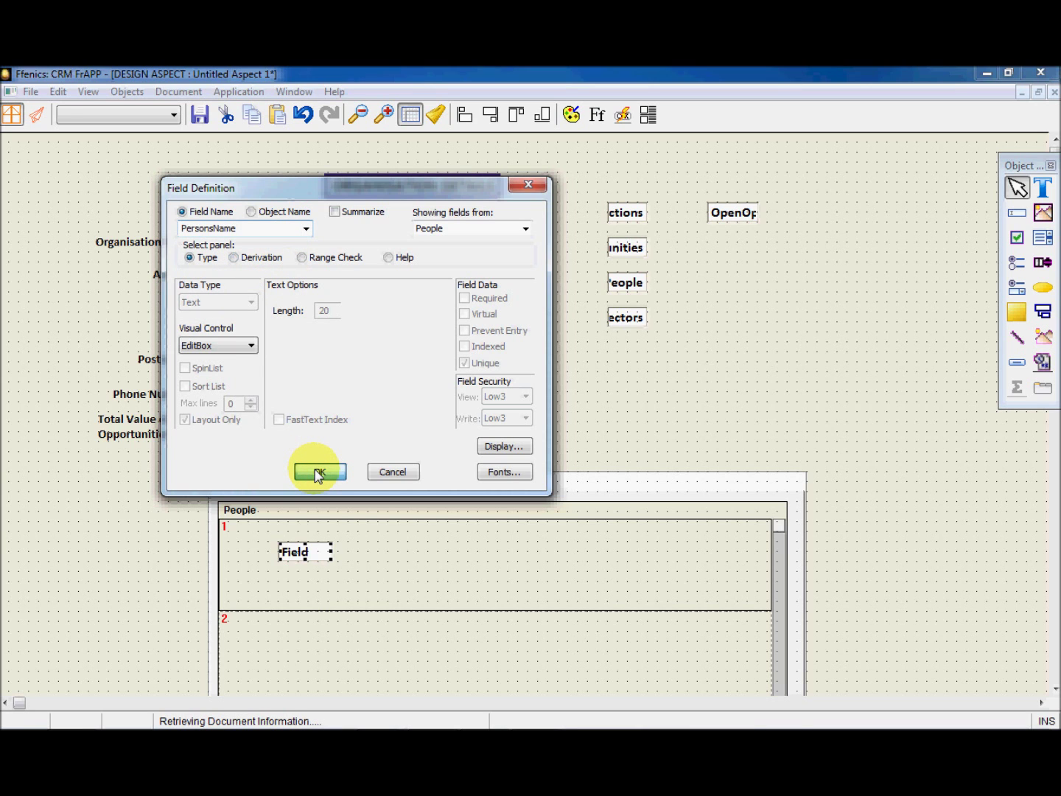
left_click(1017, 213)
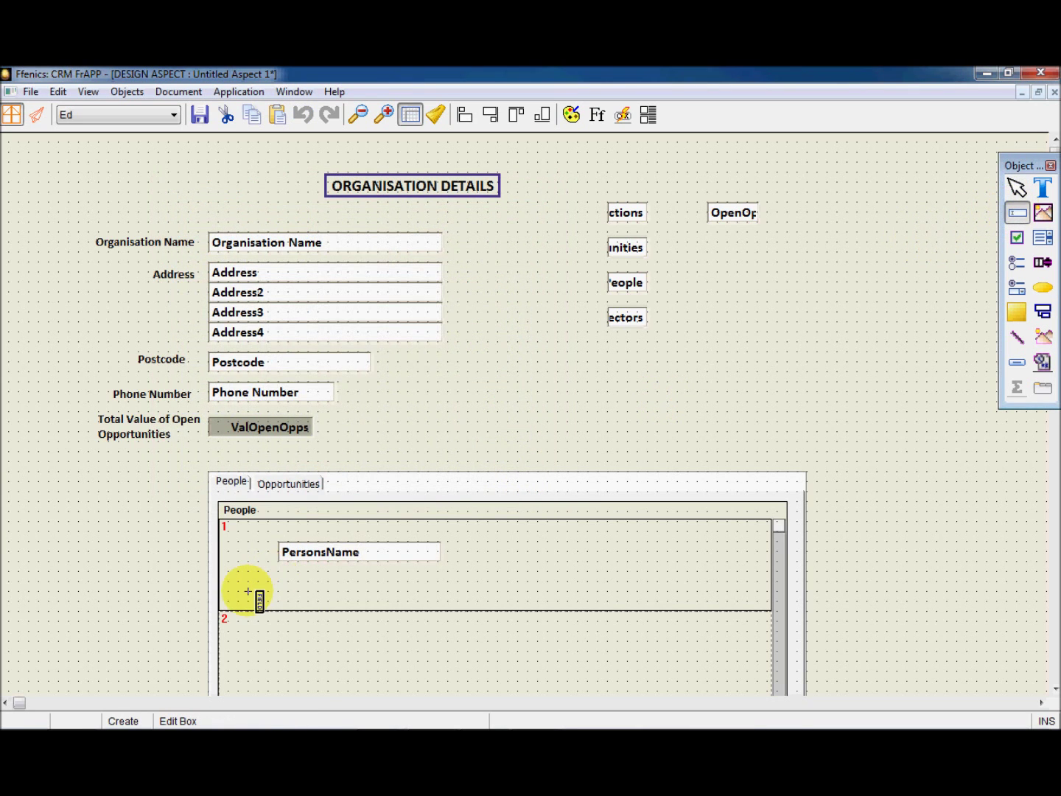
left_click(279, 572)
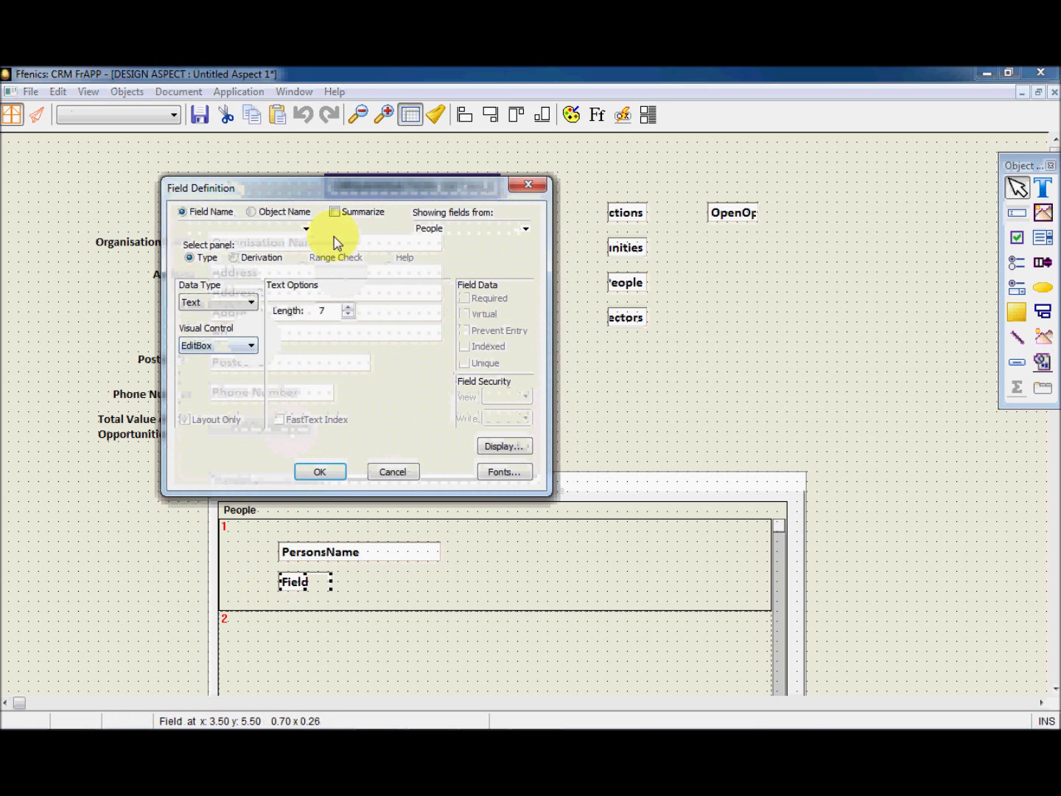
left_click(306, 228)
left_click(278, 297)
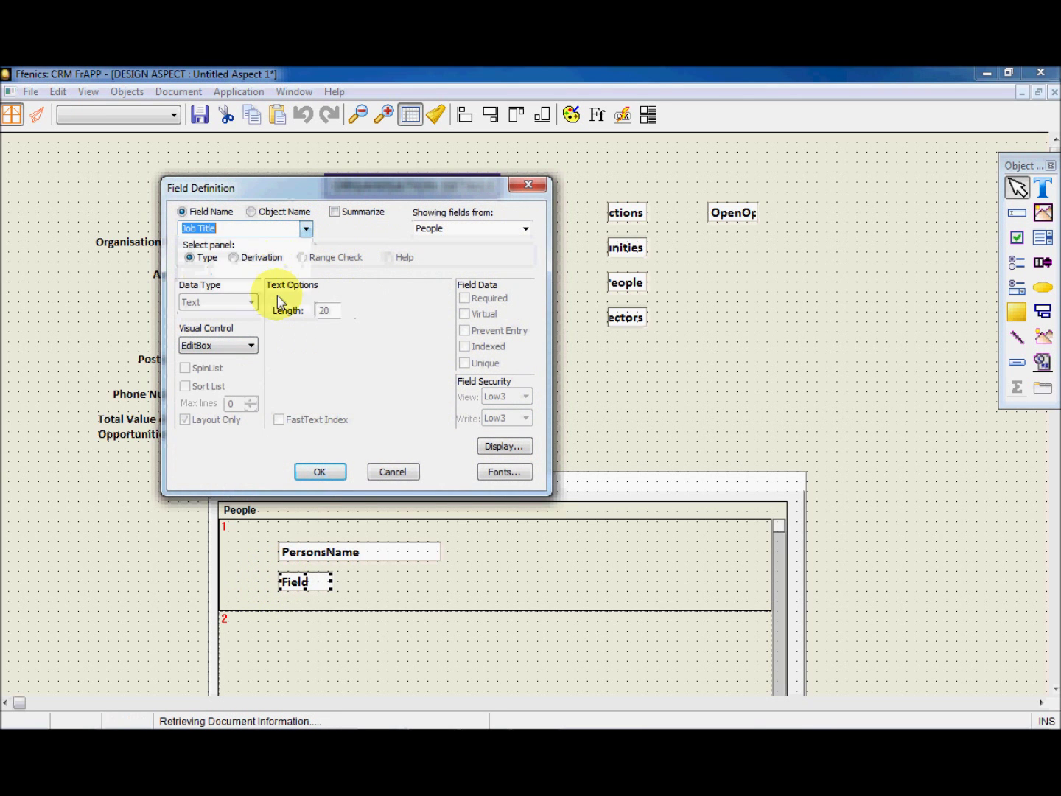
key("Return")
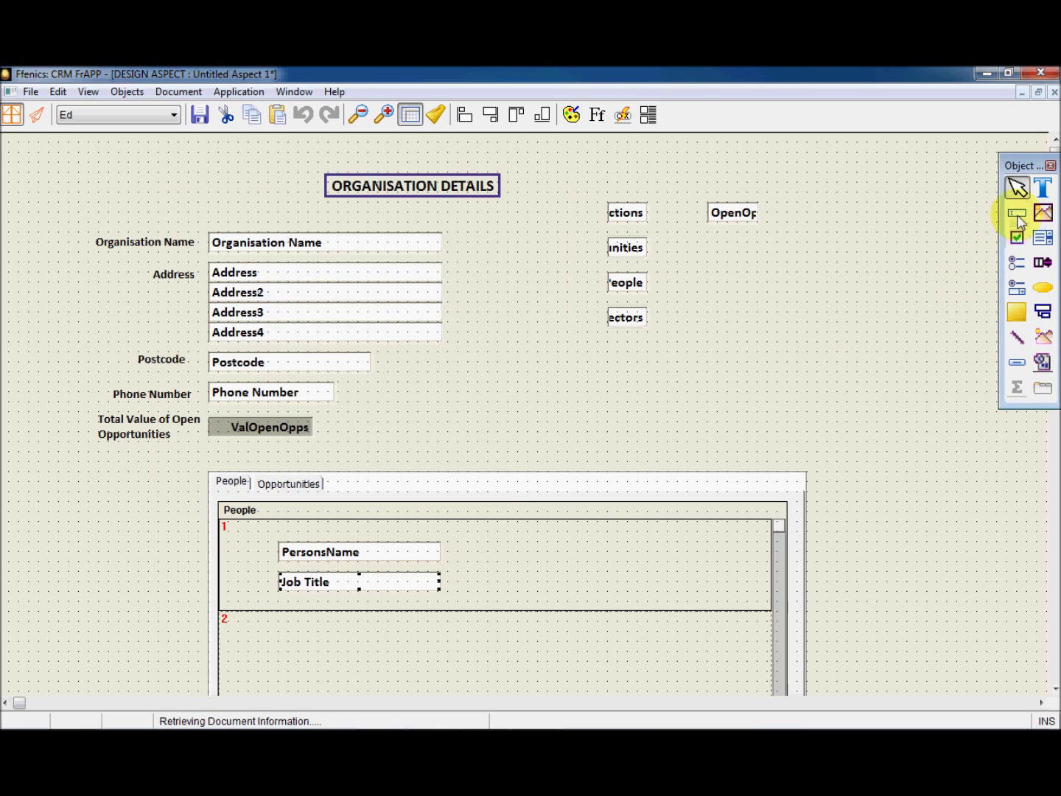
Step: Add Email and Mobile # fields to the right of PersonsName
left_click(1017, 215)
left_click(551, 540)
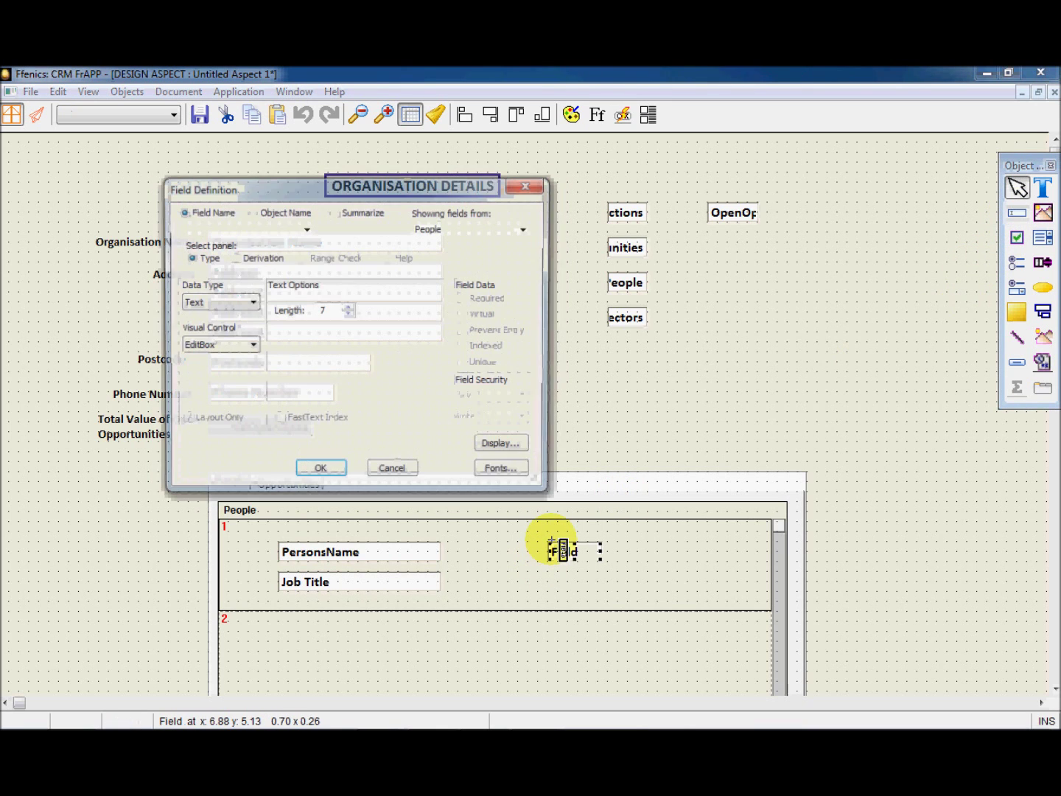
left_click(306, 228)
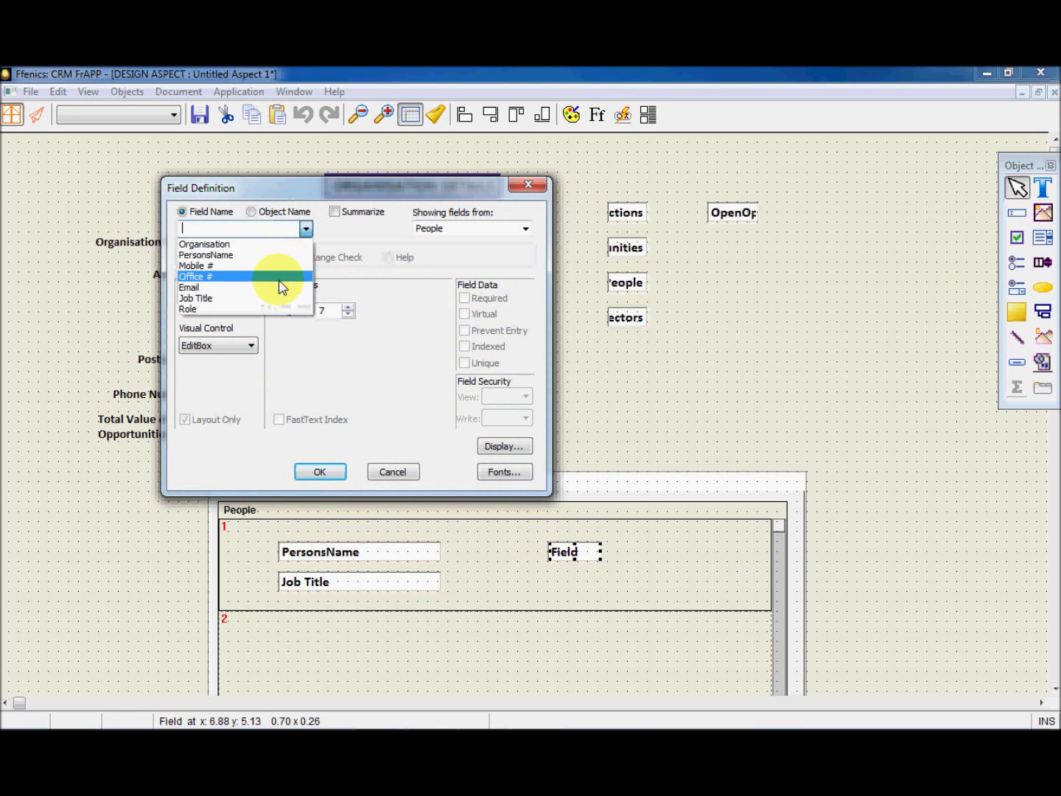
left_click(279, 286)
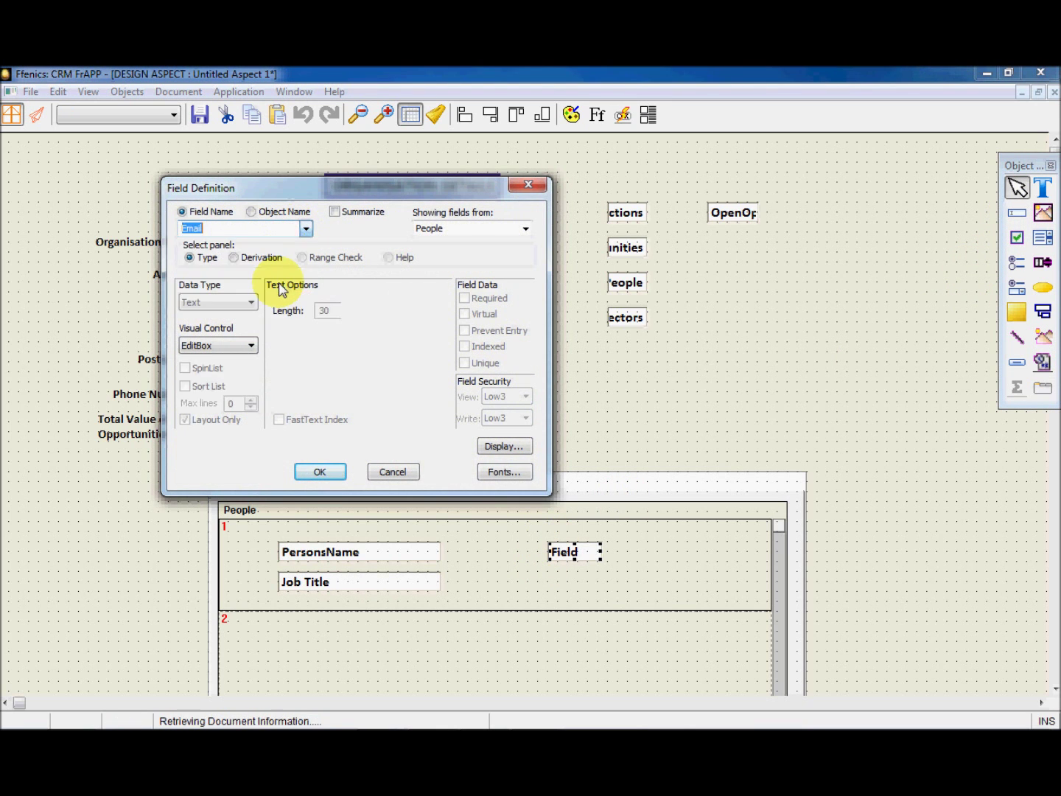
key("Return")
left_click(1017, 214)
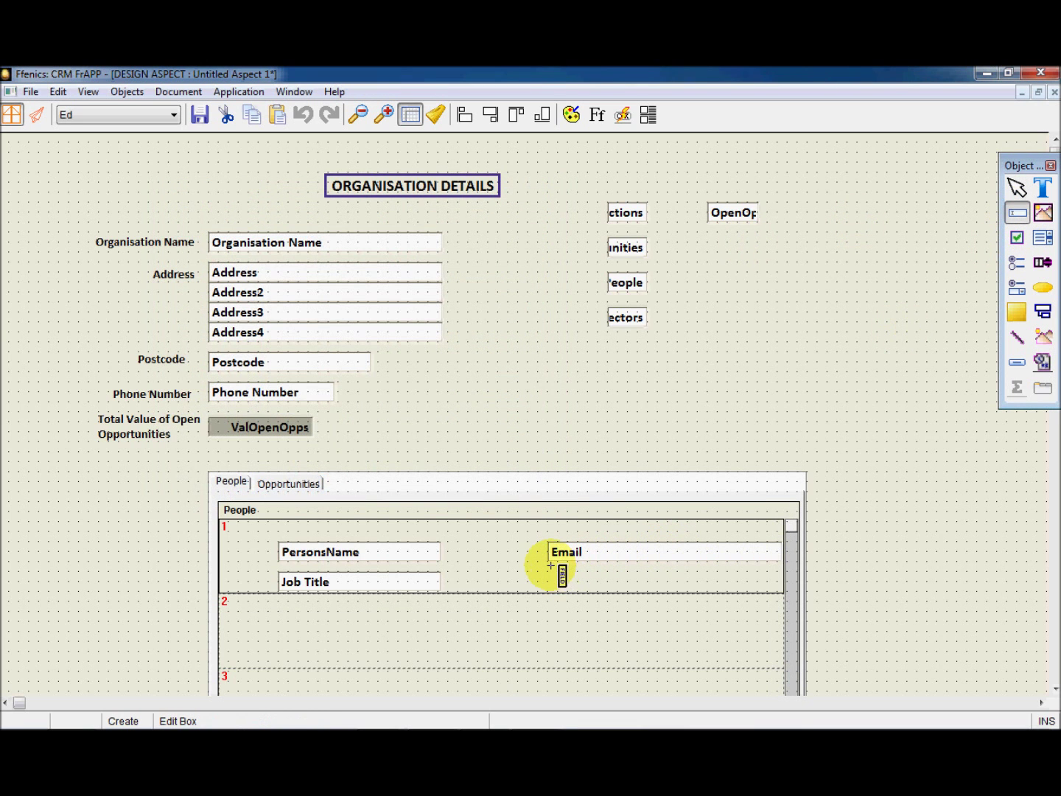
left_click(558, 568)
left_click(306, 231)
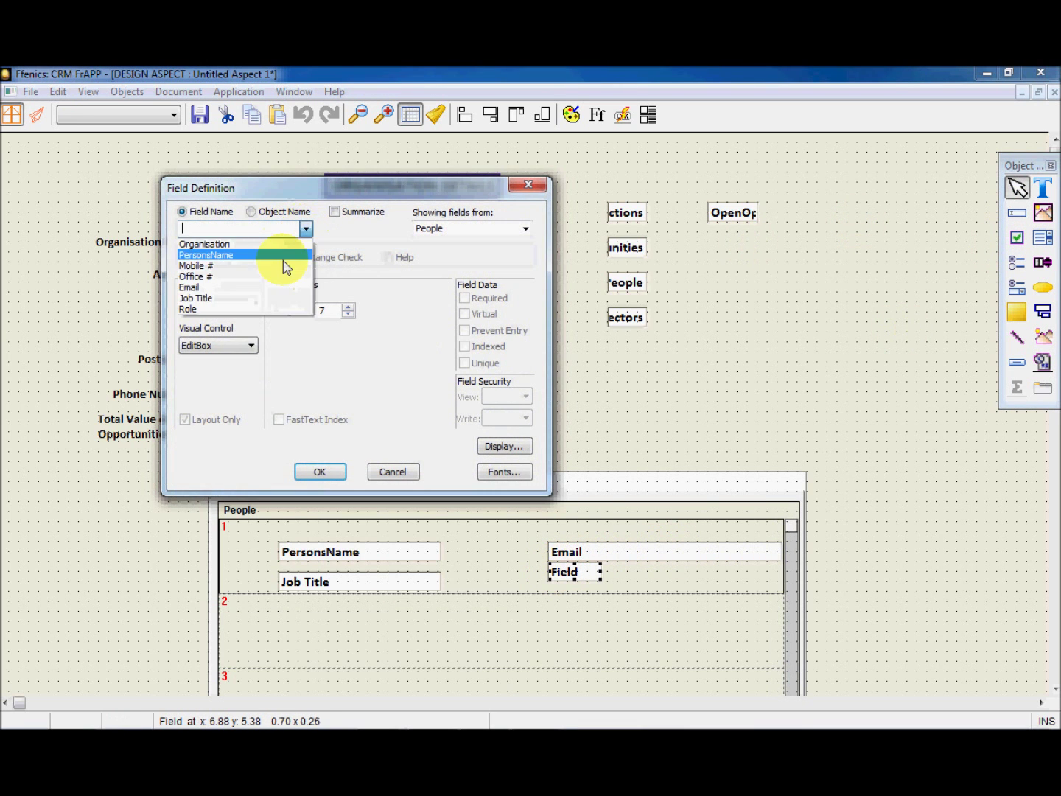
left_click(286, 274)
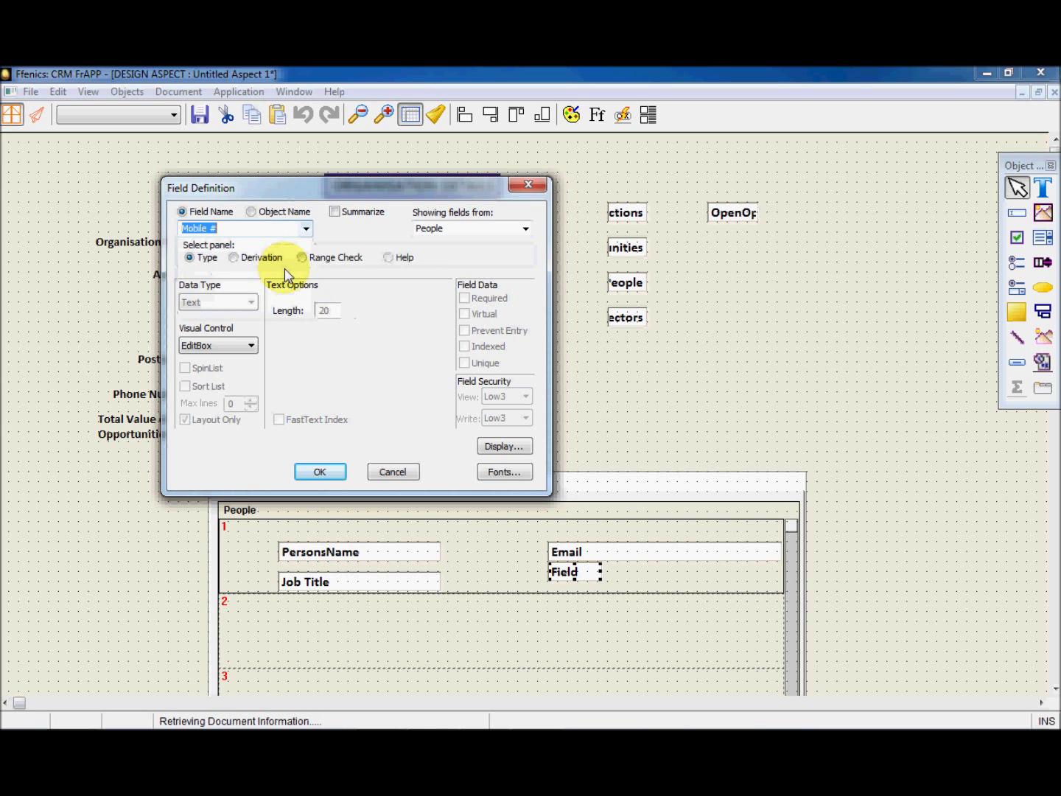
key("Return")
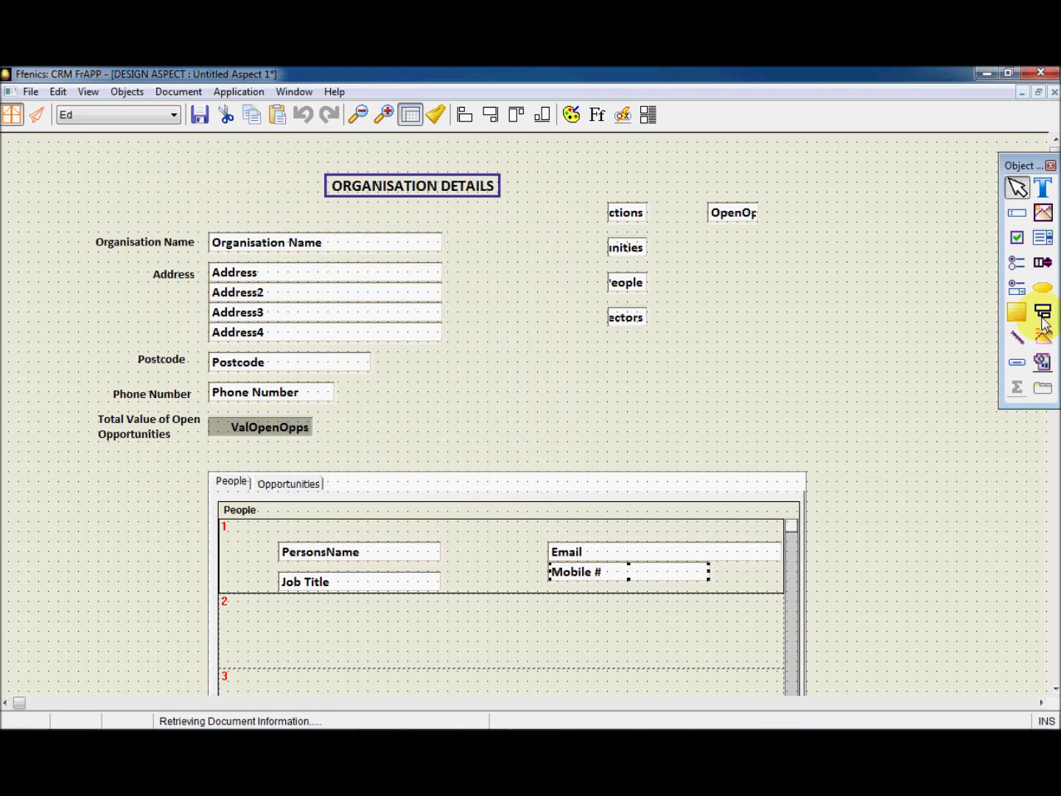
Step: Add an Office # field above Email and move PersonsName to the top of the row
left_click(1017, 213)
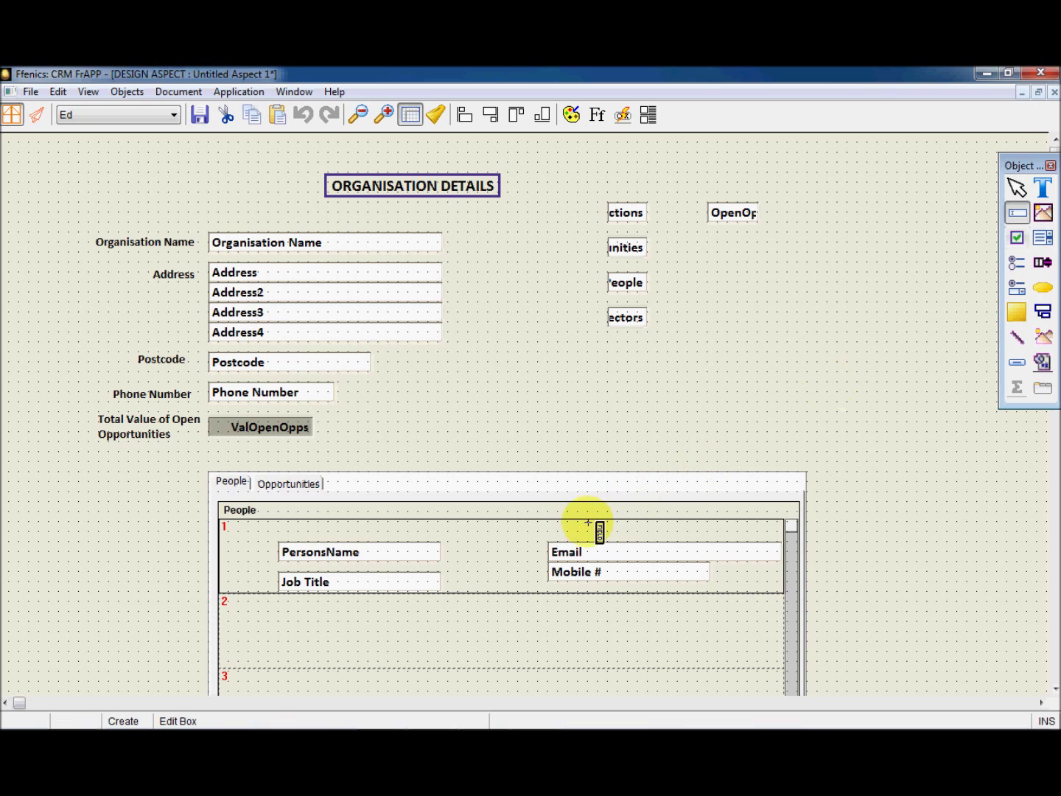
left_click(550, 526)
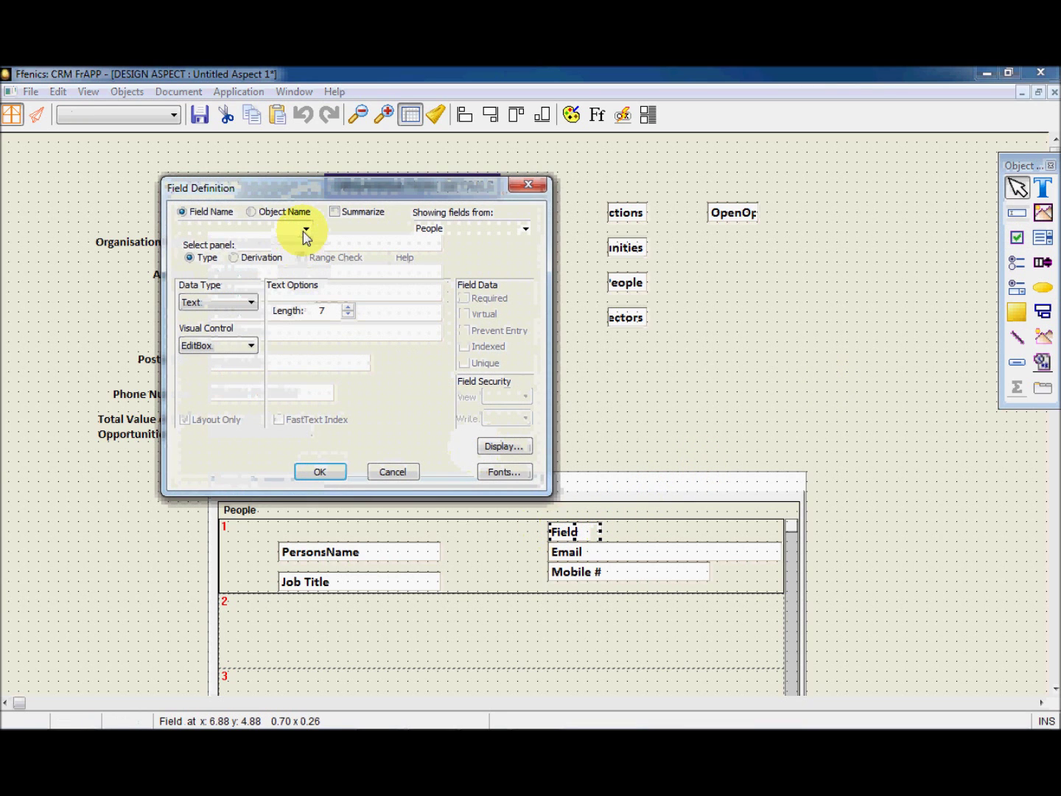
left_click(304, 229)
left_click(280, 276)
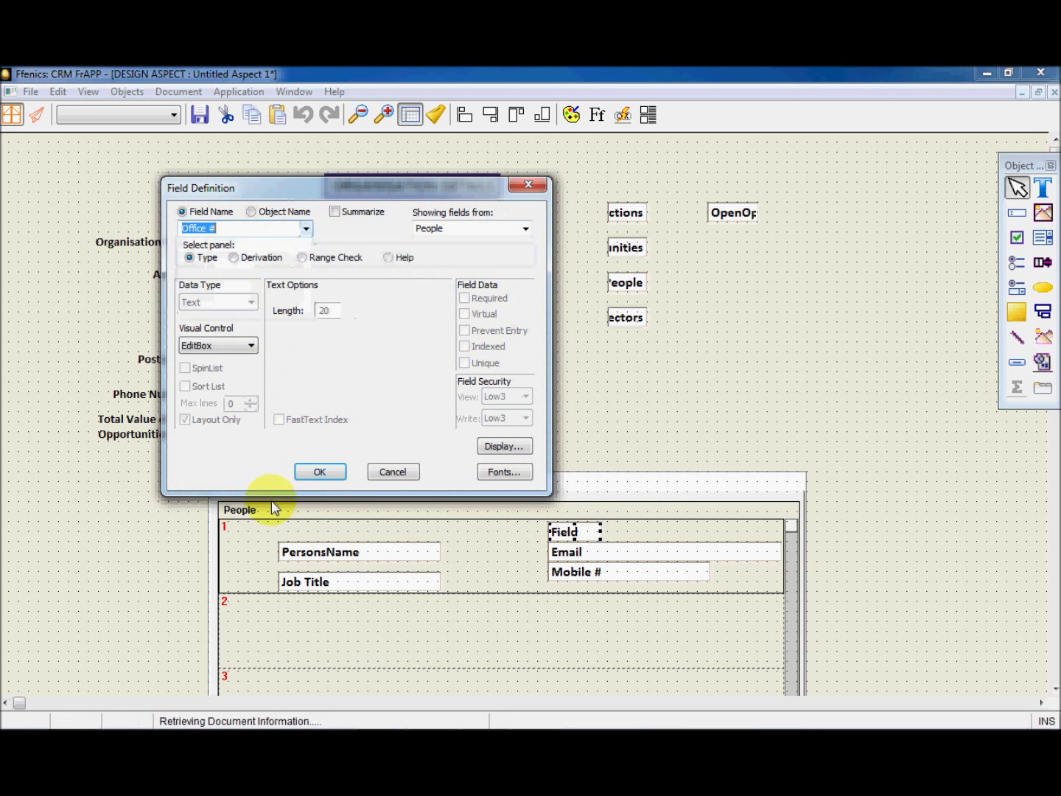
left_click(313, 471)
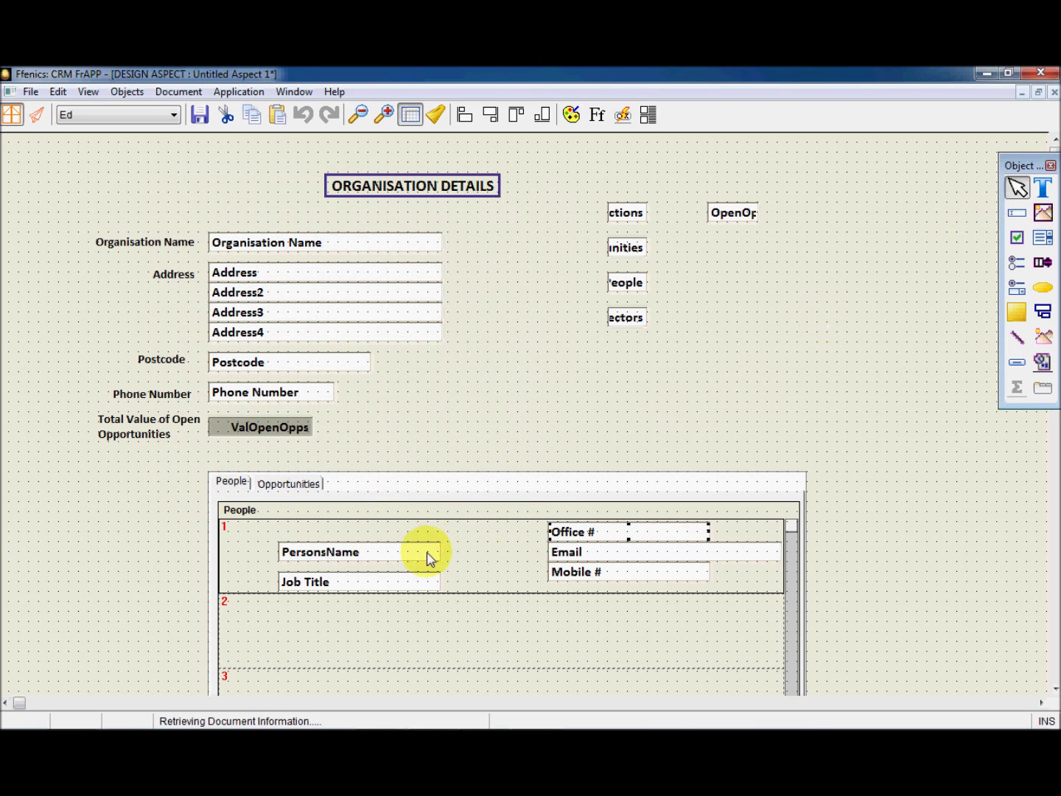
left_click_drag(425, 554, 417, 539)
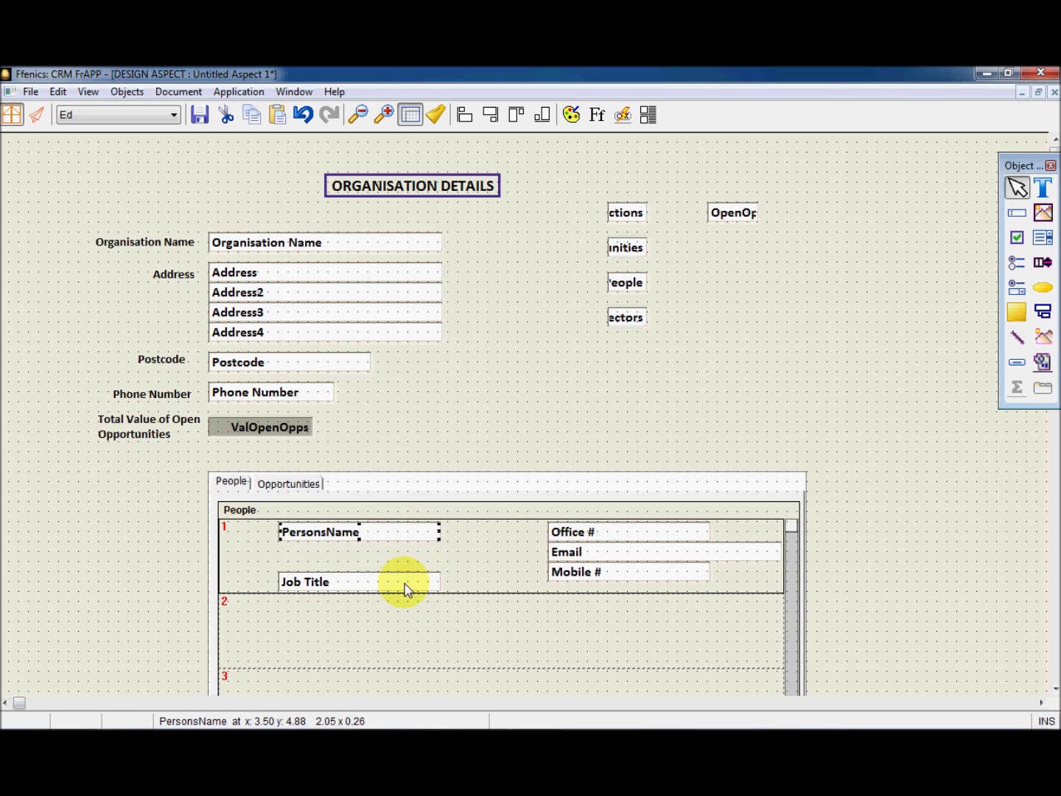
Step: Move Job Title up beneath PersonsName and add name and job title labels
left_click_drag(417, 587, 417, 573)
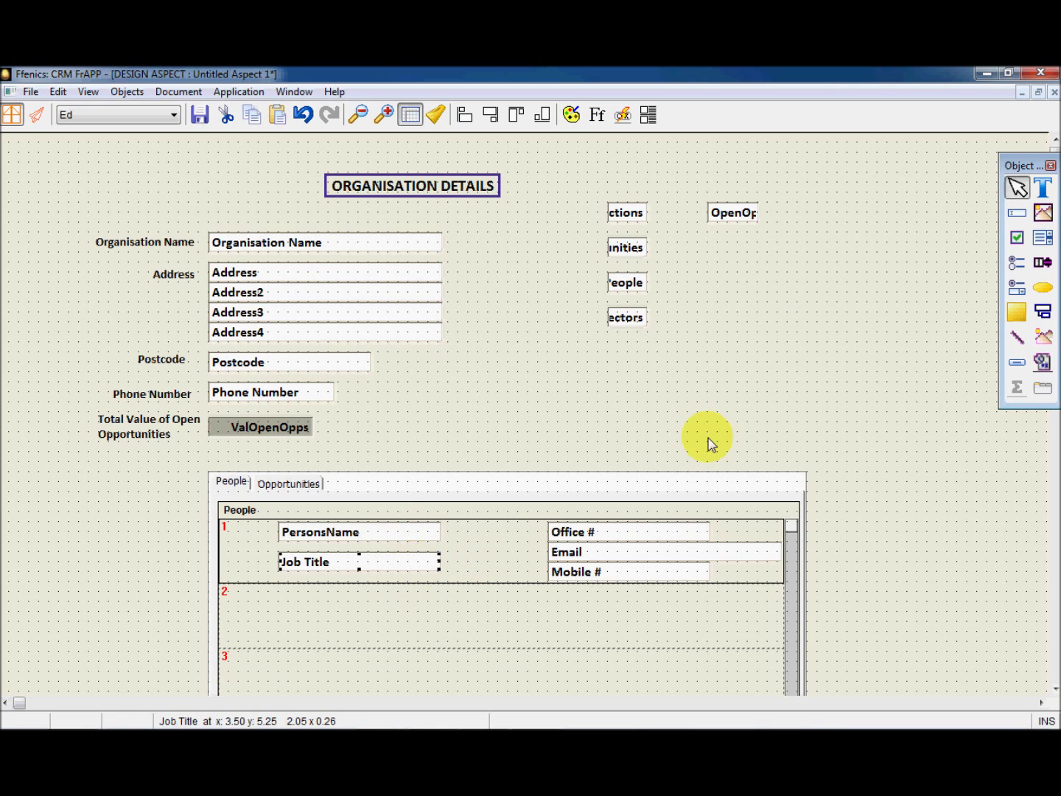
left_click(1042, 187)
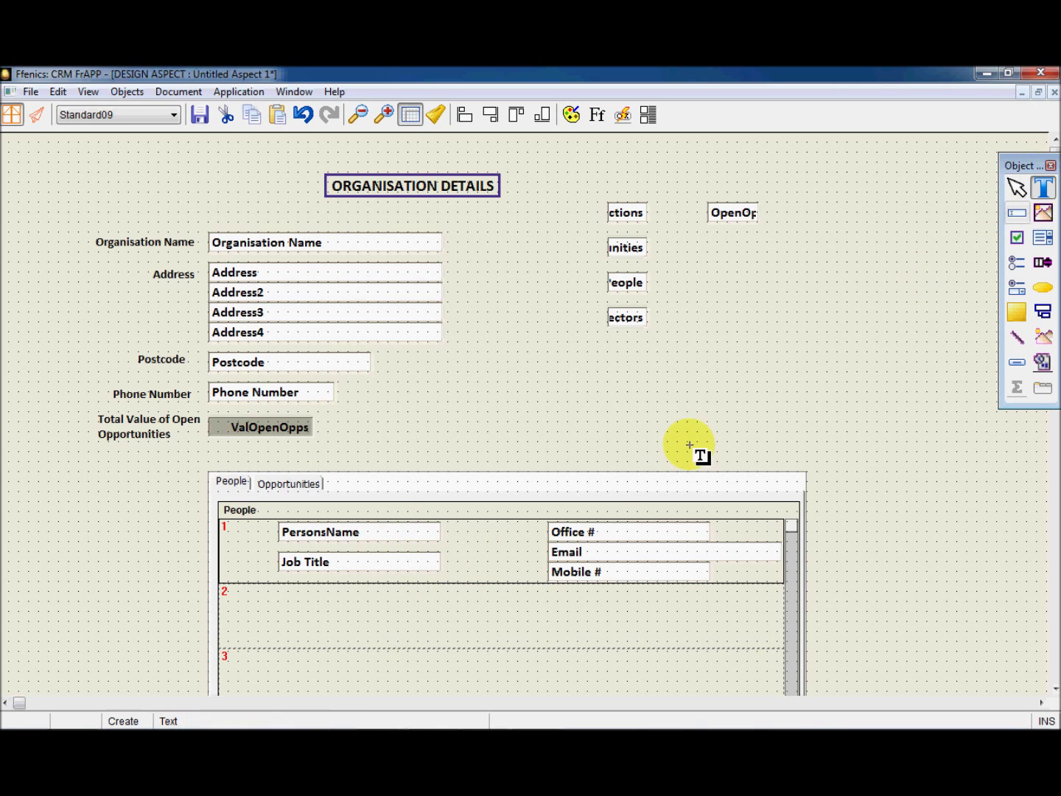
left_click(239, 521)
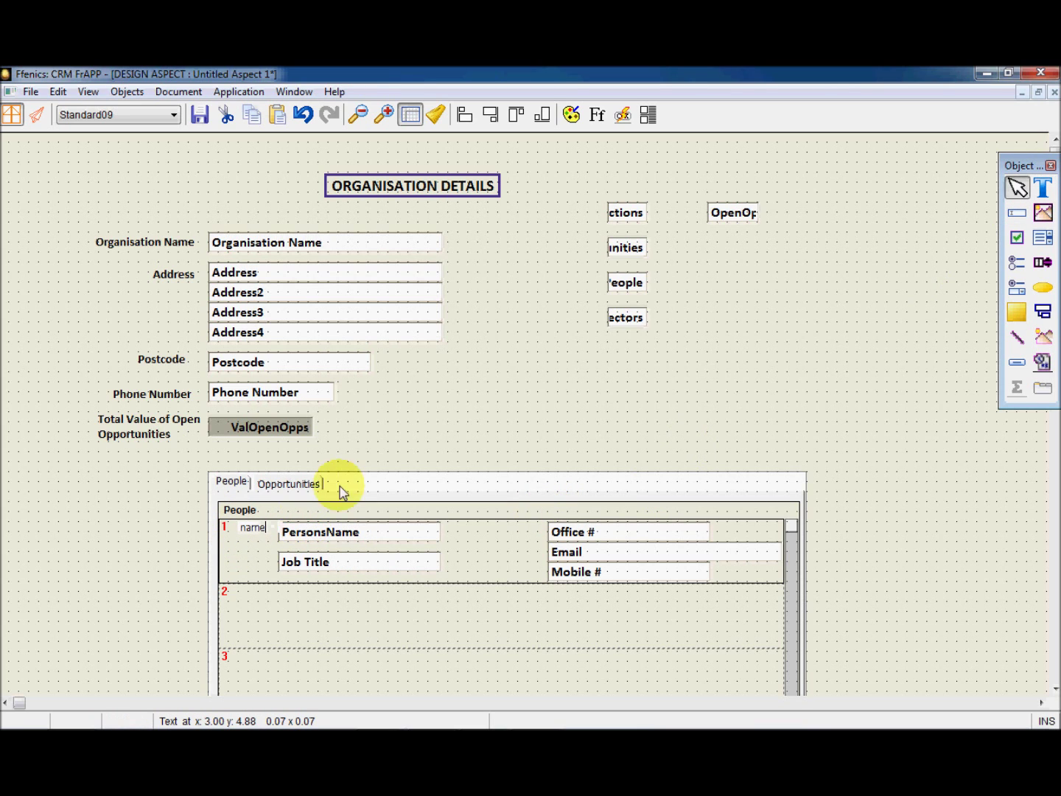
left_click(1042, 186)
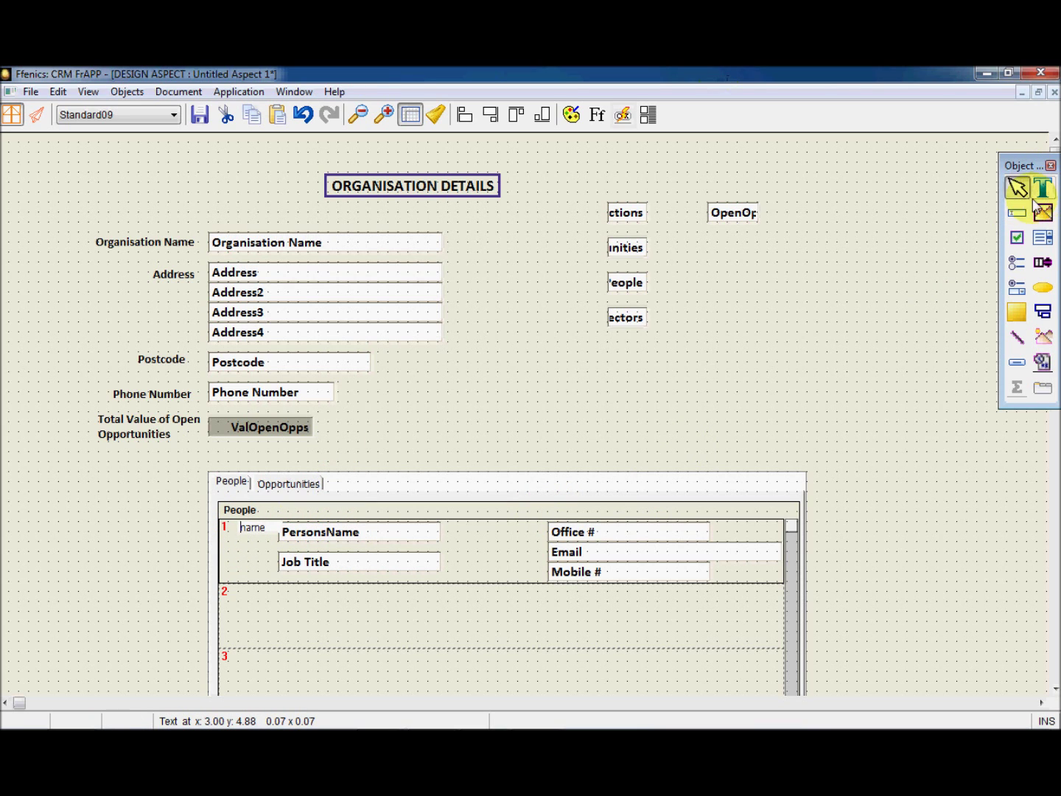
left_click(233, 558)
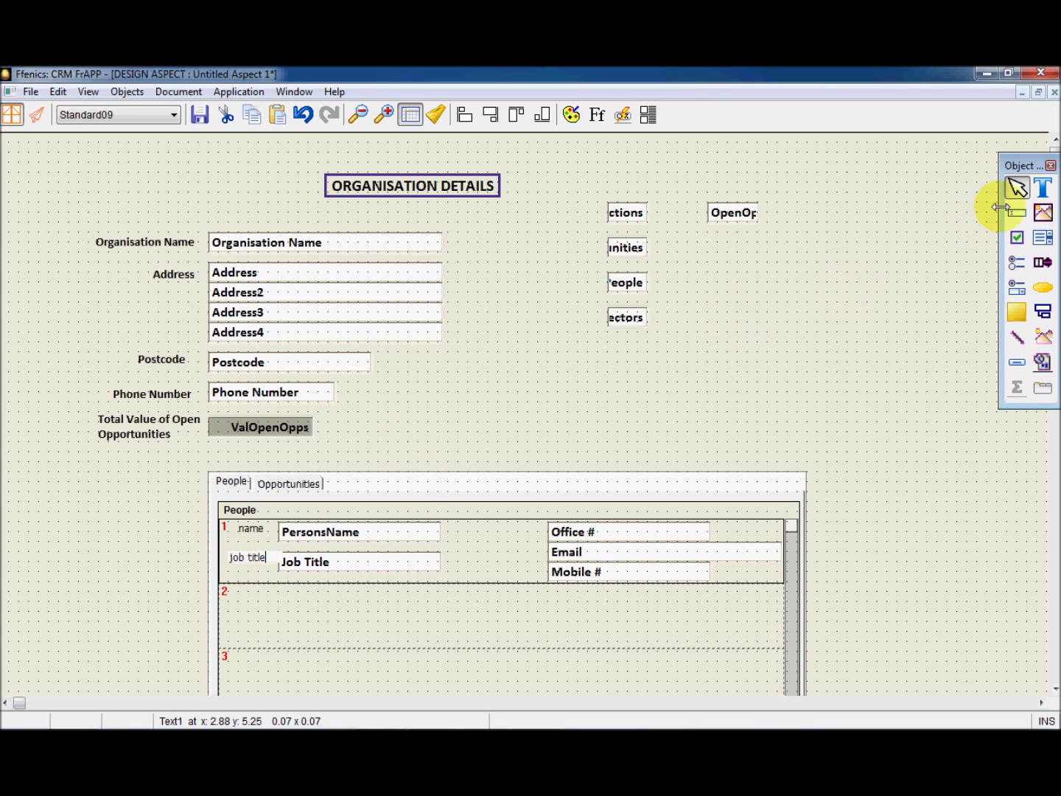
Step: Add office, email and mobile labels beside their fields and line up the email label
left_click(1042, 186)
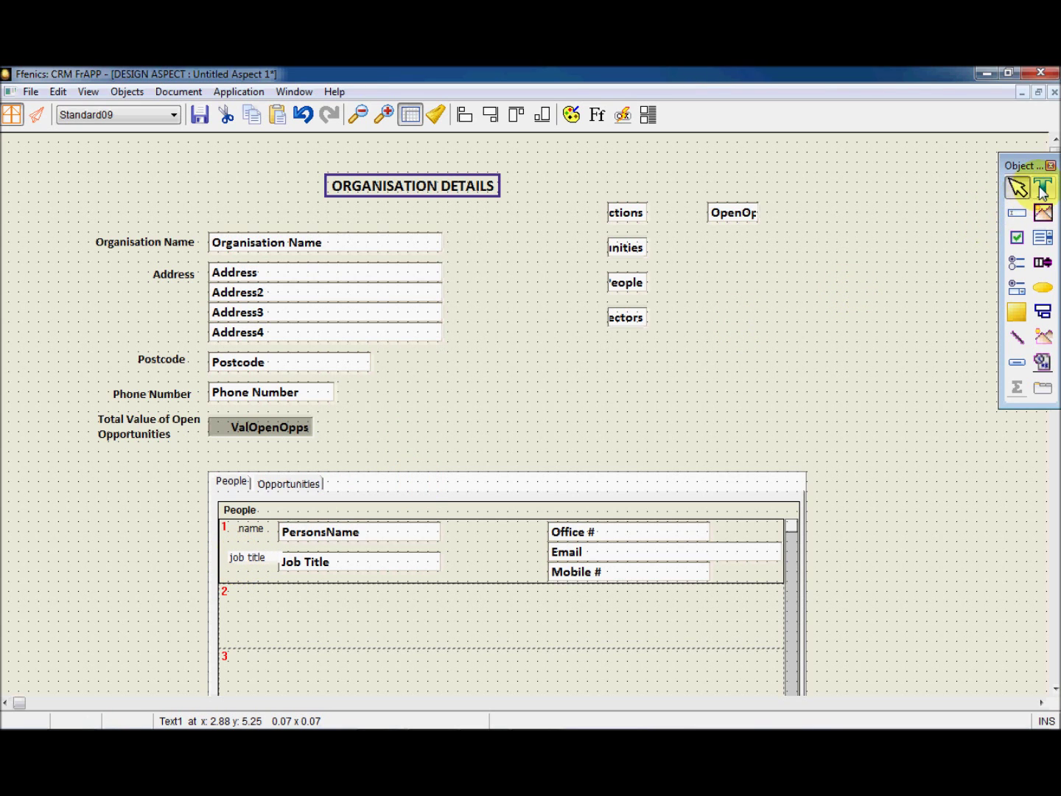
left_click(508, 528)
type("offi")
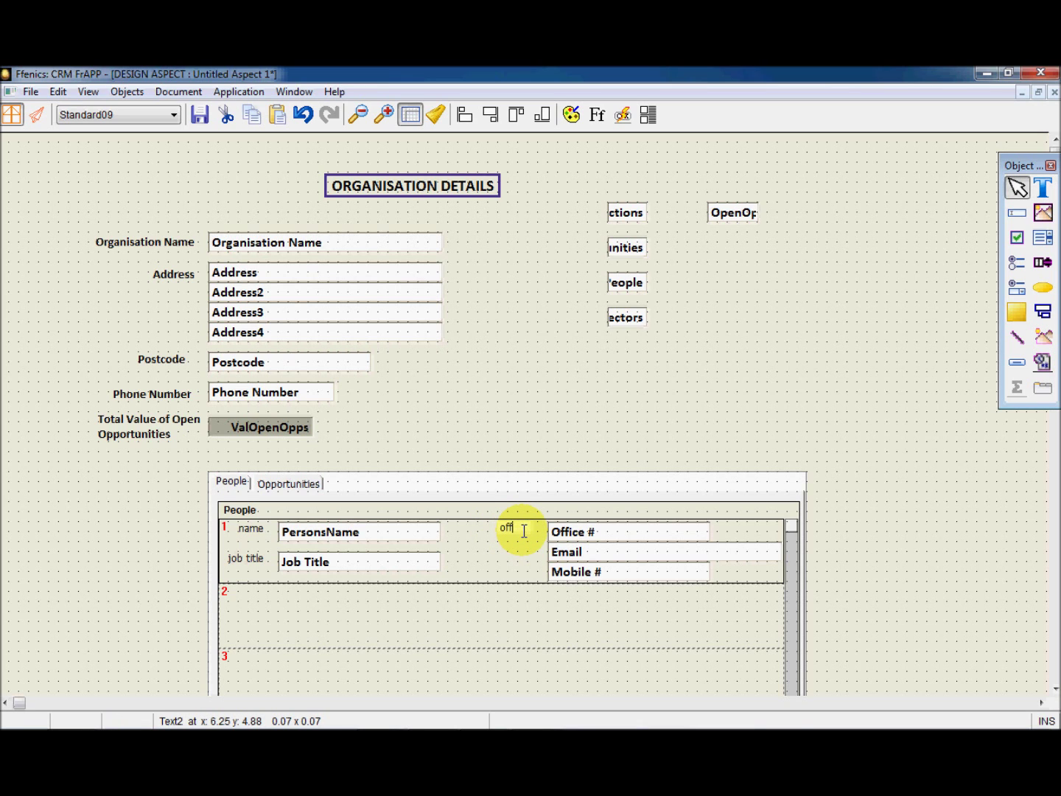
type("ce")
key("BackSpace")
key("BackSpace")
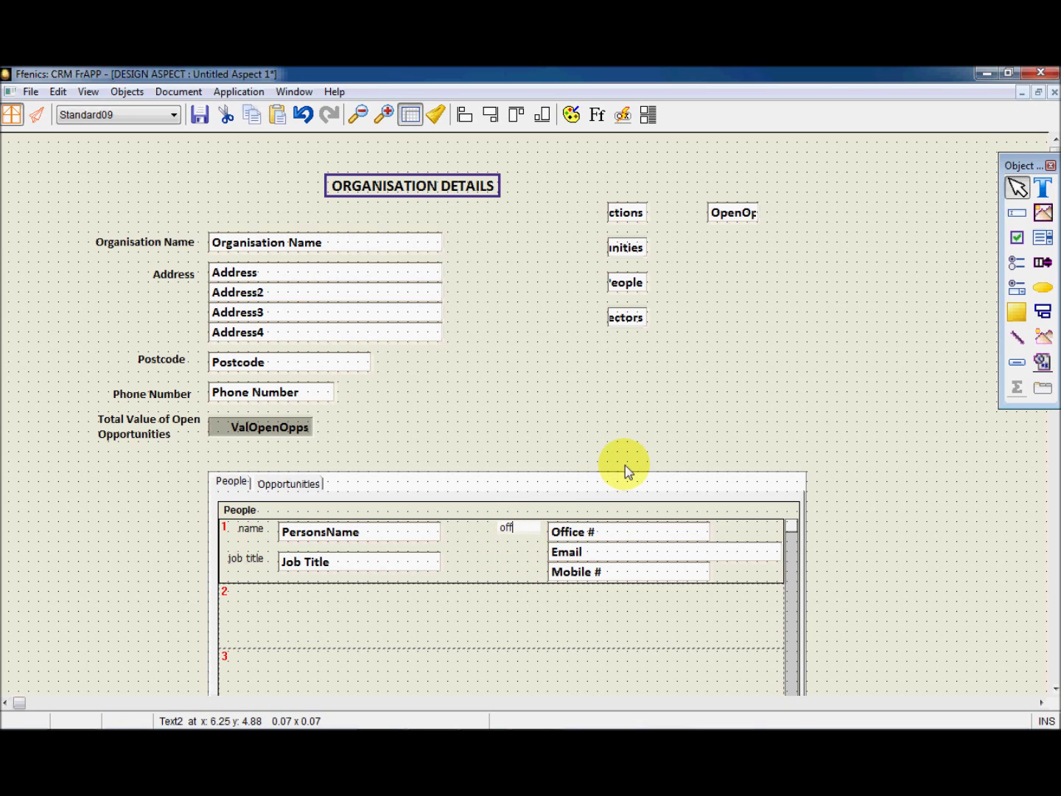
type("ice")
left_click(1043, 187)
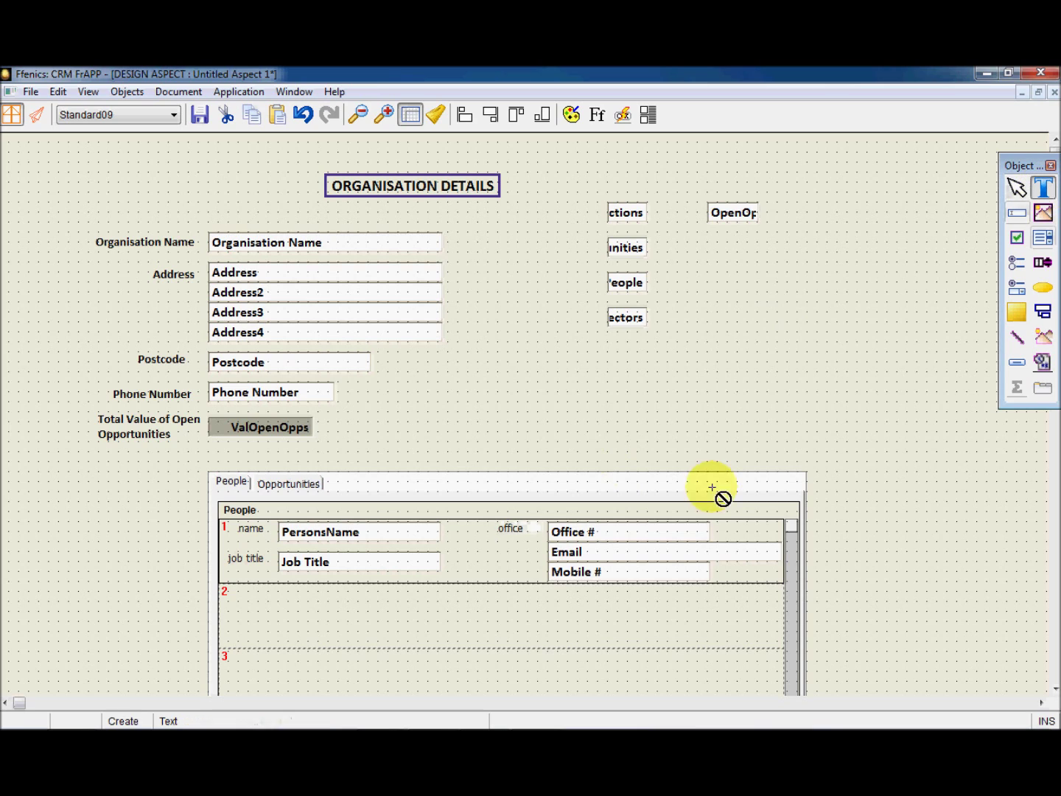
left_click(511, 544)
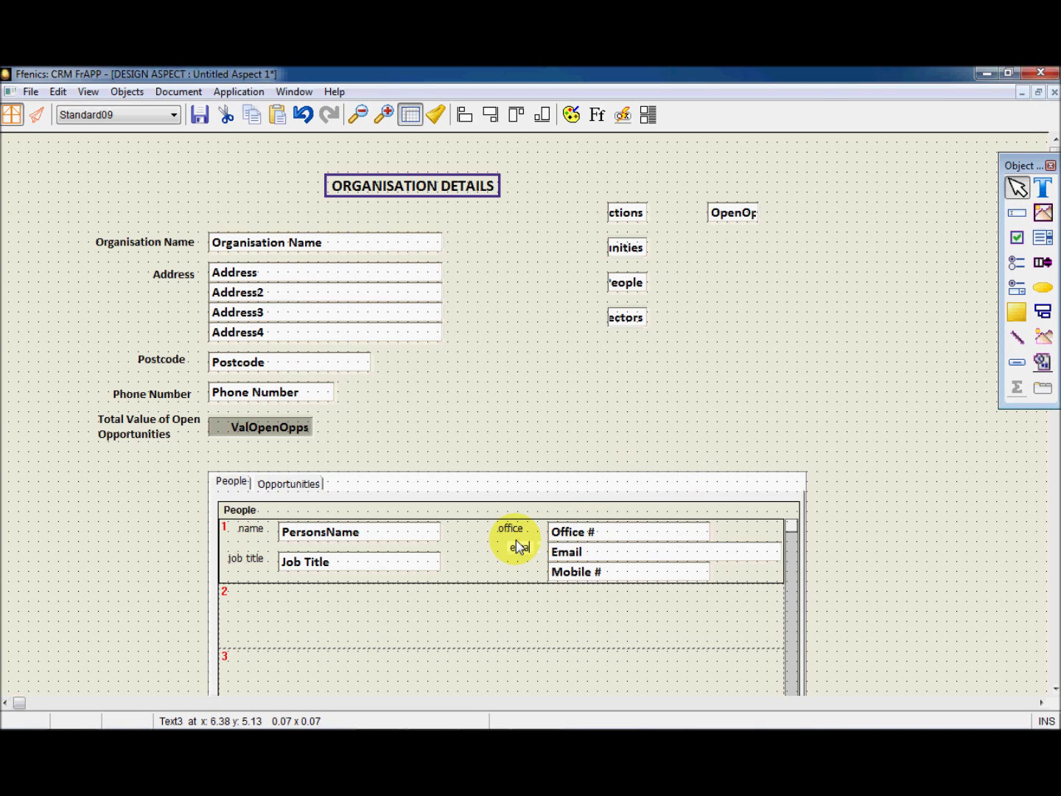
left_click(1043, 188)
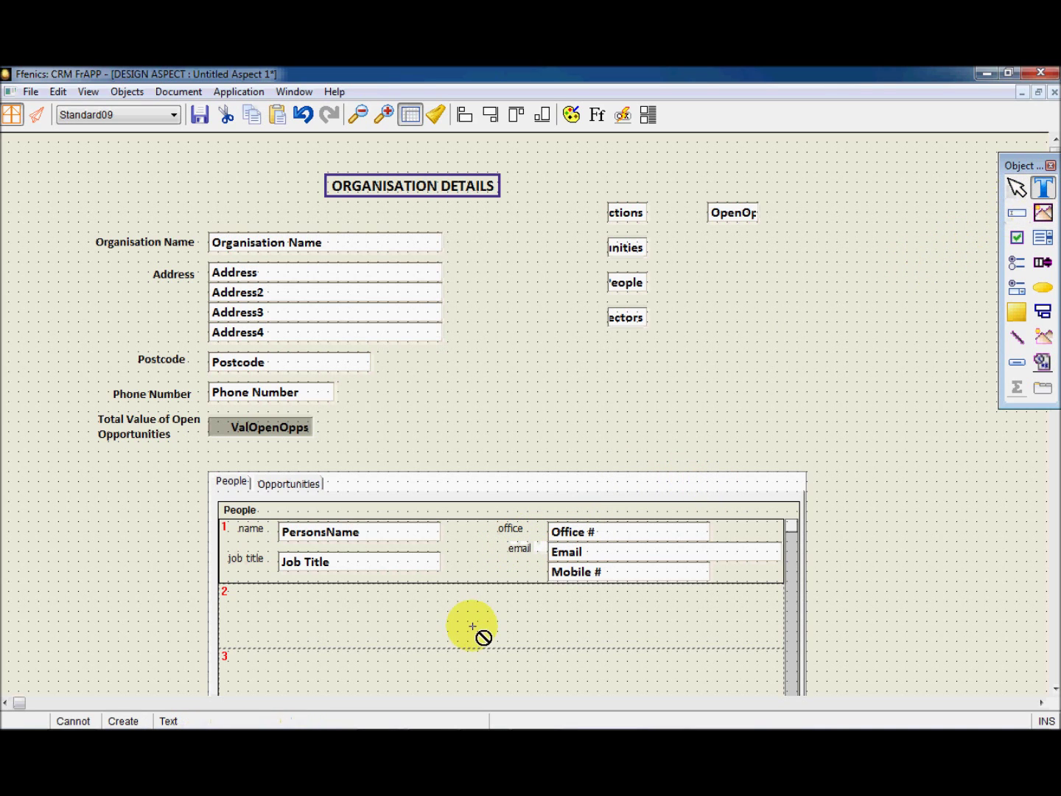
left_click(507, 562)
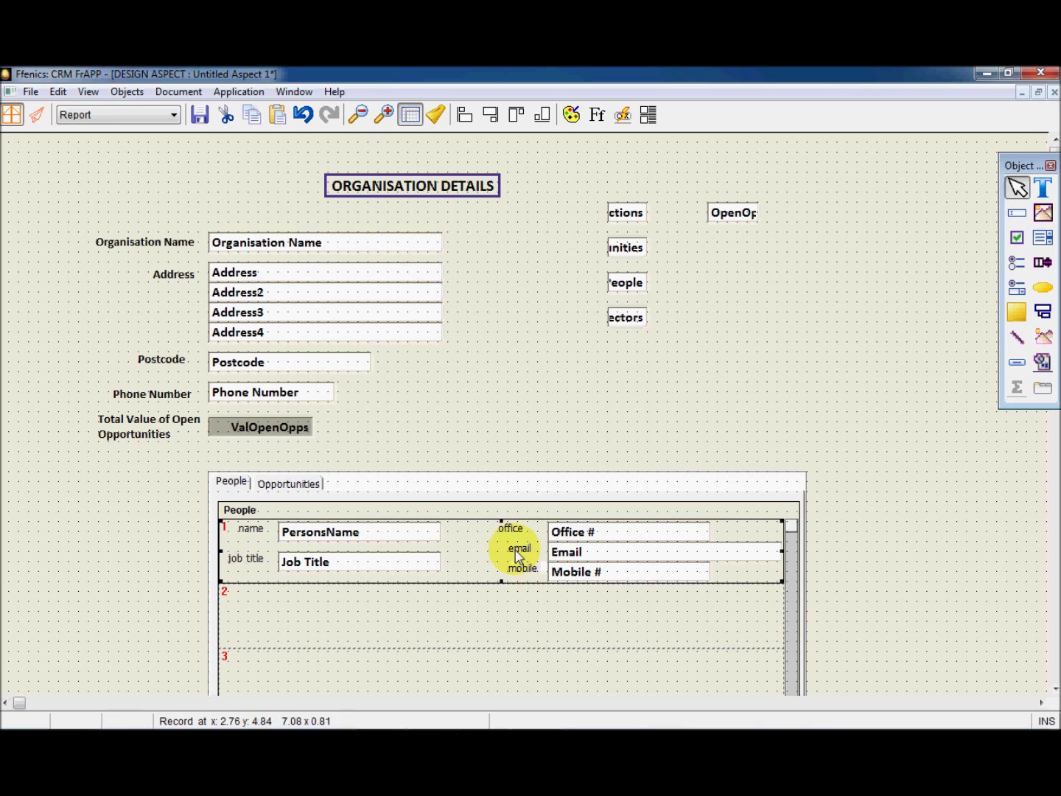
left_click_drag(516, 551, 512, 576)
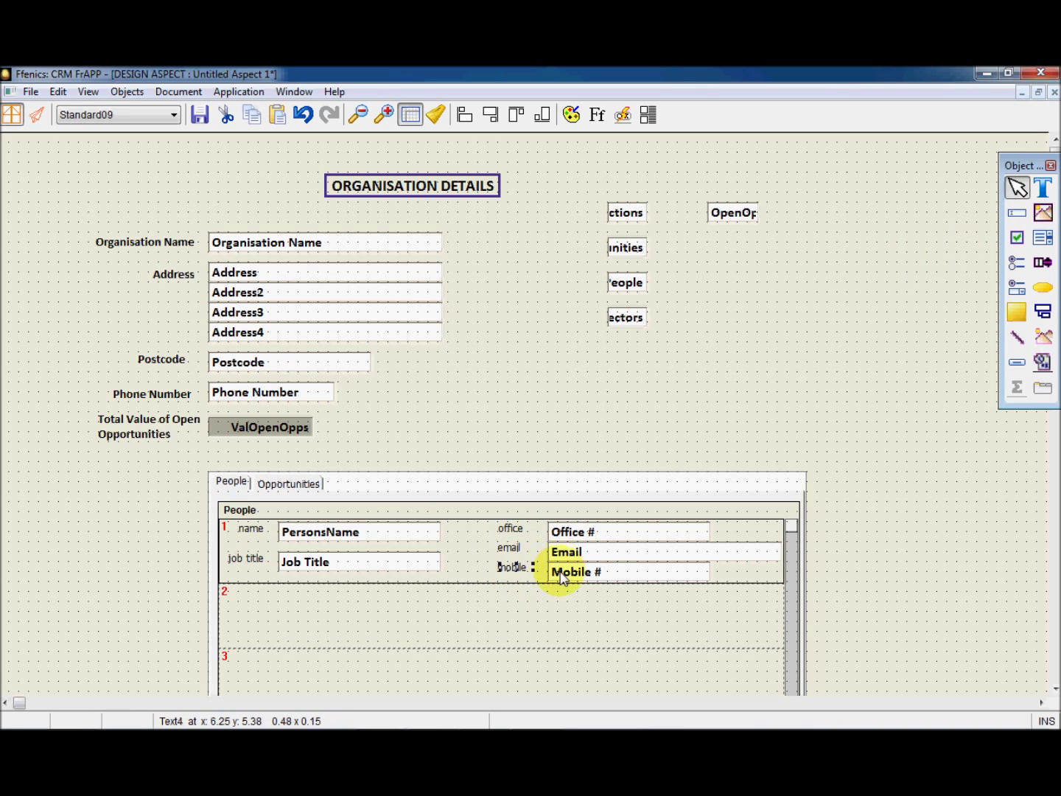
left_click(269, 479)
Step: On the Opportunities tab, draw a subform linked to the Opportunities relationship with a custom layout
left_click(275, 483)
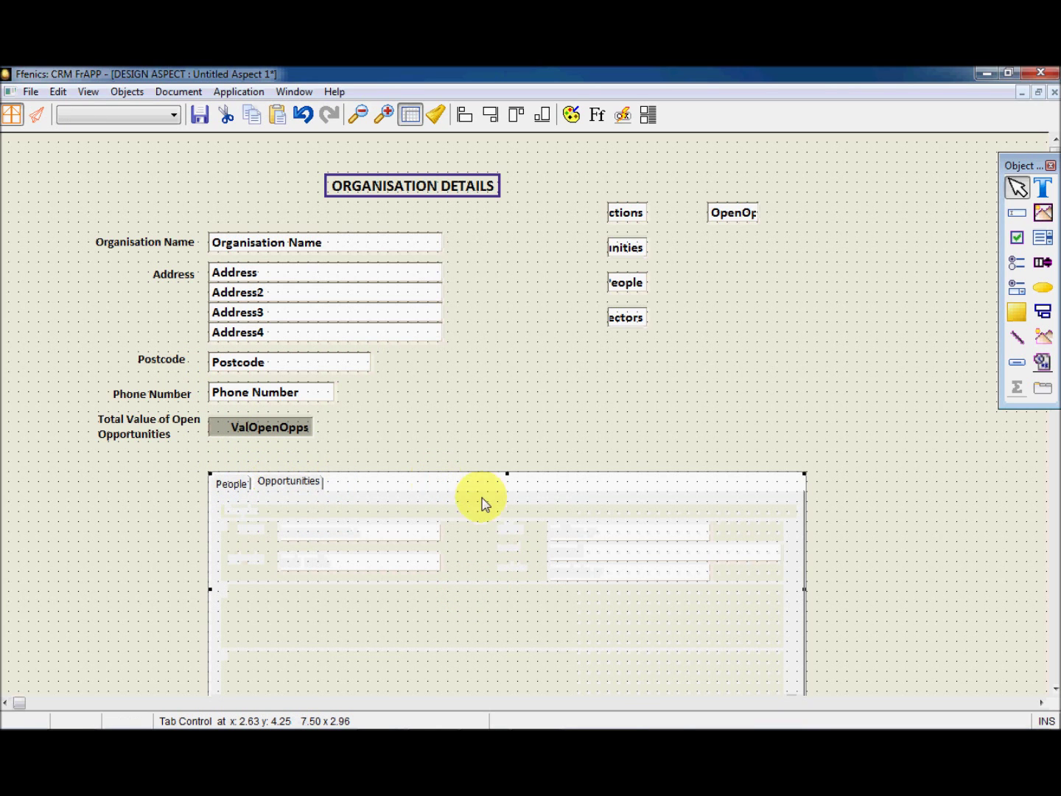
left_click(1048, 309)
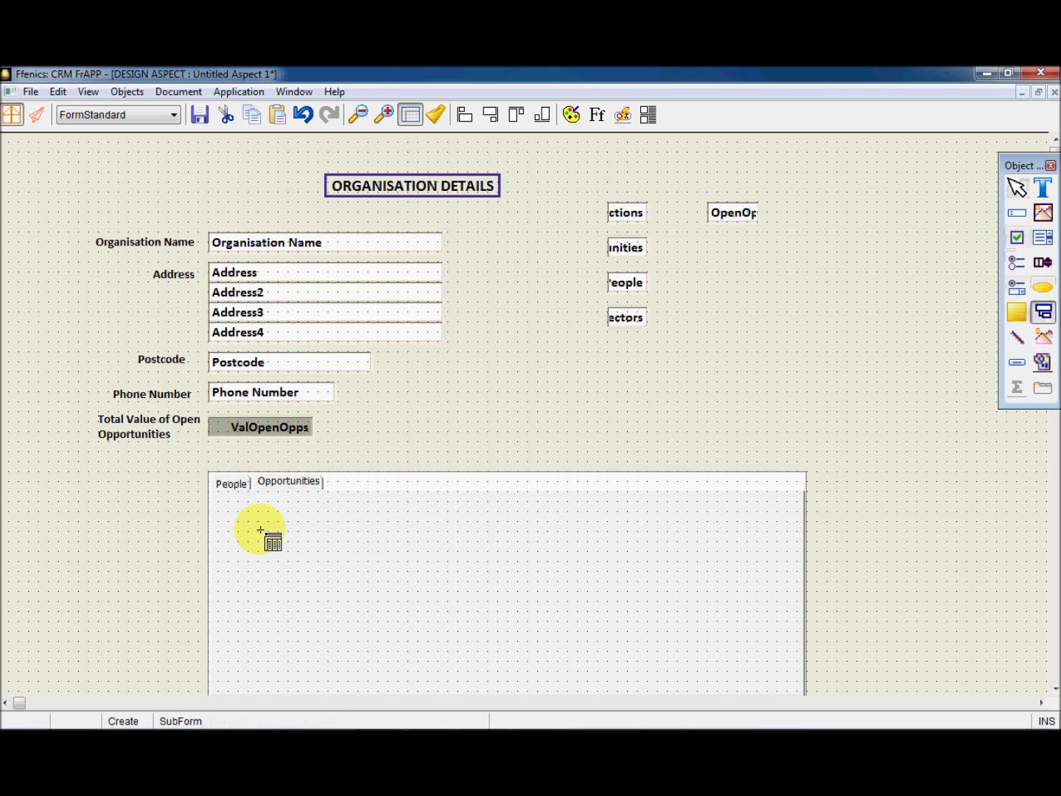
left_click_drag(387, 720, 791, 650)
left_click(516, 396)
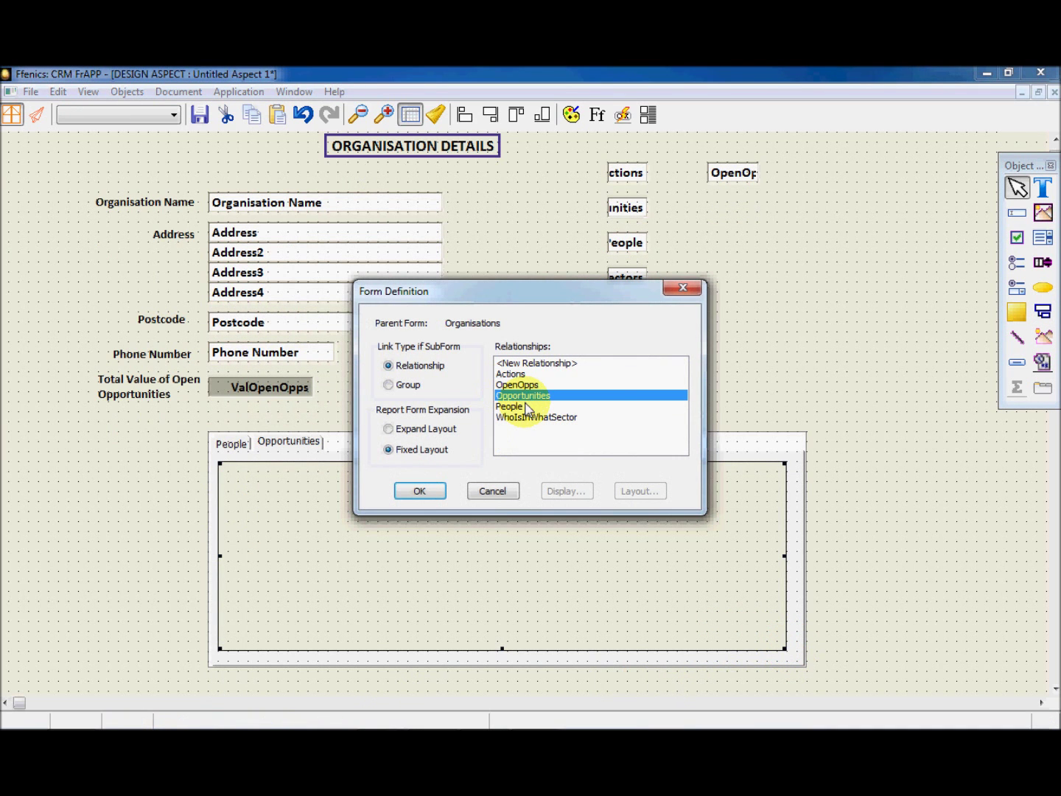
left_click(420, 491)
scroll(413, 365, "down", 1)
scroll(405, 380, "down", 3)
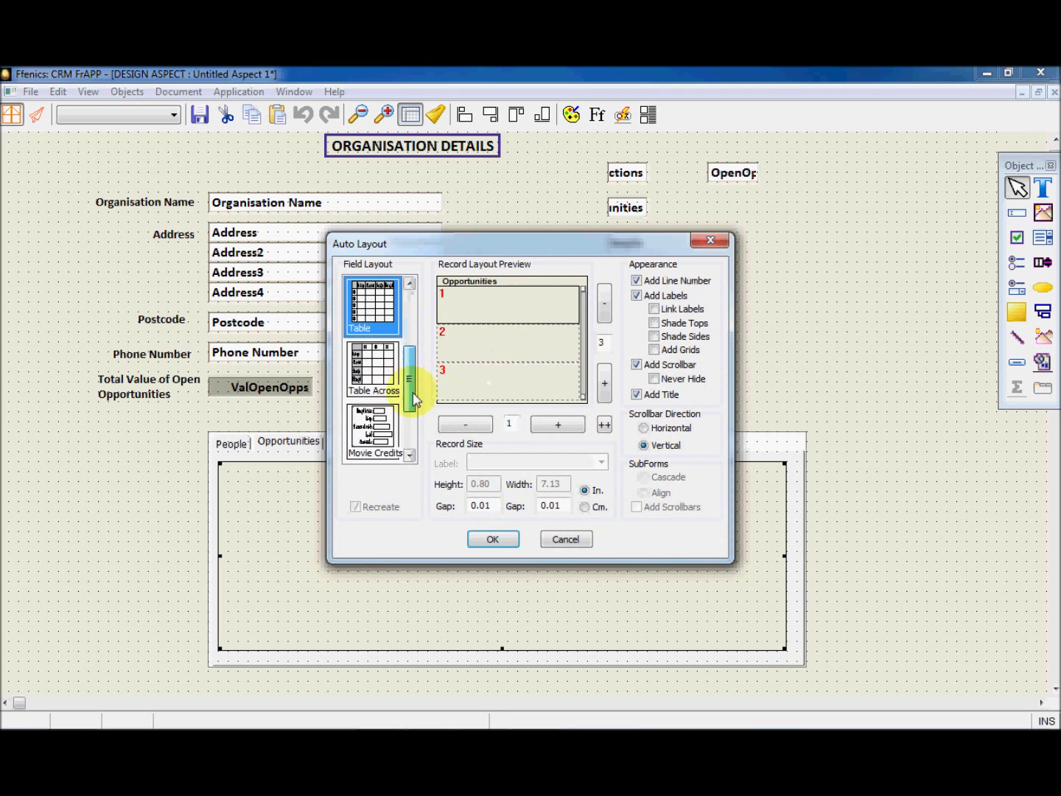
left_click(373, 369)
left_click(493, 540)
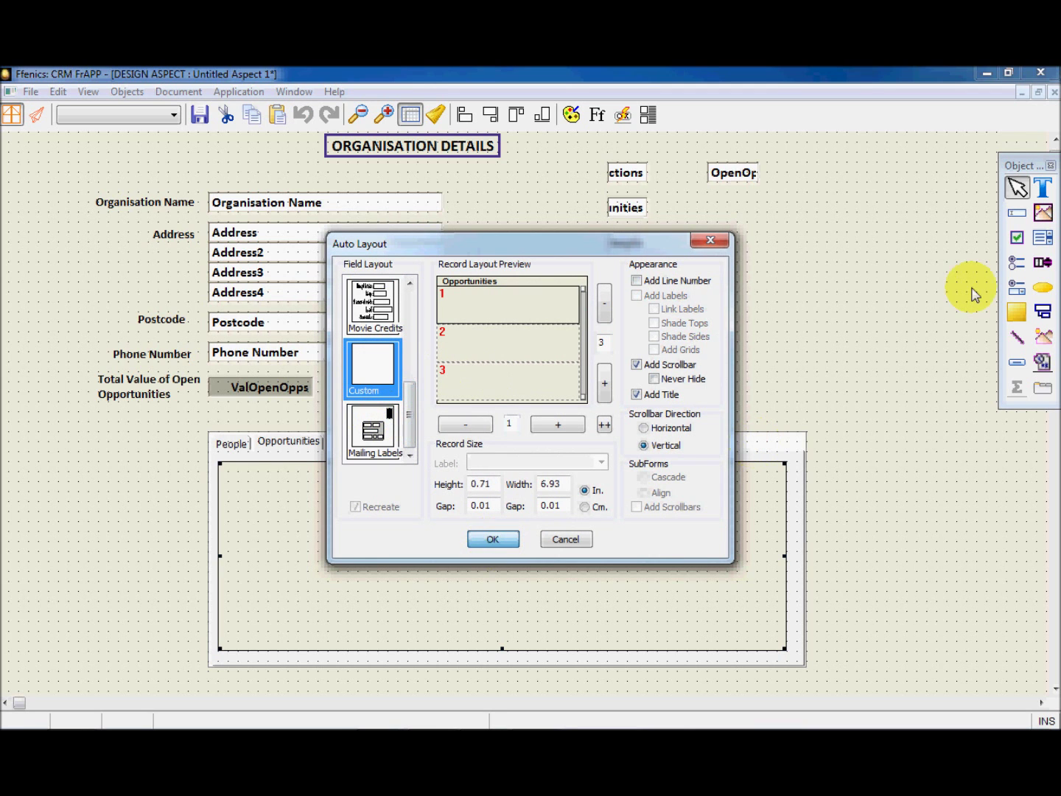
left_click(1016, 213)
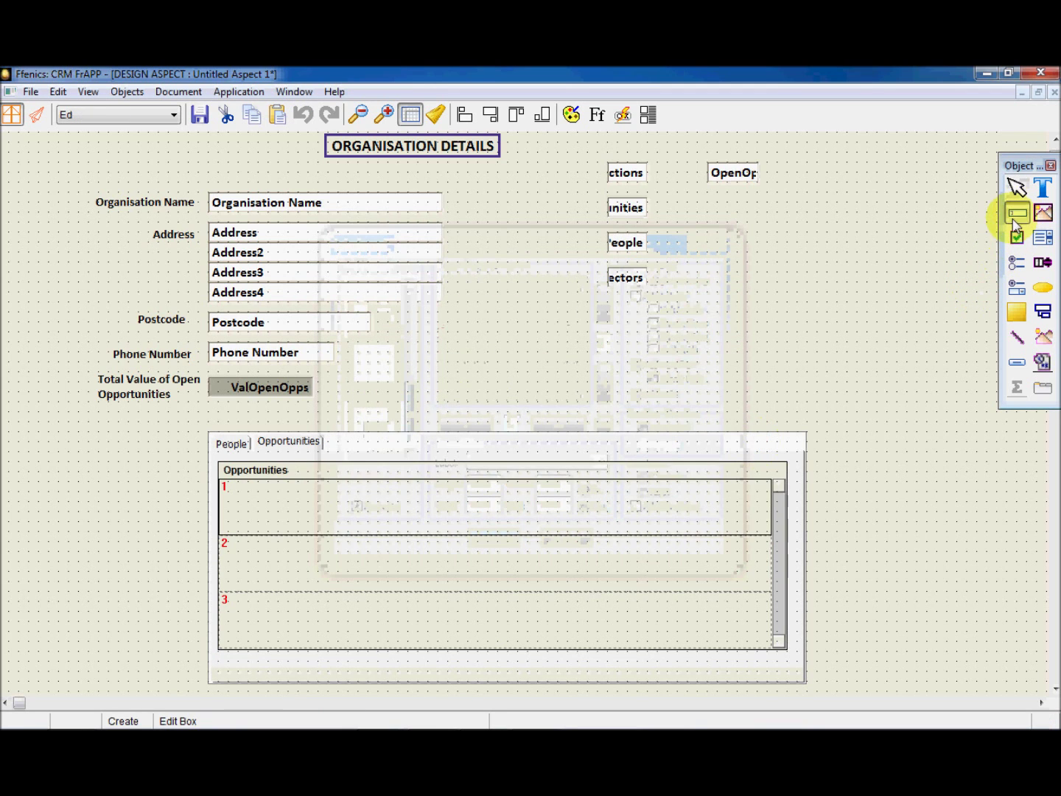
Step: Add Opportunity Summary, double the record row height, and add InitialValue at the right
left_click(271, 498)
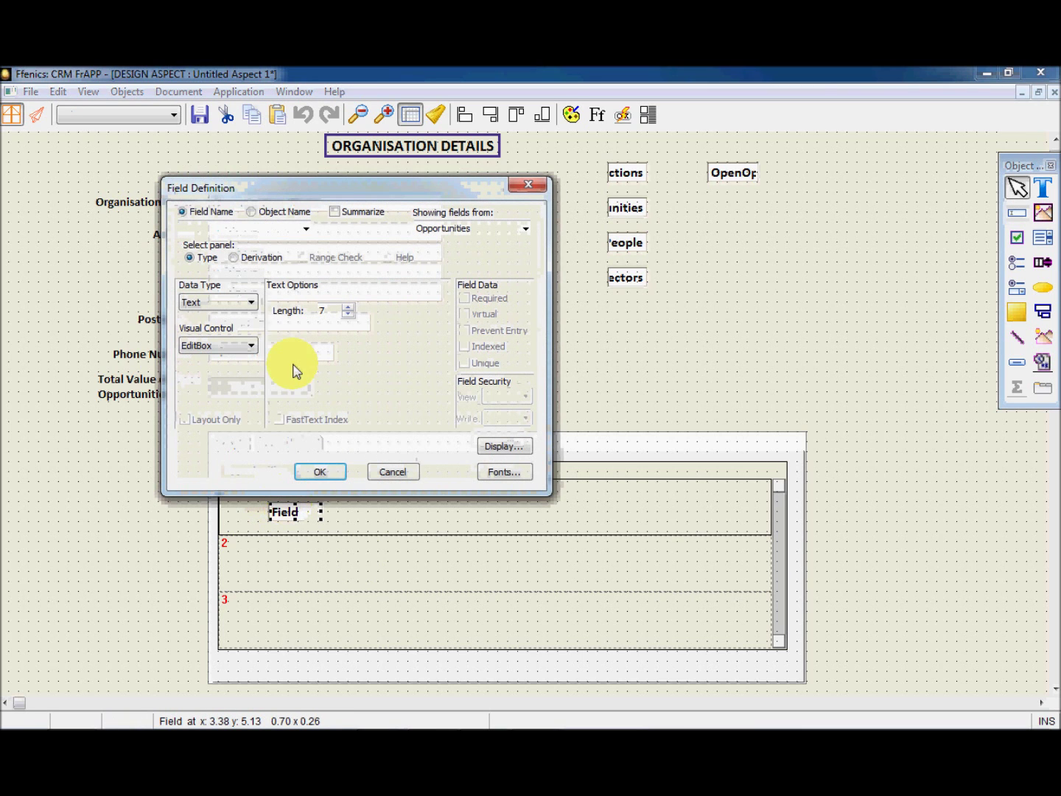
left_click(305, 230)
left_click(283, 256)
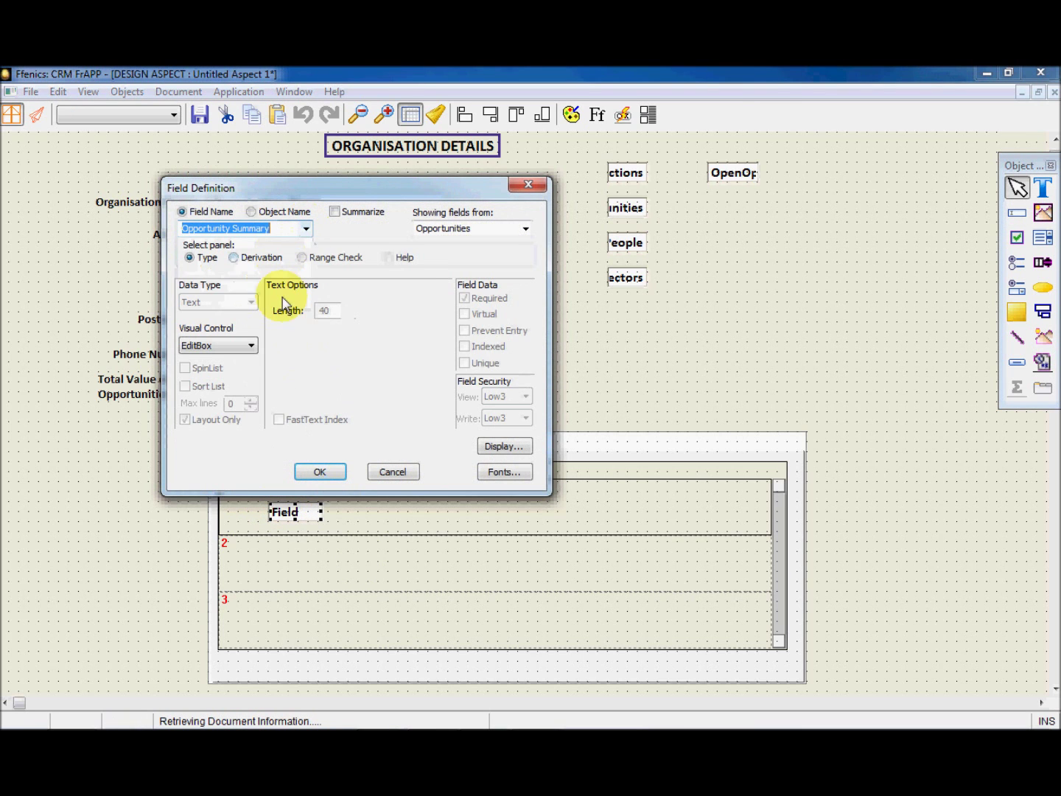
left_click(321, 472)
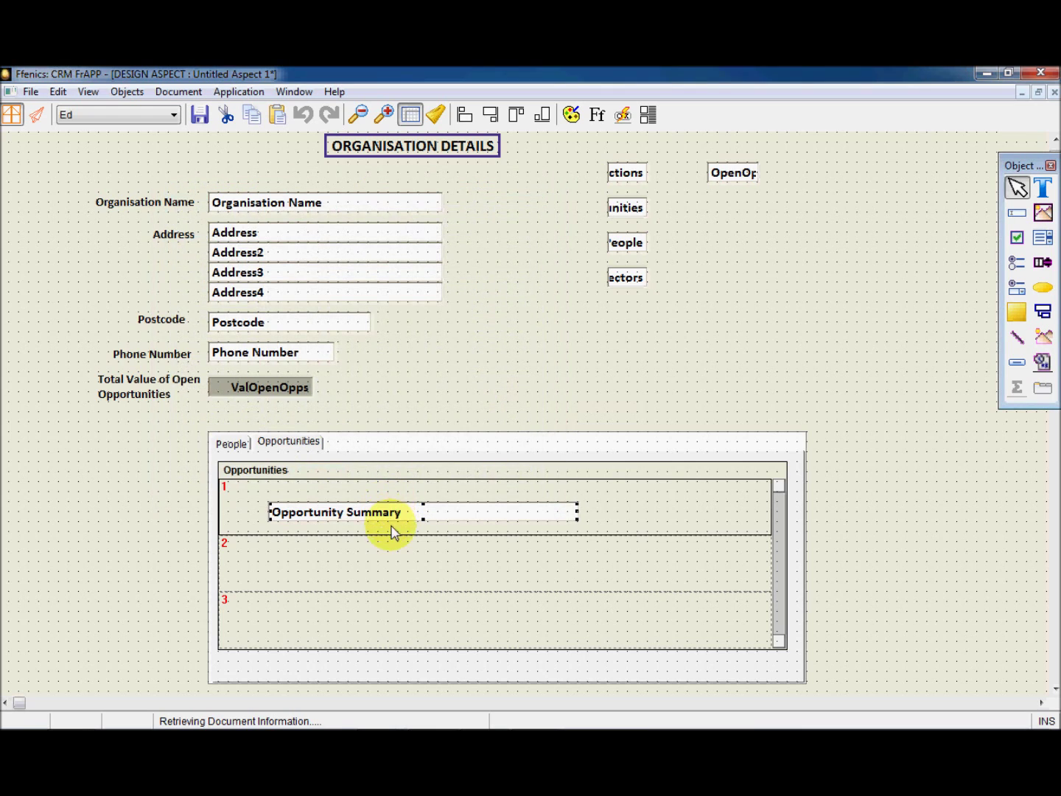
left_click(531, 541)
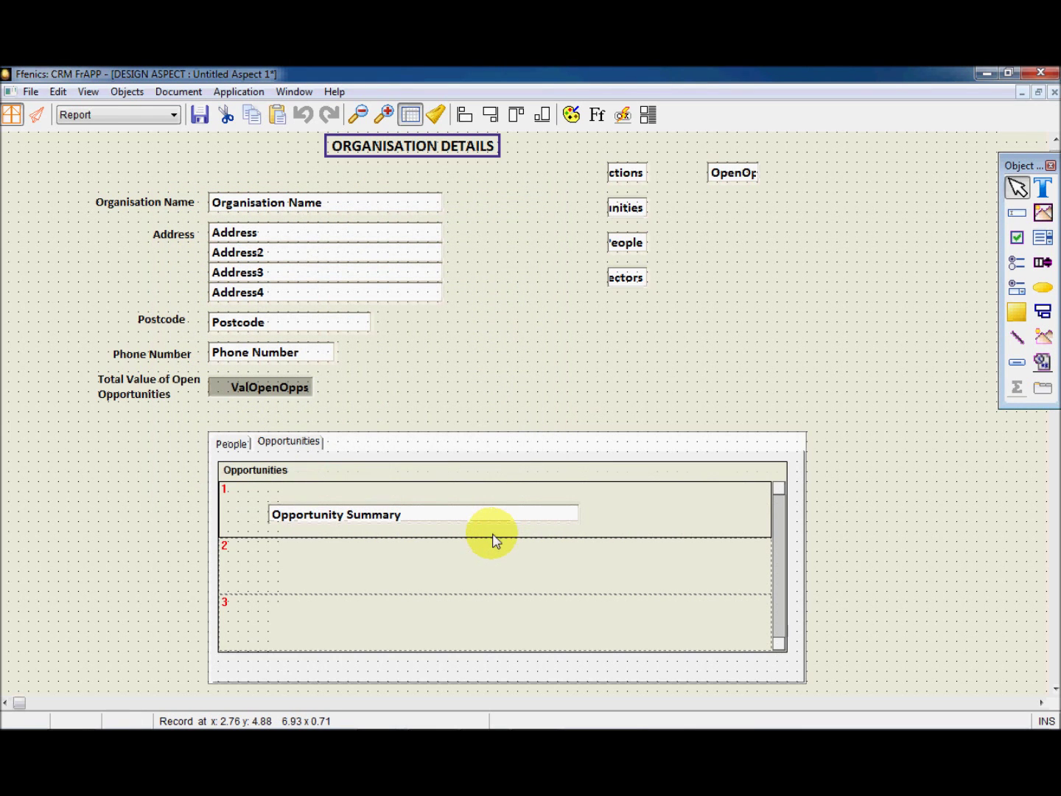
left_click_drag(495, 536, 514, 597)
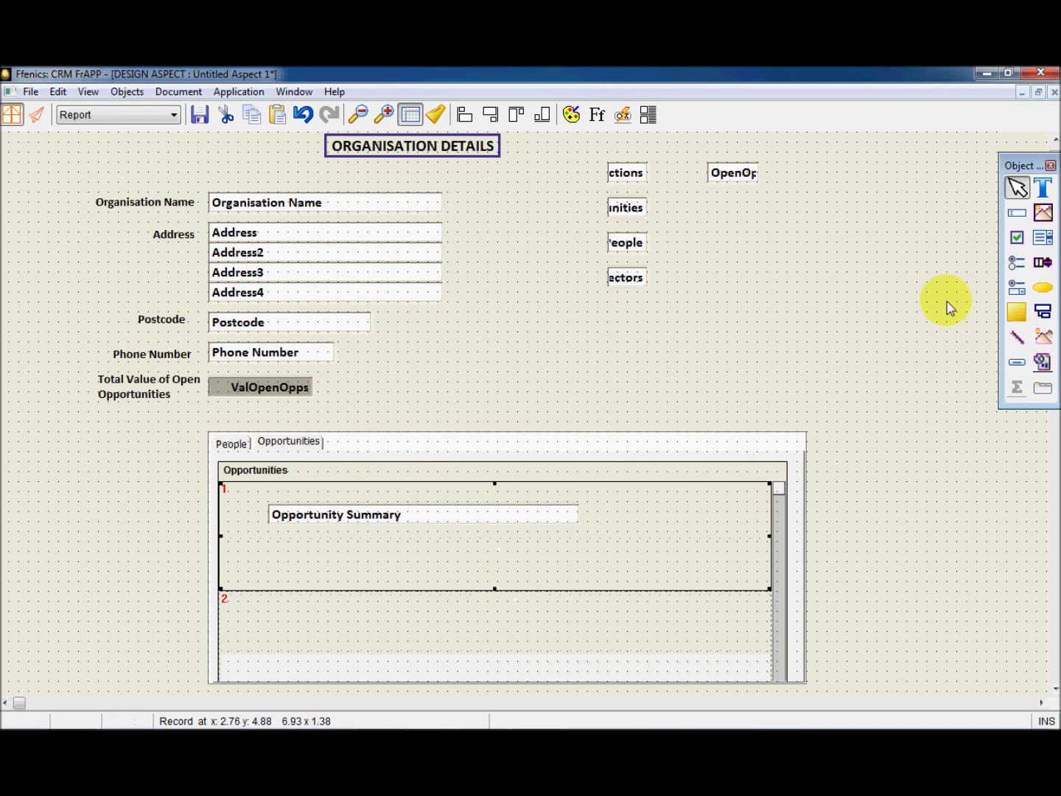
left_click(1017, 213)
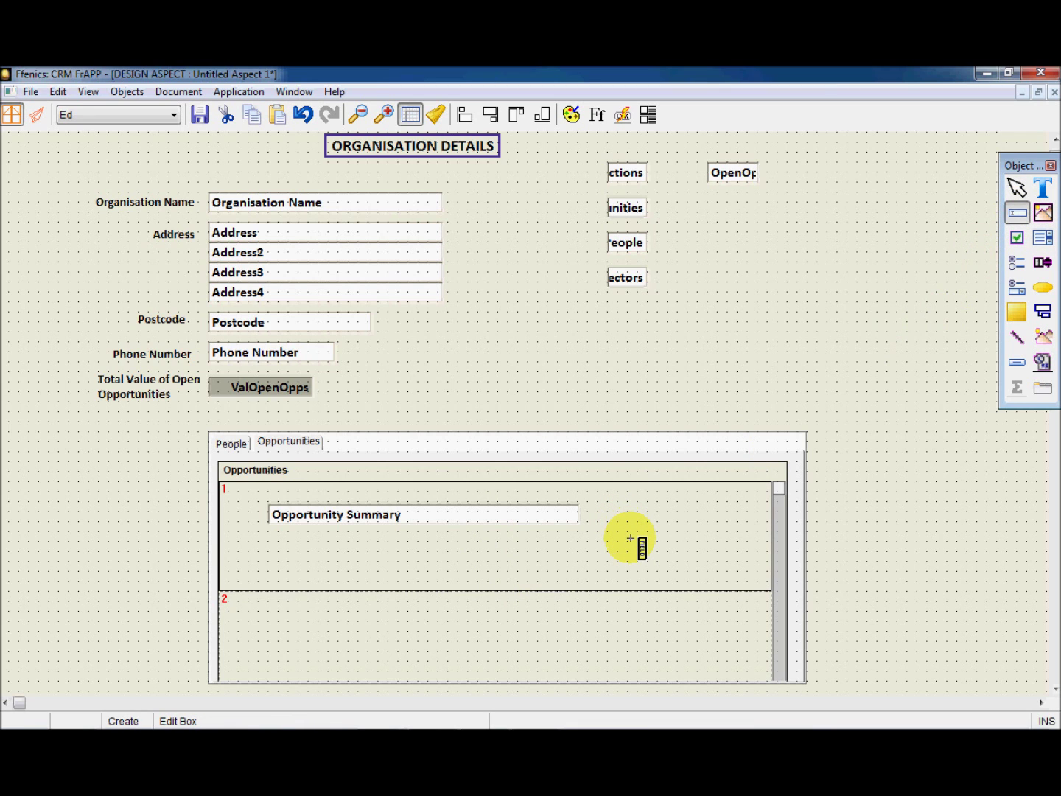
left_click(630, 539)
left_click(306, 229)
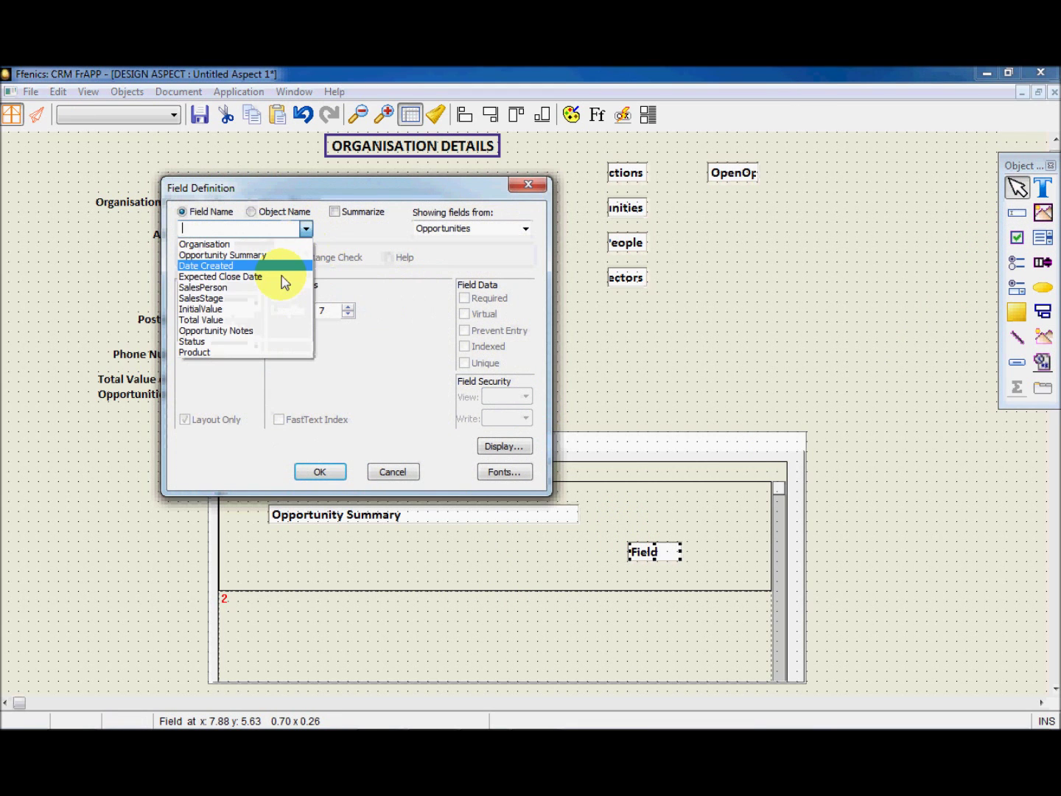
left_click(265, 308)
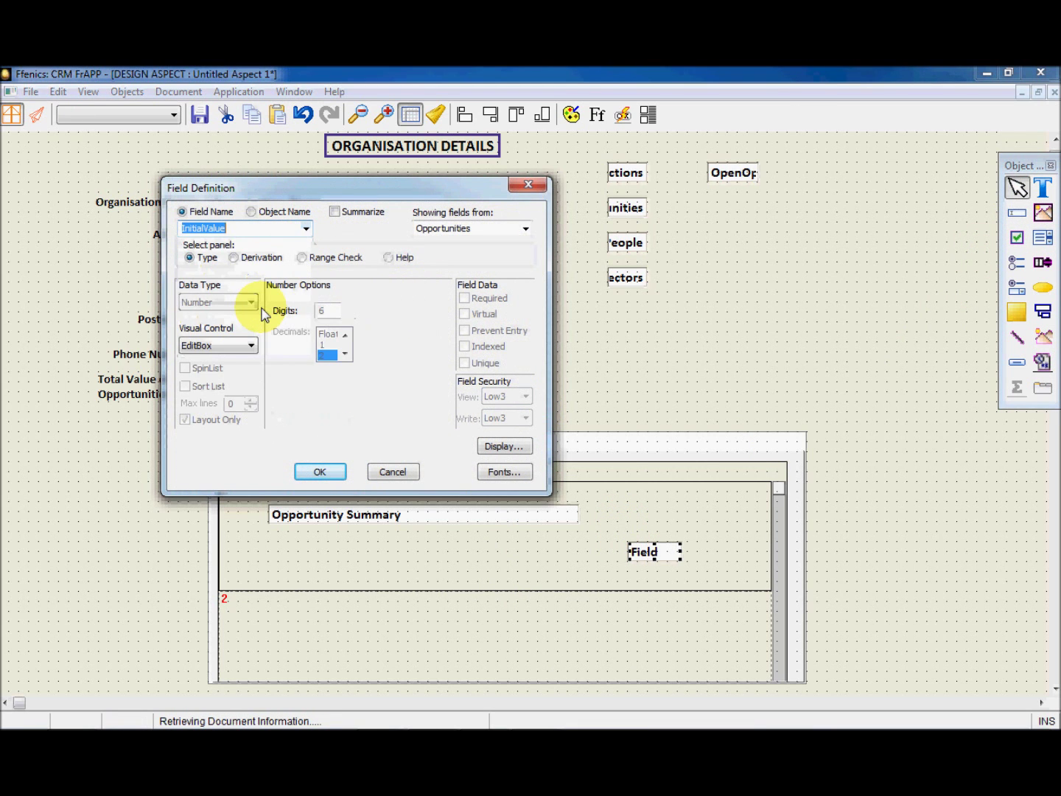
key("Return")
Step: Add Total Value below InitialValue and Opportunity Notes below Opportunity Summary
left_click(1017, 213)
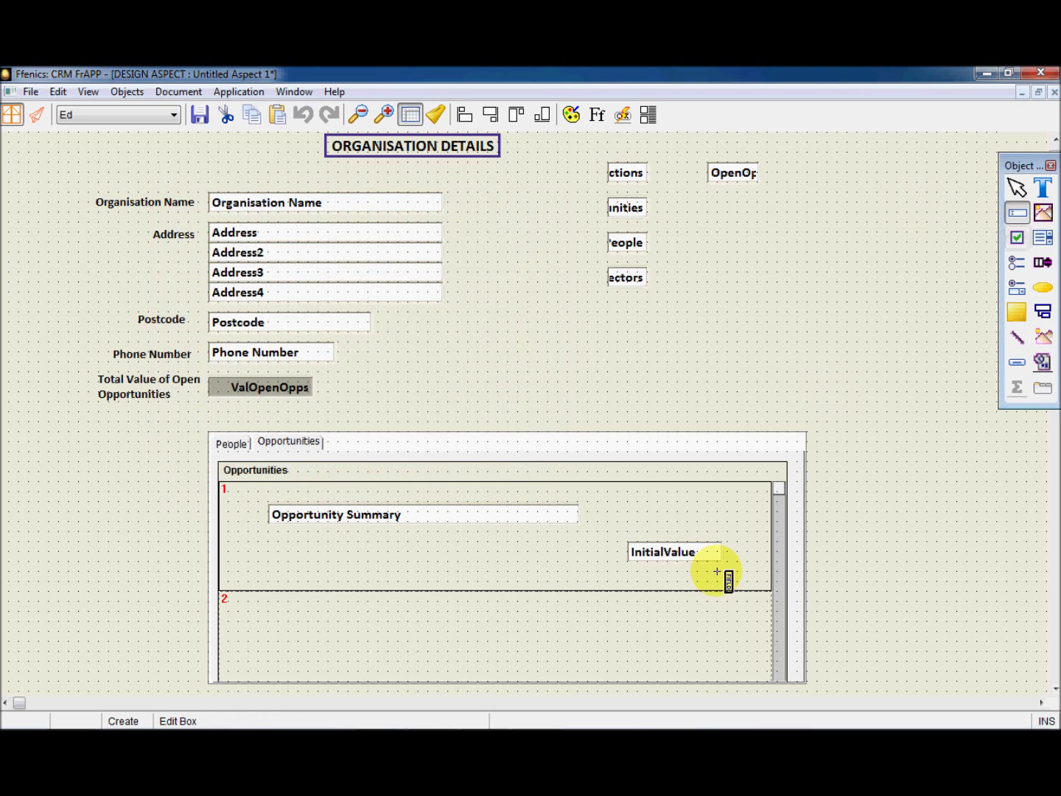
left_click(632, 574)
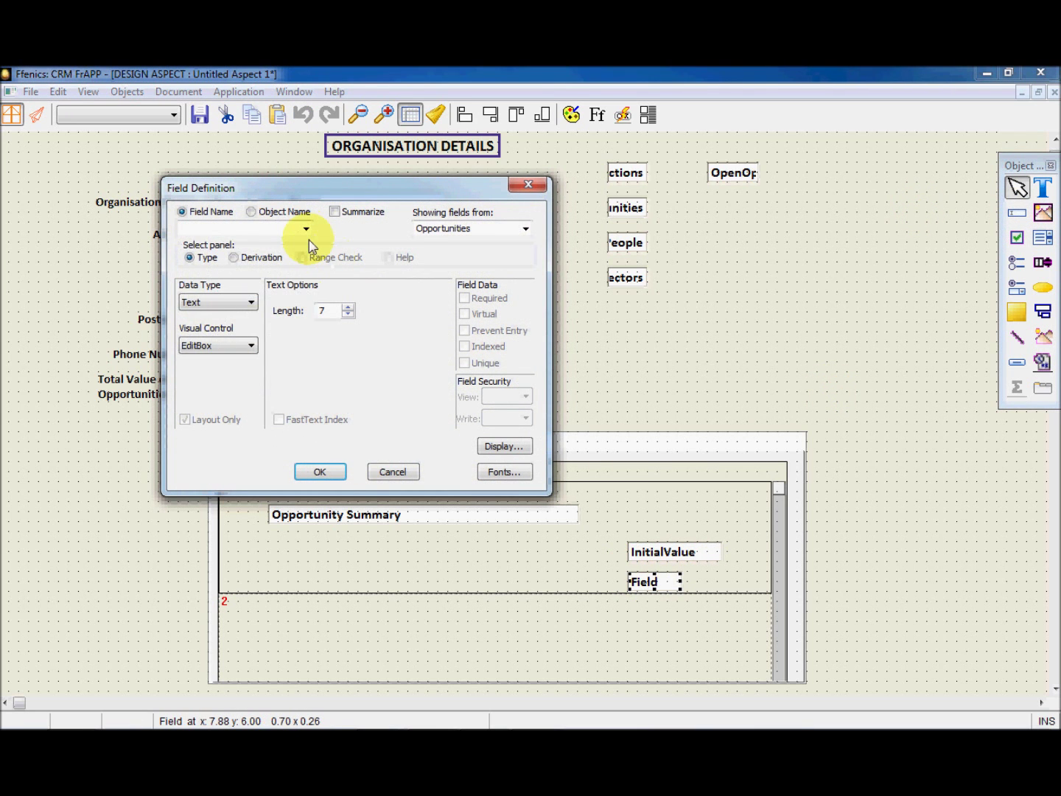
left_click(306, 229)
left_click(267, 320)
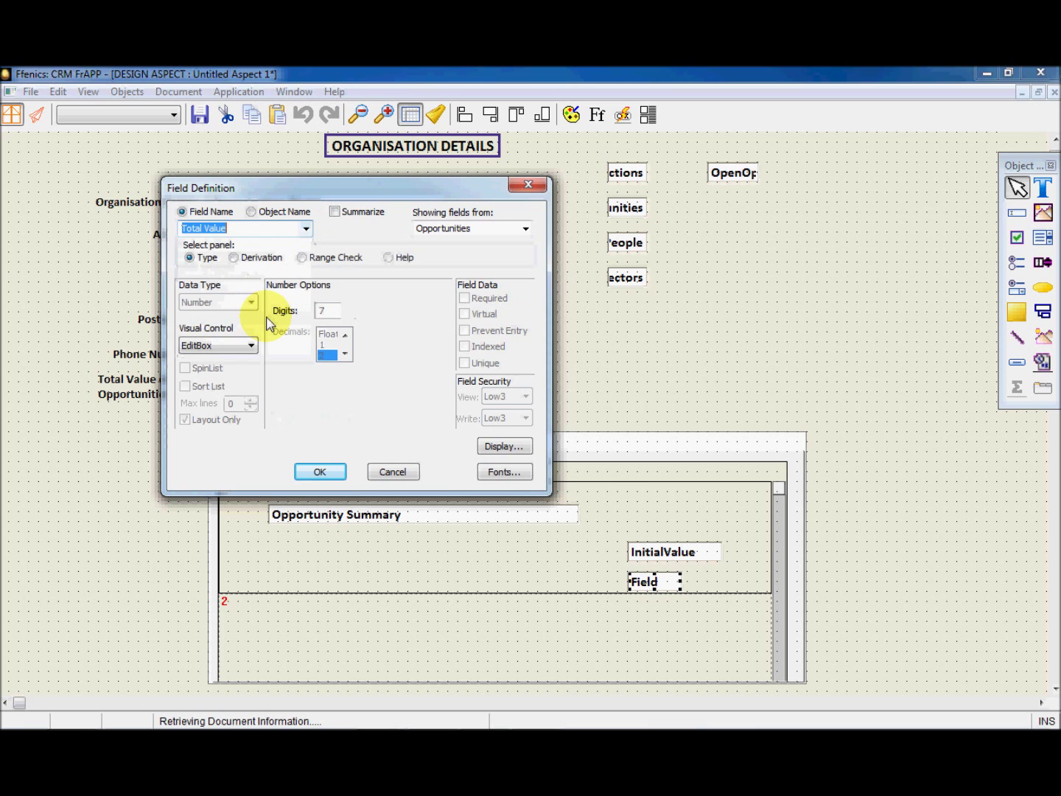
key("Return")
left_click(1017, 213)
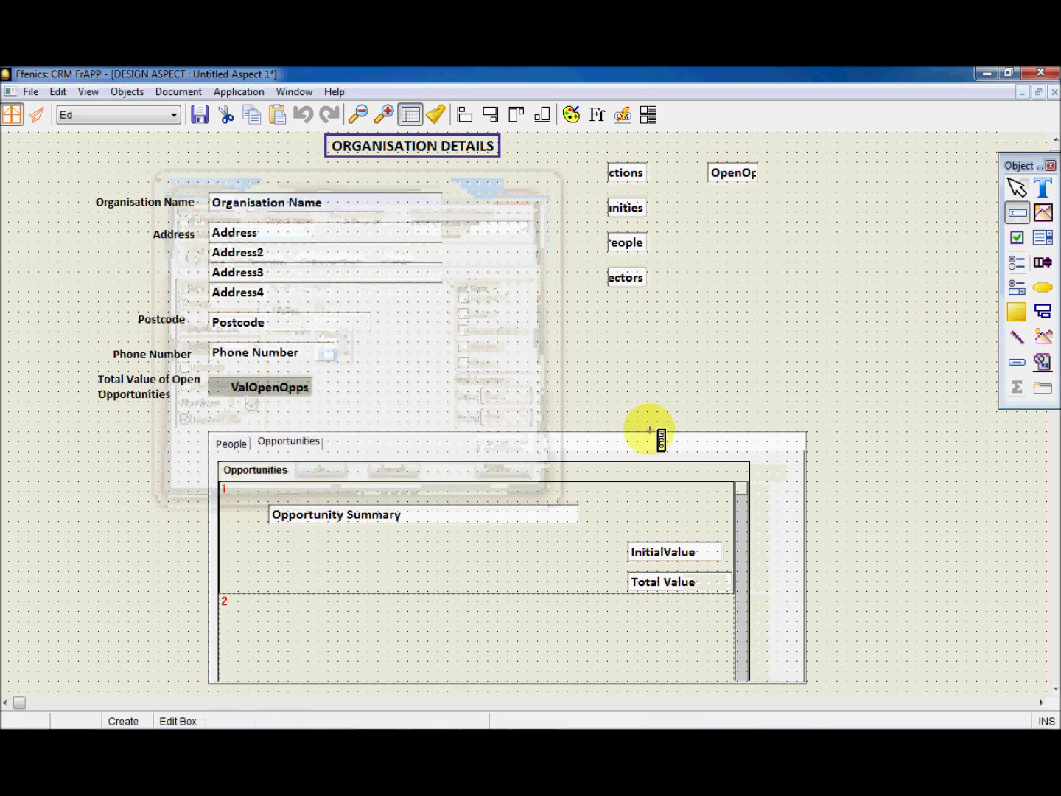
left_click(277, 554)
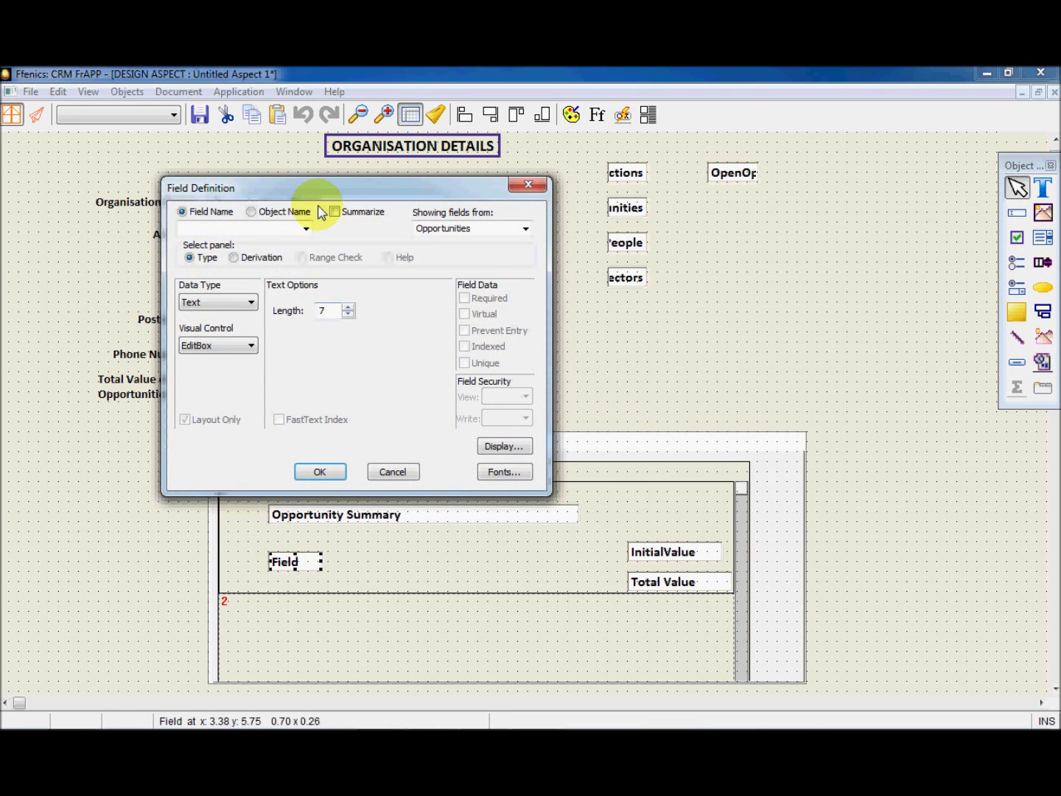
left_click(306, 229)
left_click(275, 331)
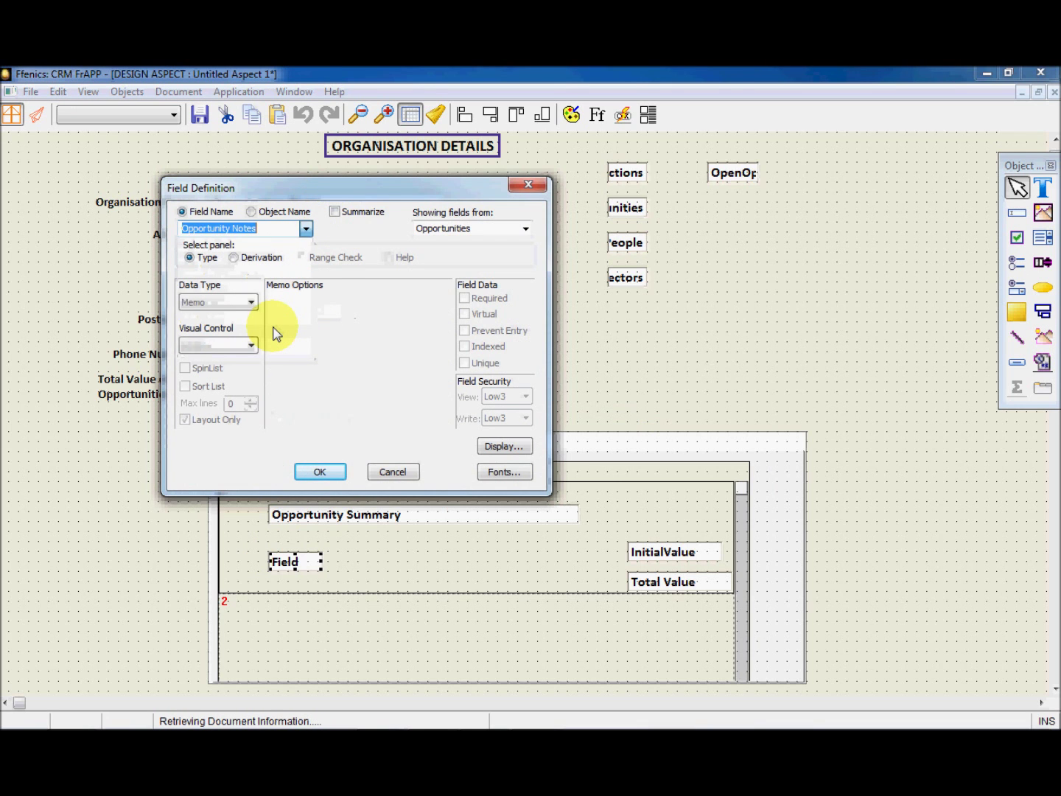
key("Return")
Step: Add Date Created and SalesPerson fields below Total Value and widen the Opportunity Notes box
left_click(1017, 213)
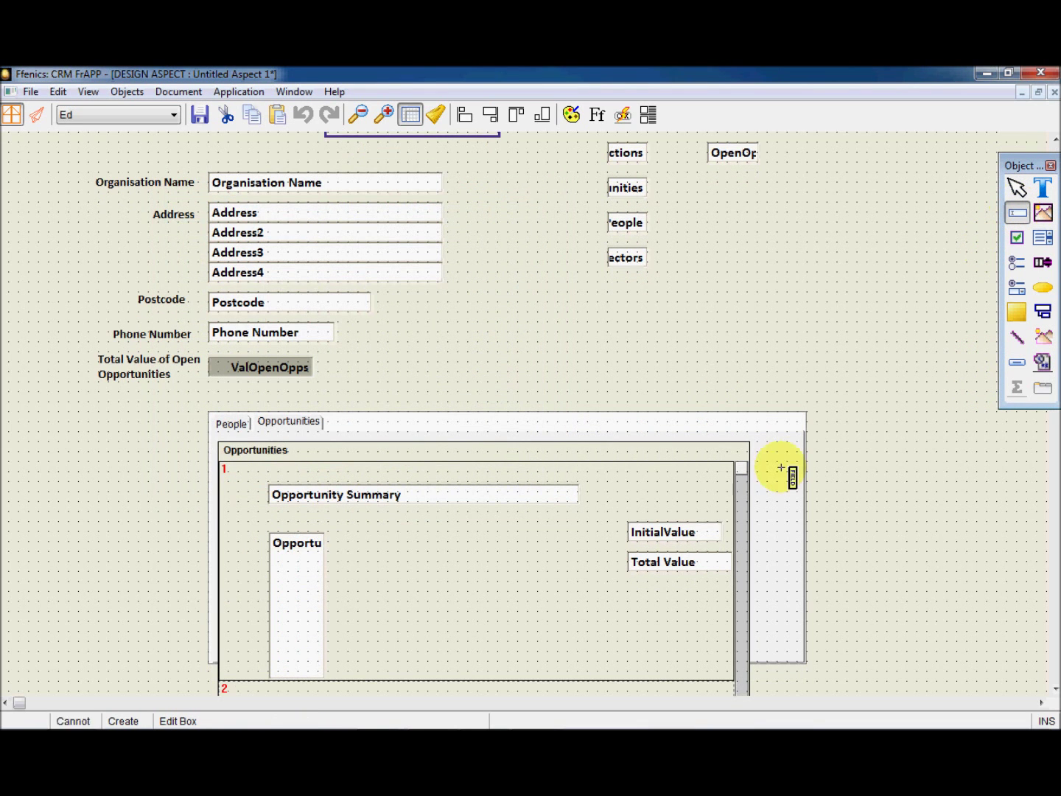
left_click(633, 589)
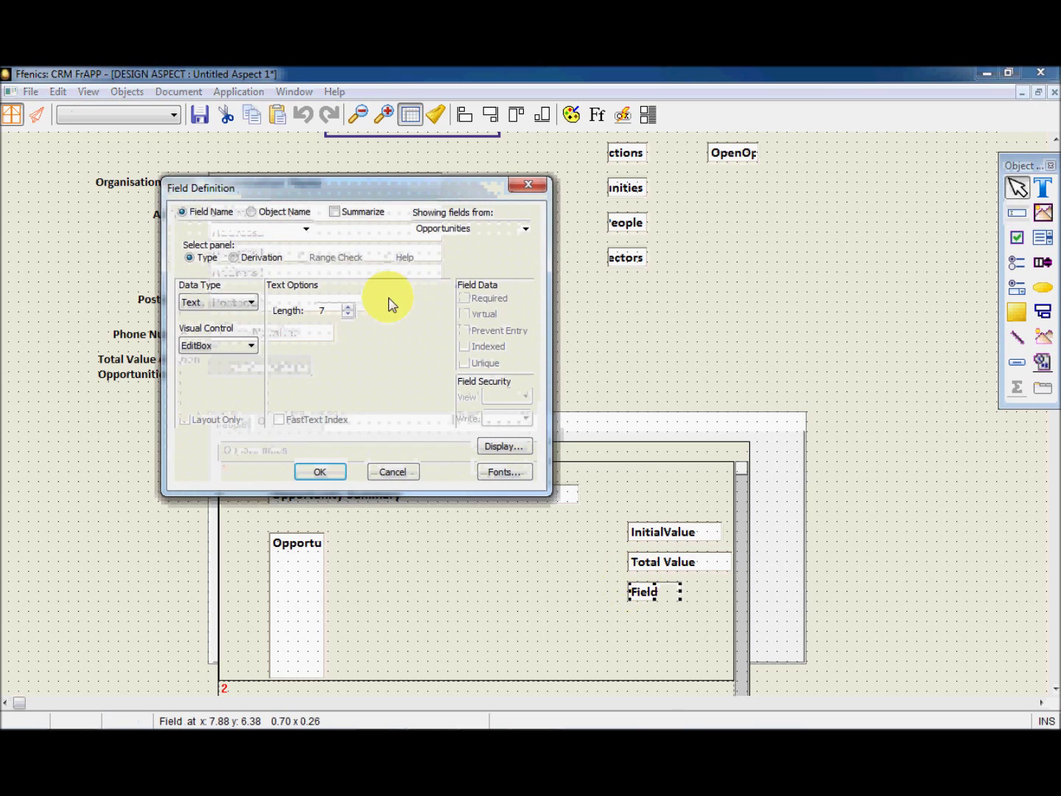
left_click(305, 229)
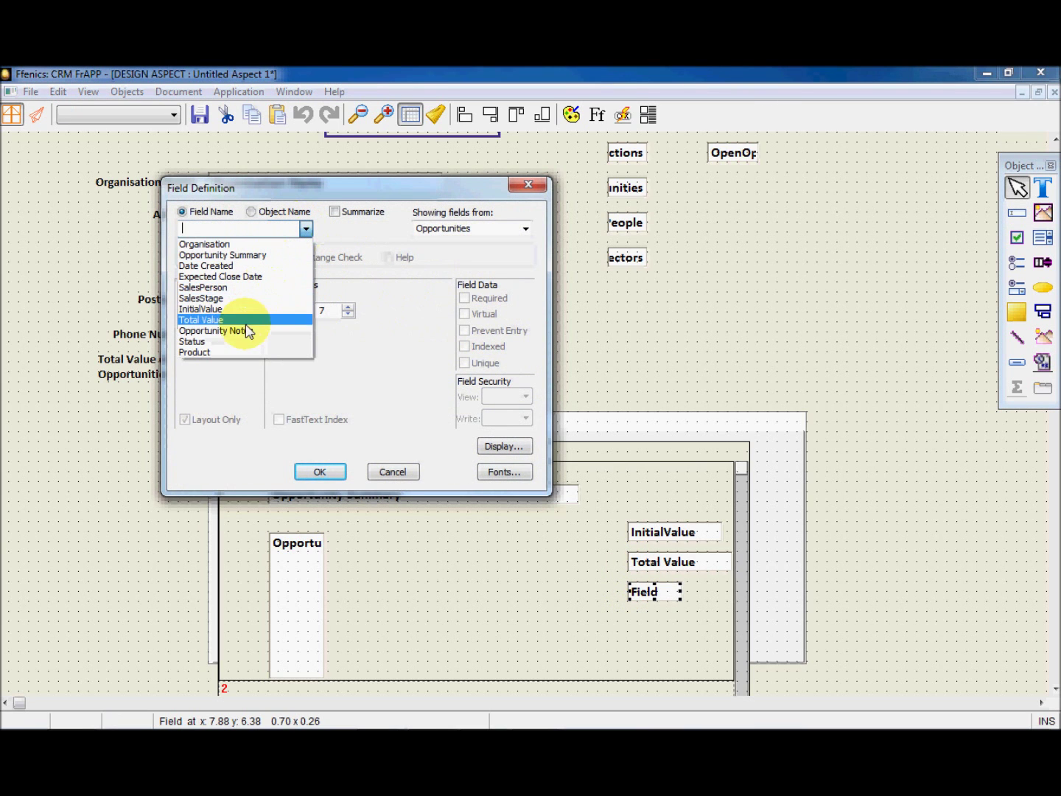
left_click(240, 267)
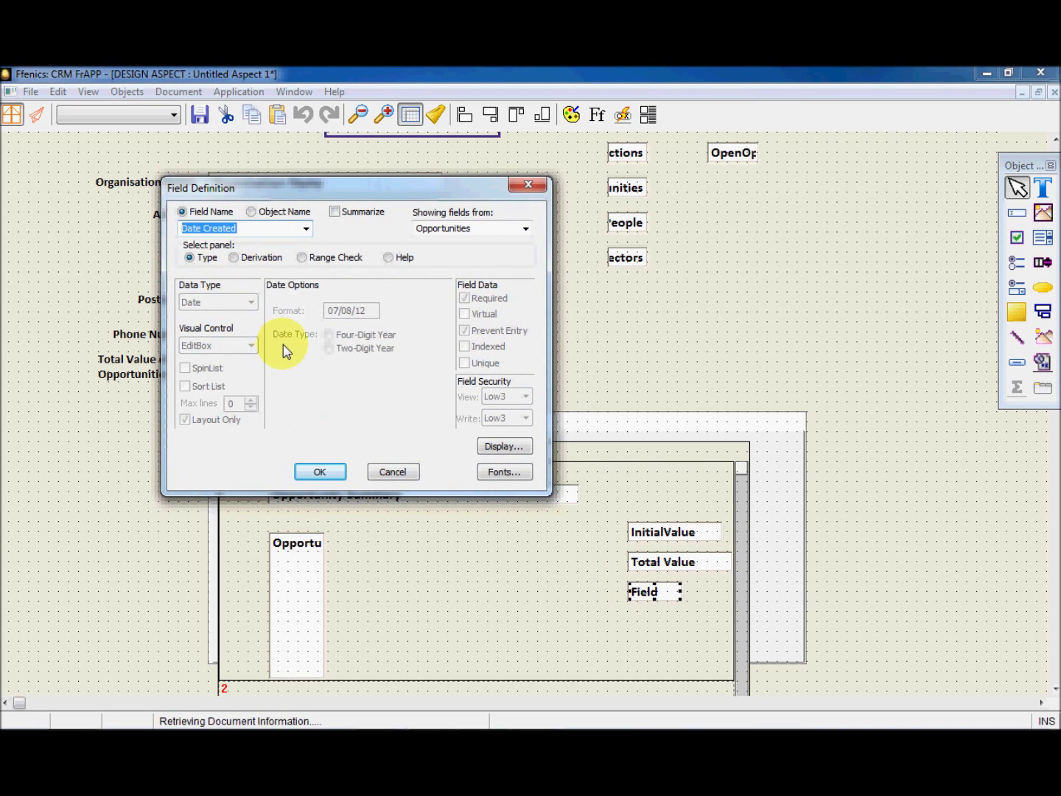
key("Return")
left_click(1017, 213)
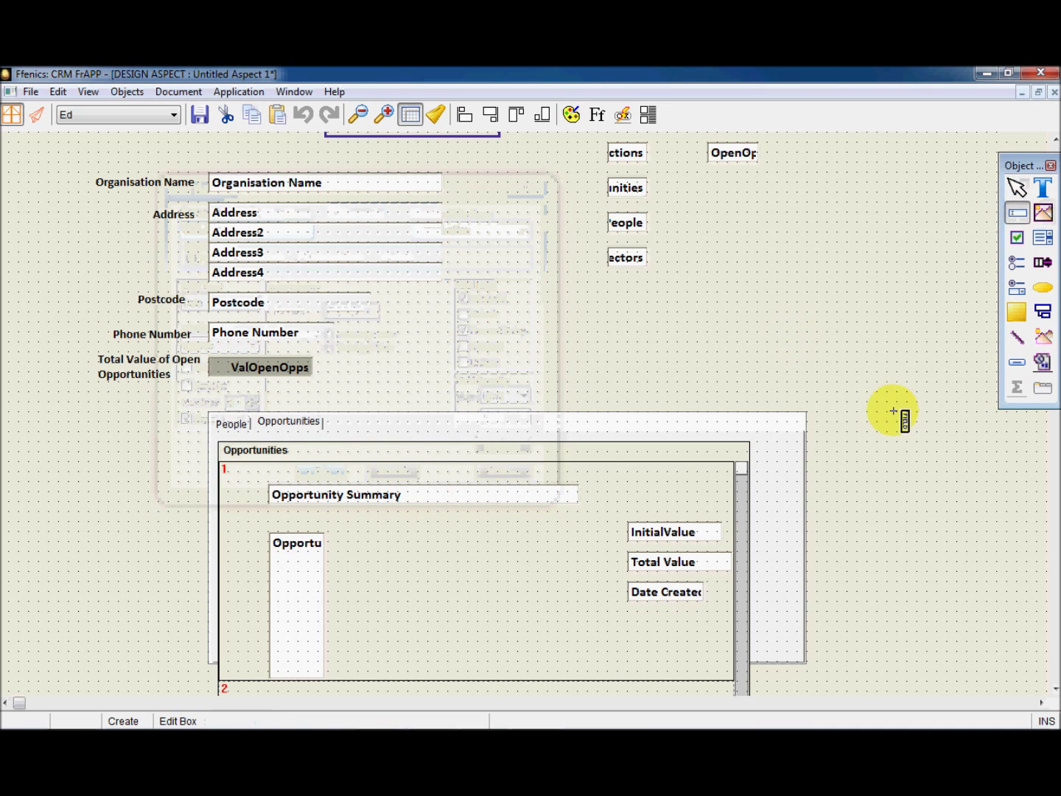
left_click(628, 625)
left_click(305, 229)
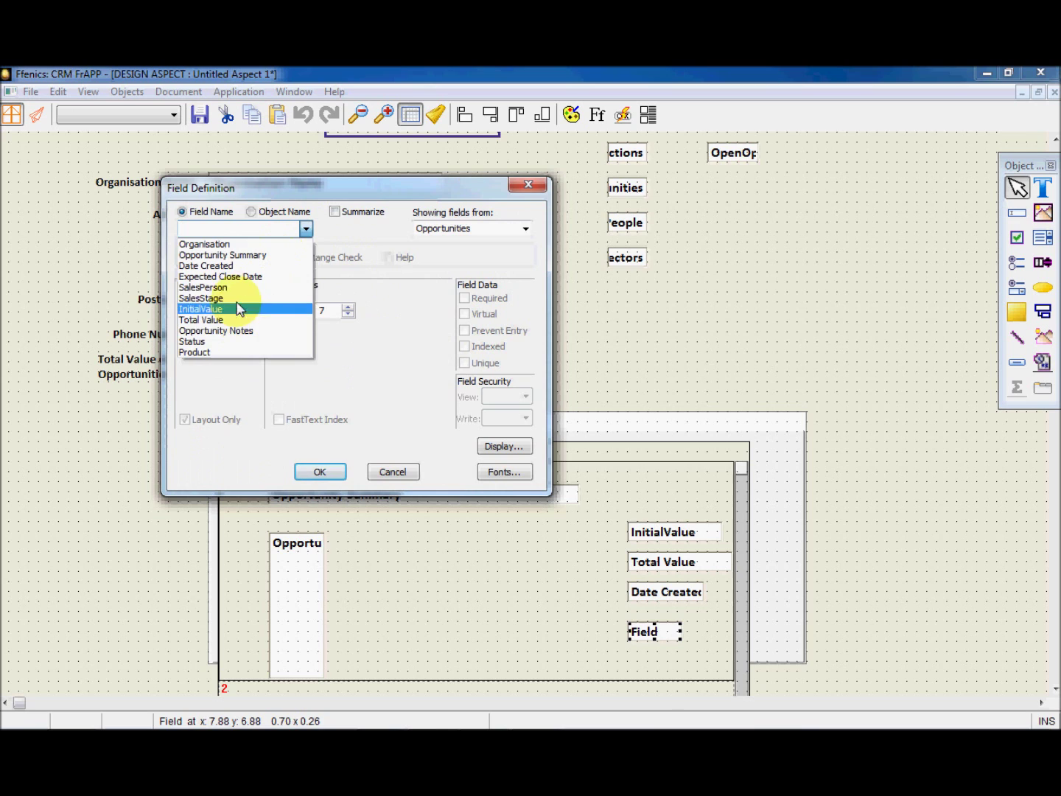
left_click(244, 289)
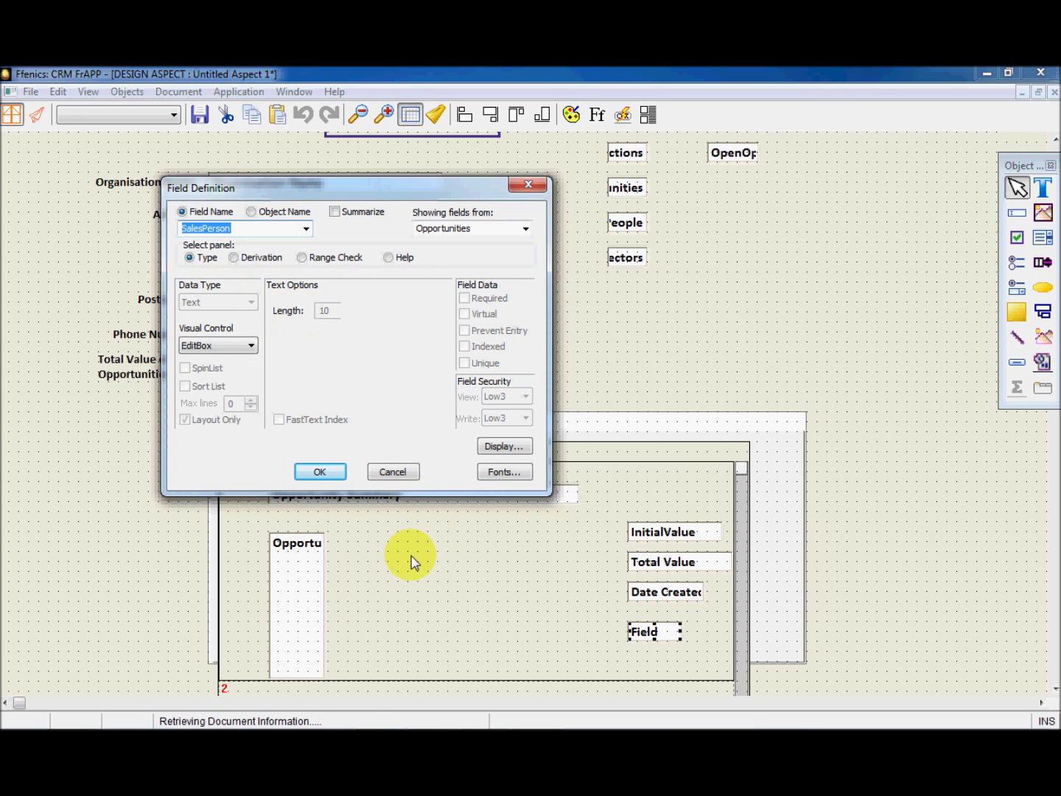
key("Return")
left_click(308, 608)
left_click_drag(322, 607, 525, 604)
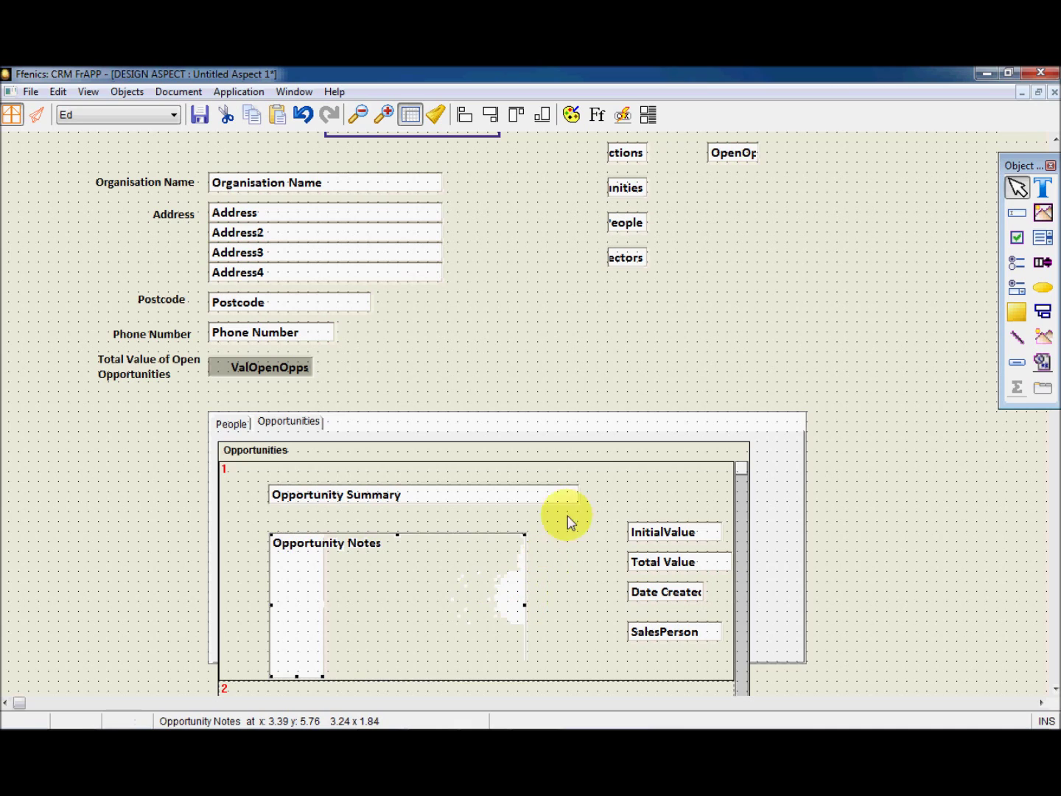
left_click(1040, 191)
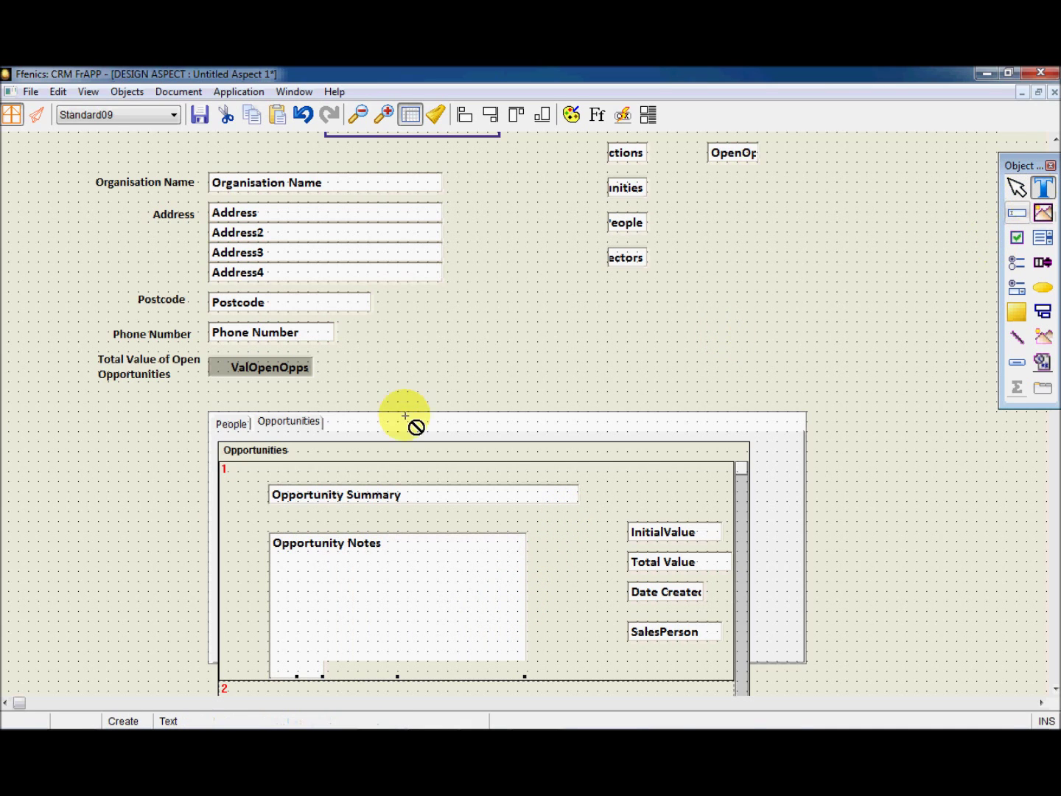
Step: Add Opportunity summary, Opportunity Notes and Initial value labels to the record
left_click(271, 473)
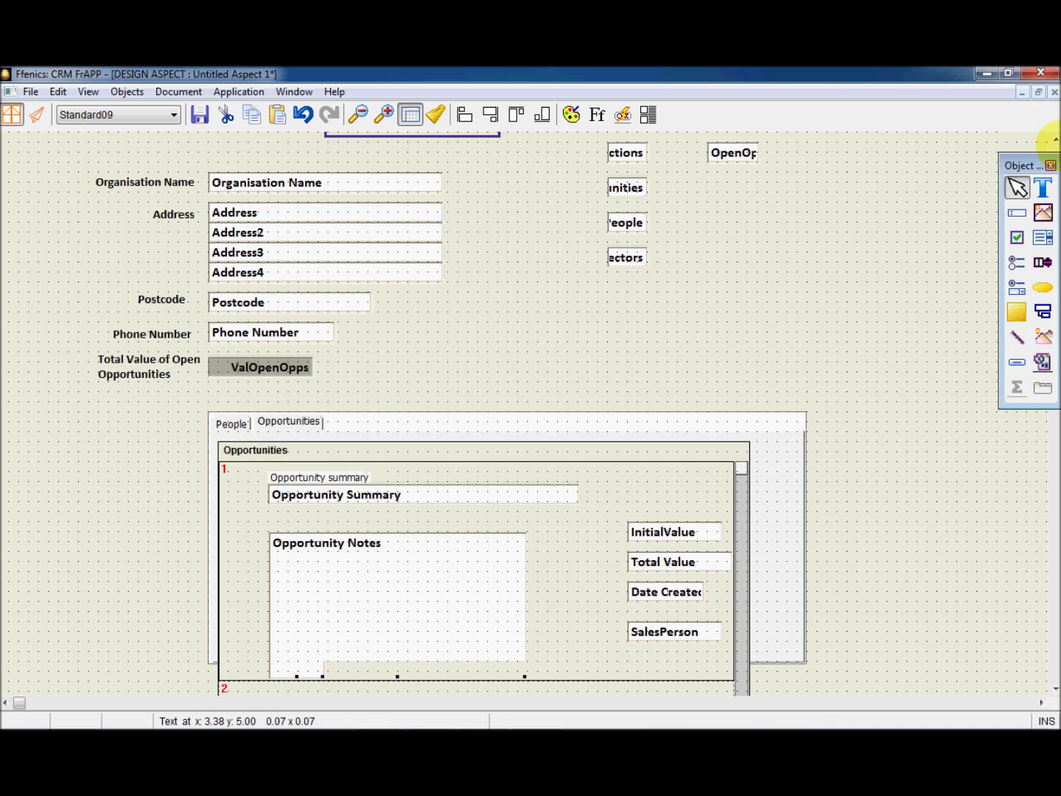
left_click(1042, 188)
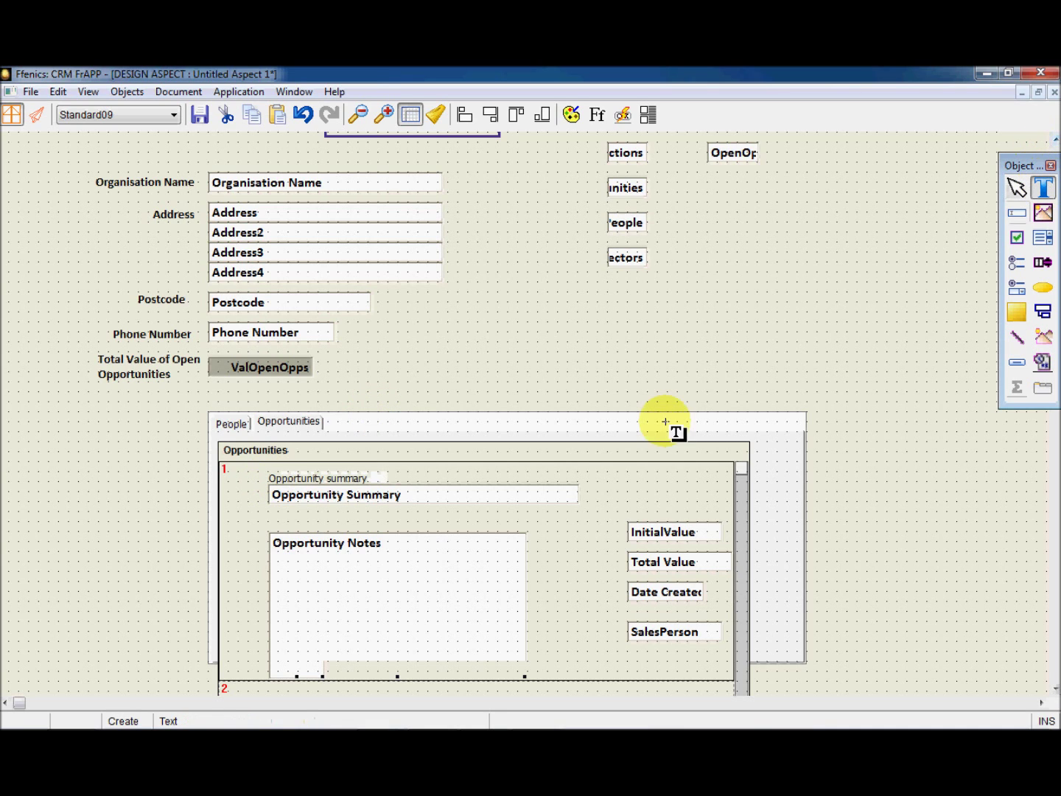
left_click(275, 519)
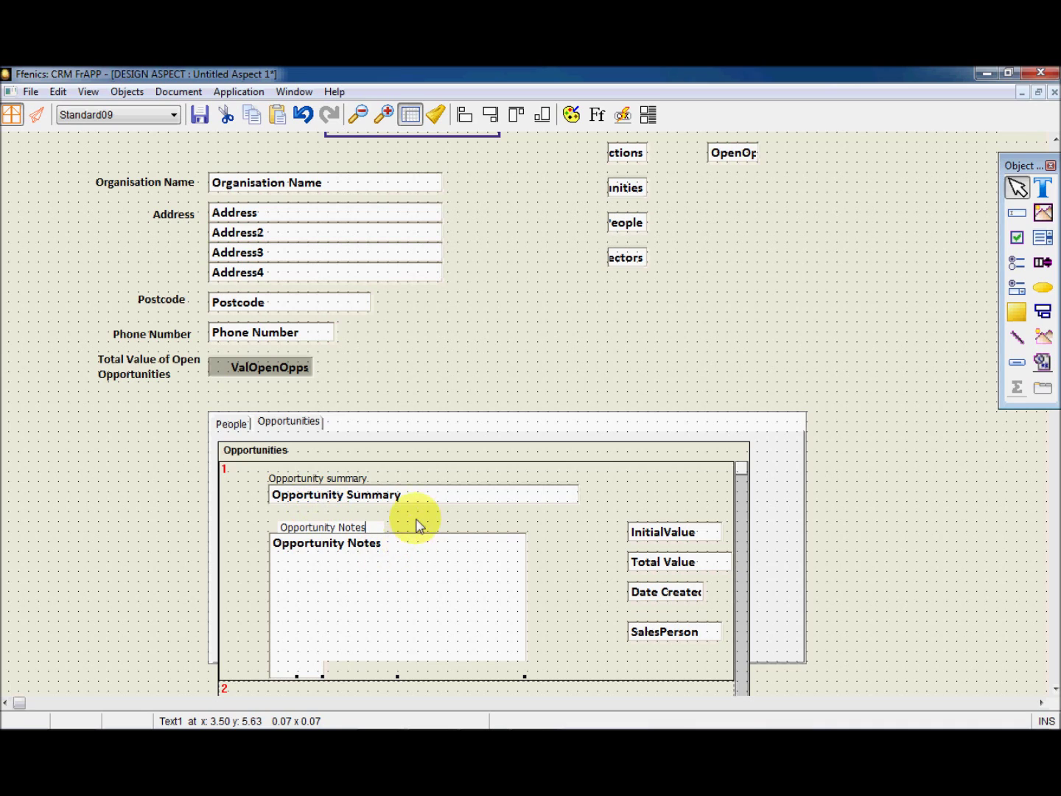
left_click(1042, 188)
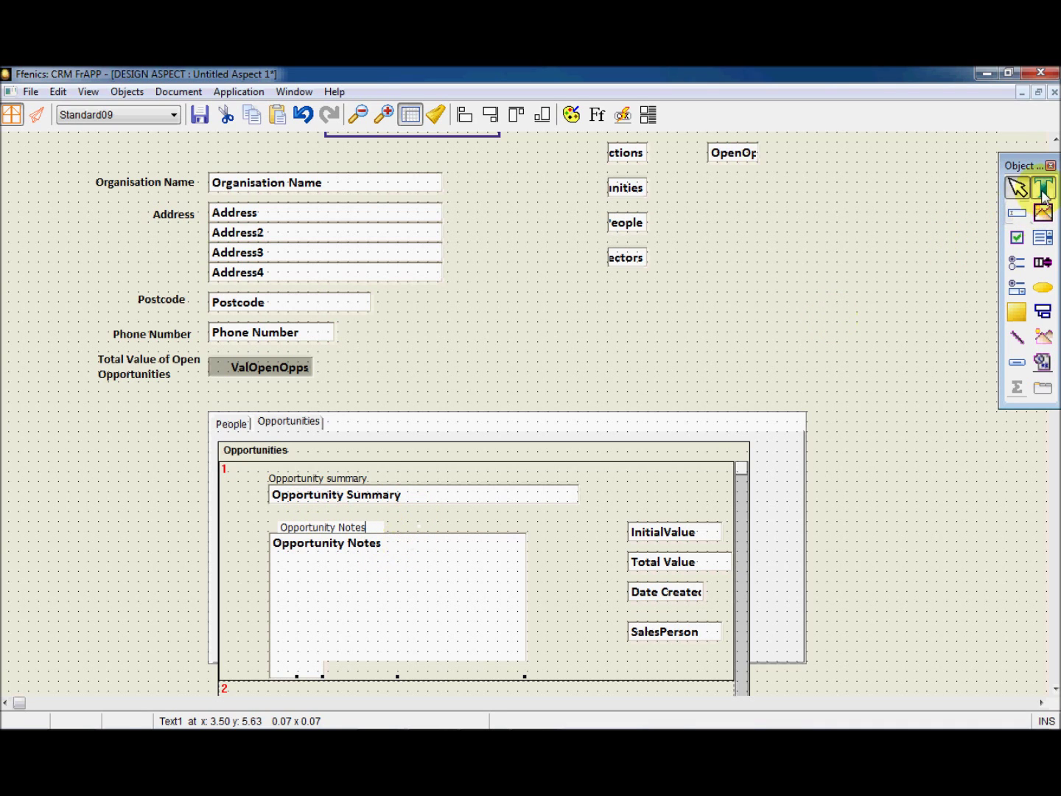
left_click(566, 525)
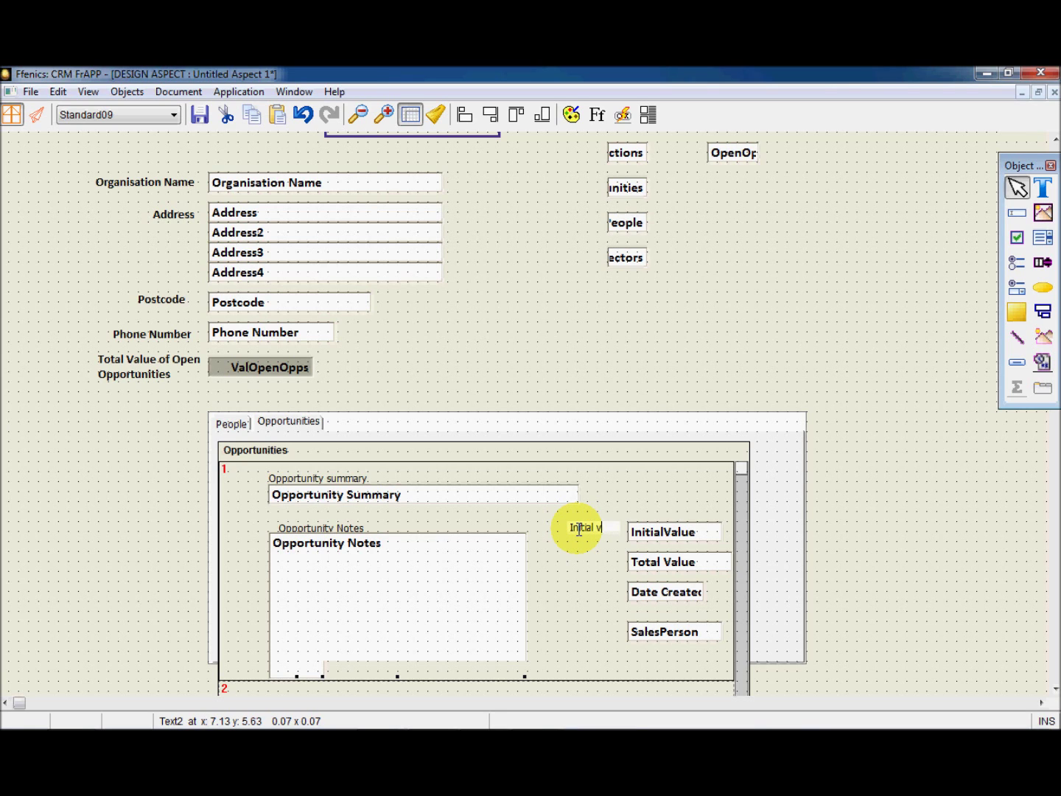
Step: Add Total value, Date created and Sales Person labels, shifting Sales Person slightly left
left_click(1042, 188)
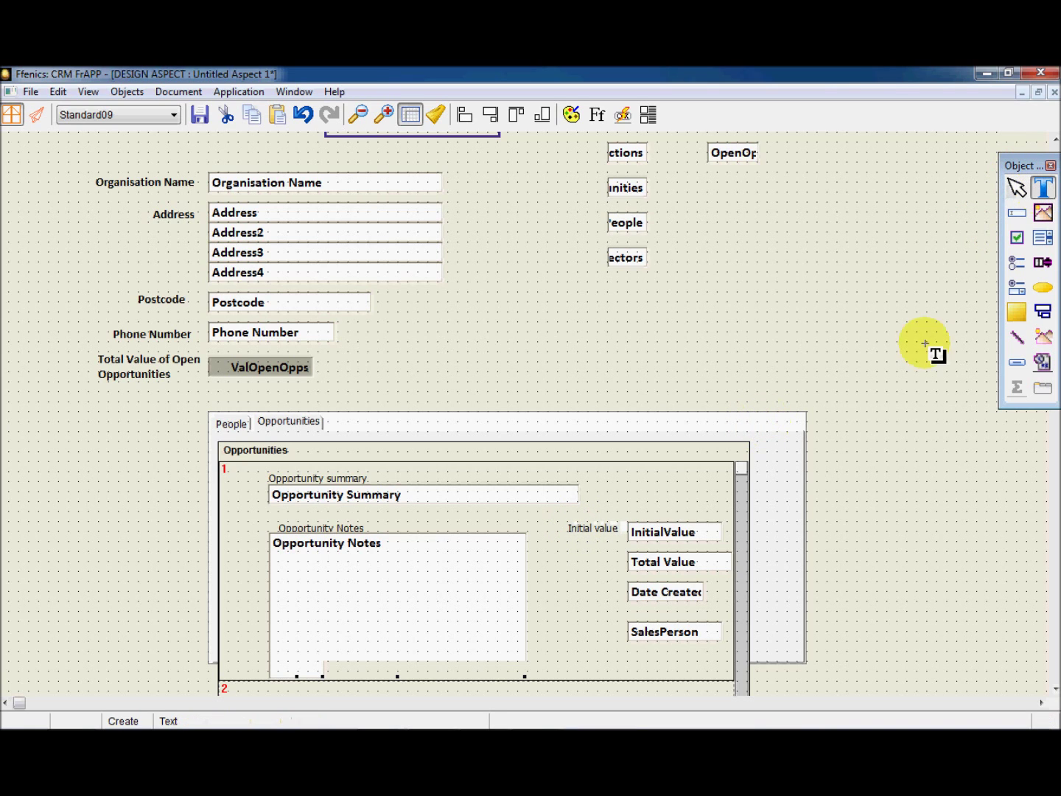
left_click(570, 554)
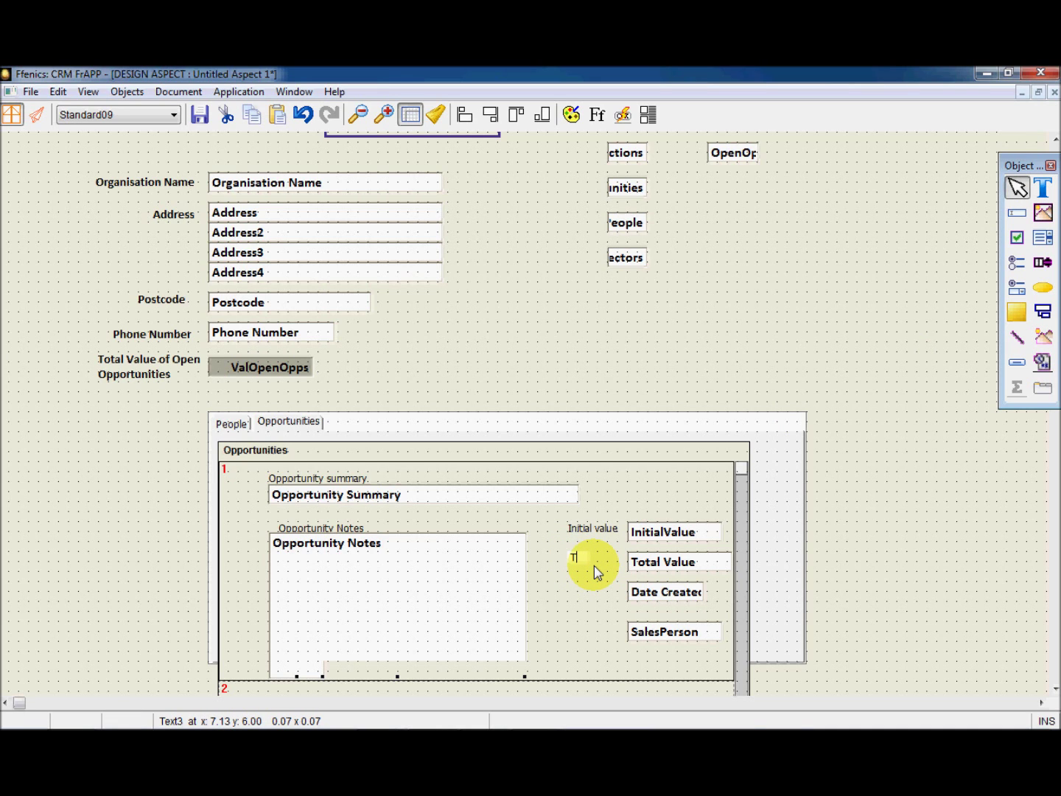
type("Total value")
left_click(1042, 187)
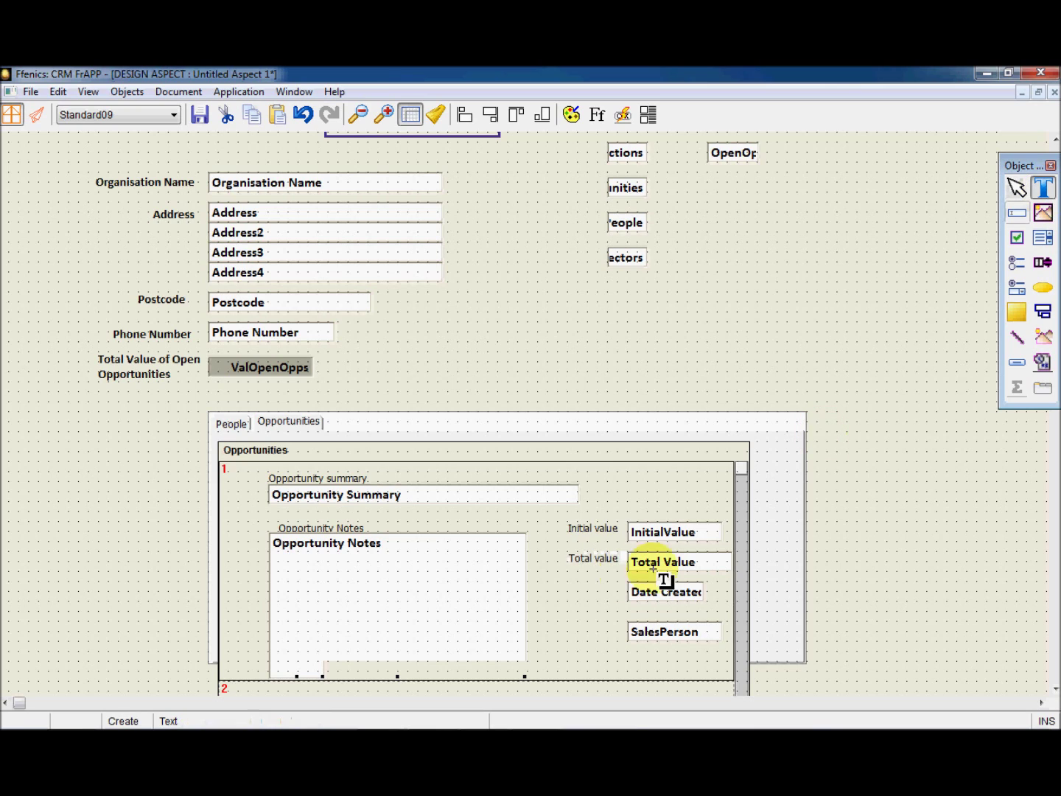
left_click(576, 586)
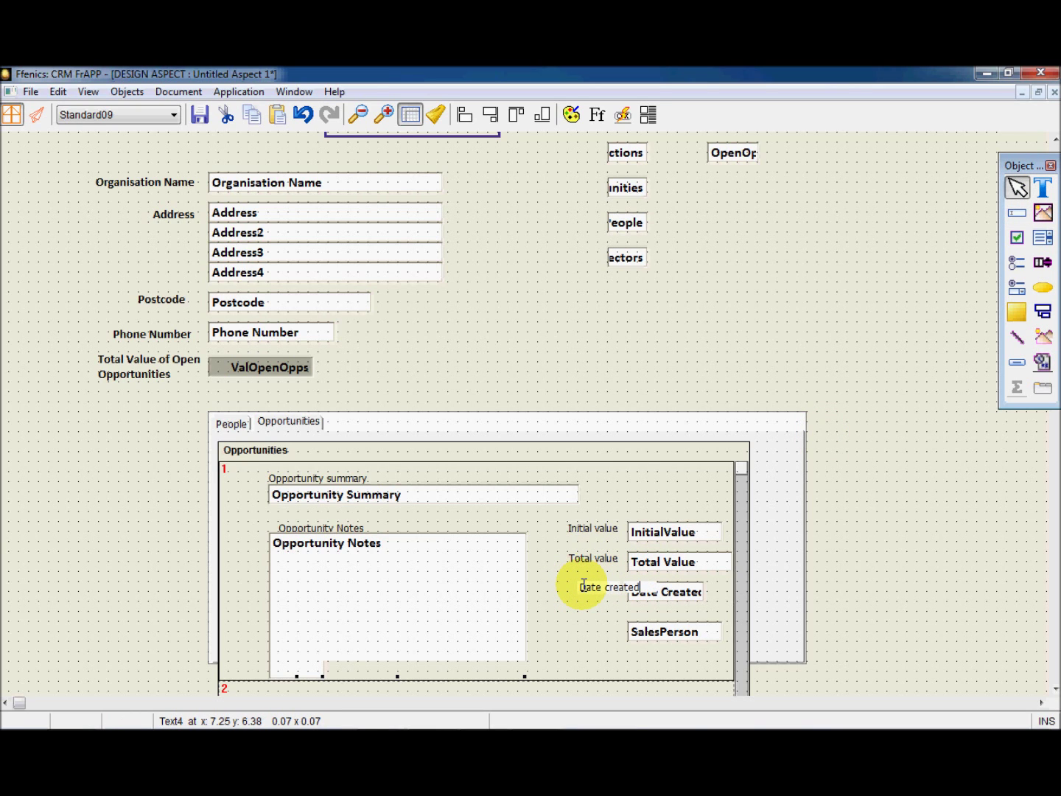
left_click(594, 605)
left_click(599, 594)
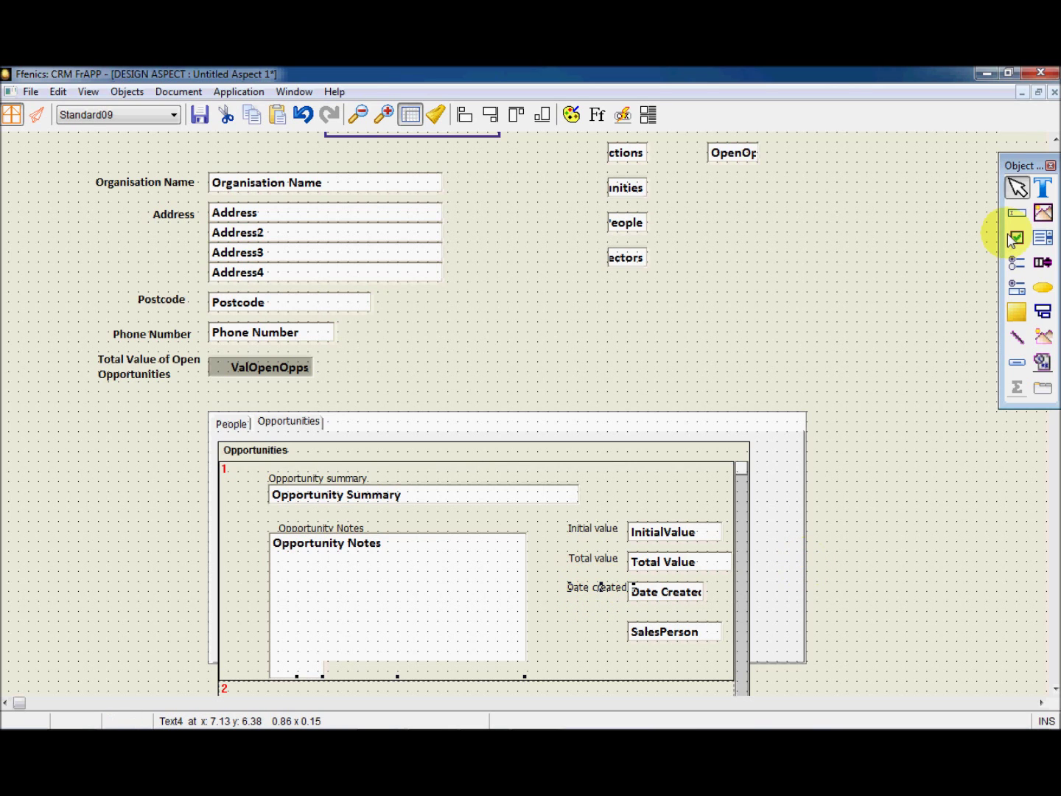
left_click(1043, 187)
left_click(583, 628)
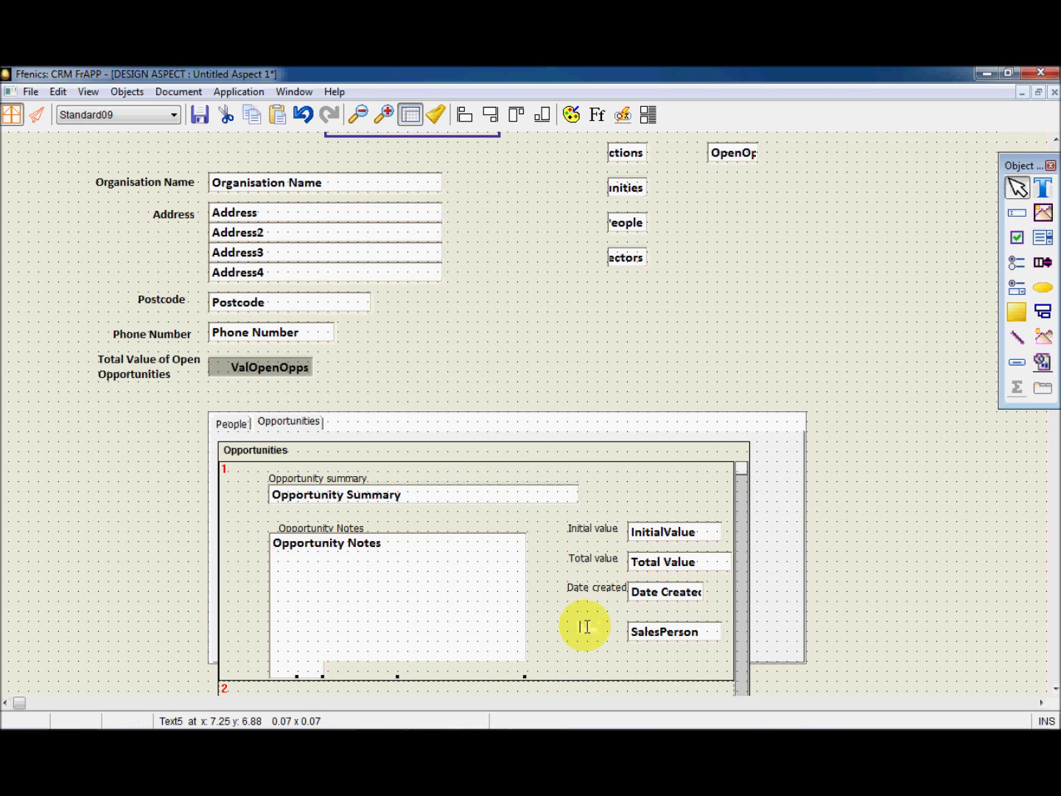
type("Sales Person")
left_click(592, 644)
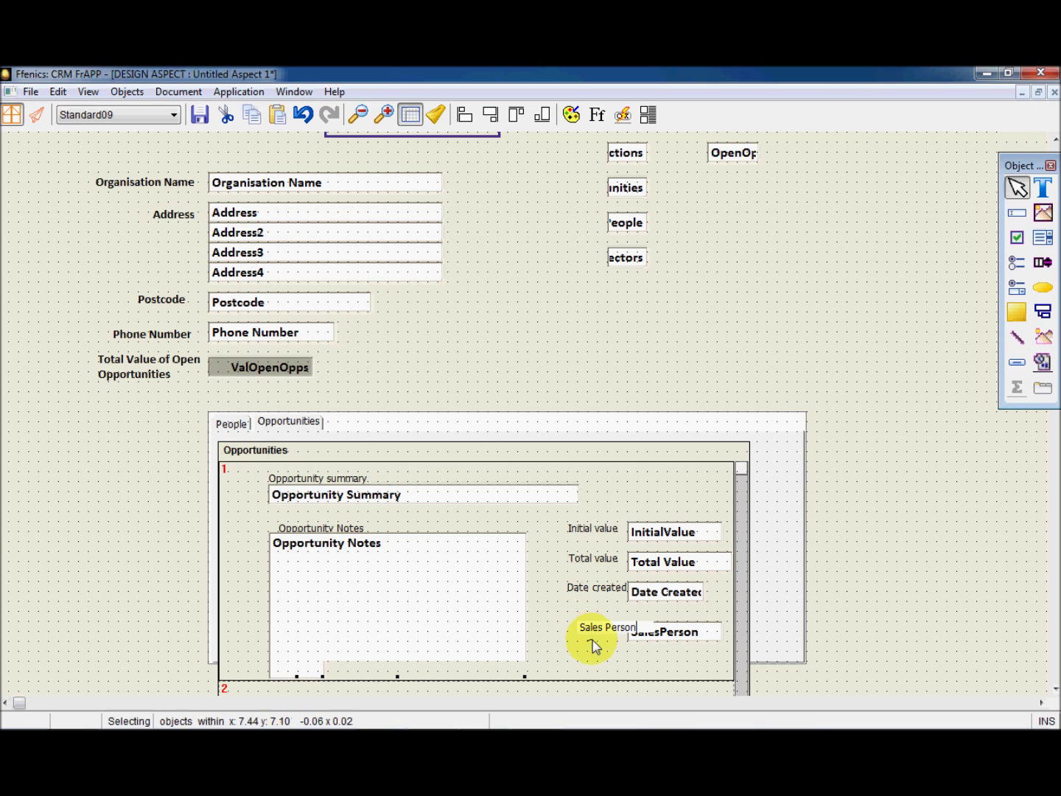
left_click_drag(598, 640, 585, 635)
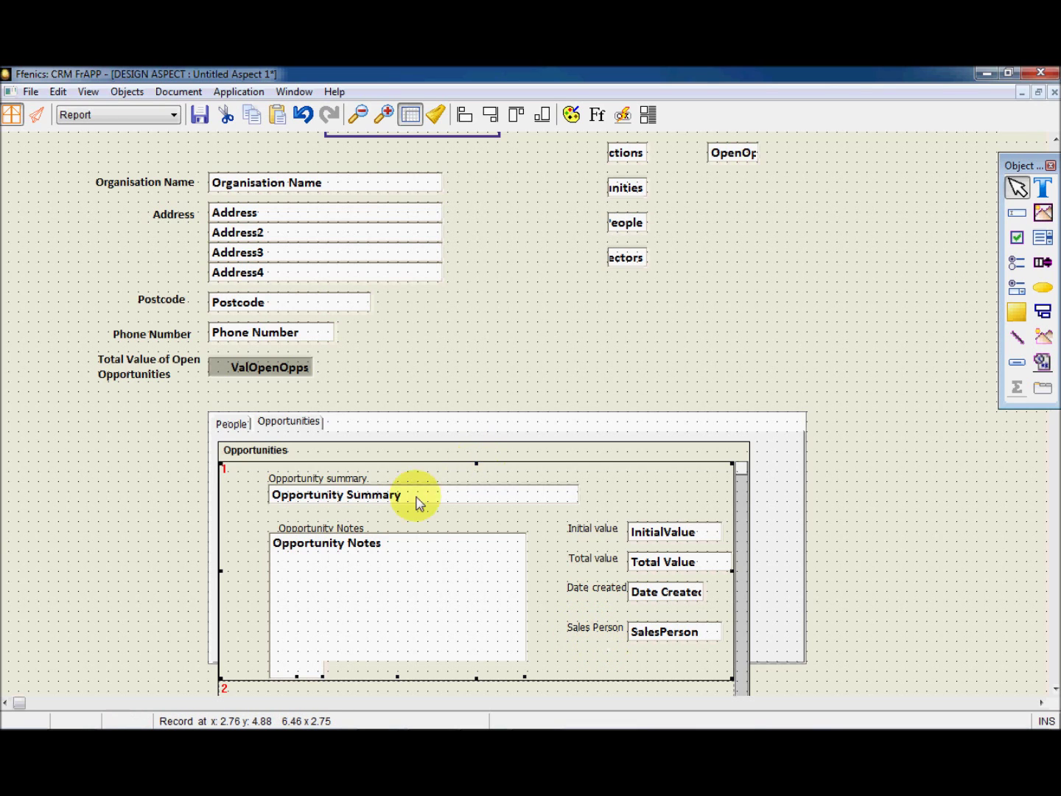
Step: Move the Opportunity Notes label and field up to tidy the record
left_click_drag(349, 539, 308, 527)
left_click(338, 529)
left_click(391, 550)
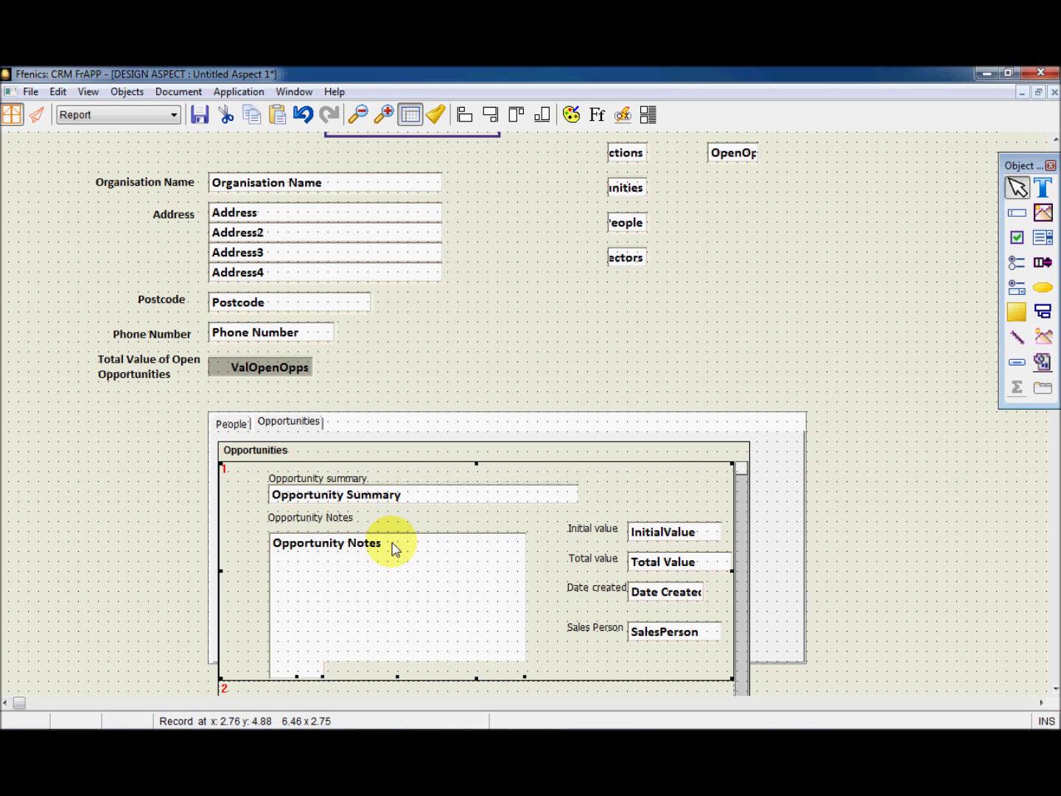
left_click(430, 566)
left_click_drag(430, 566, 430, 564)
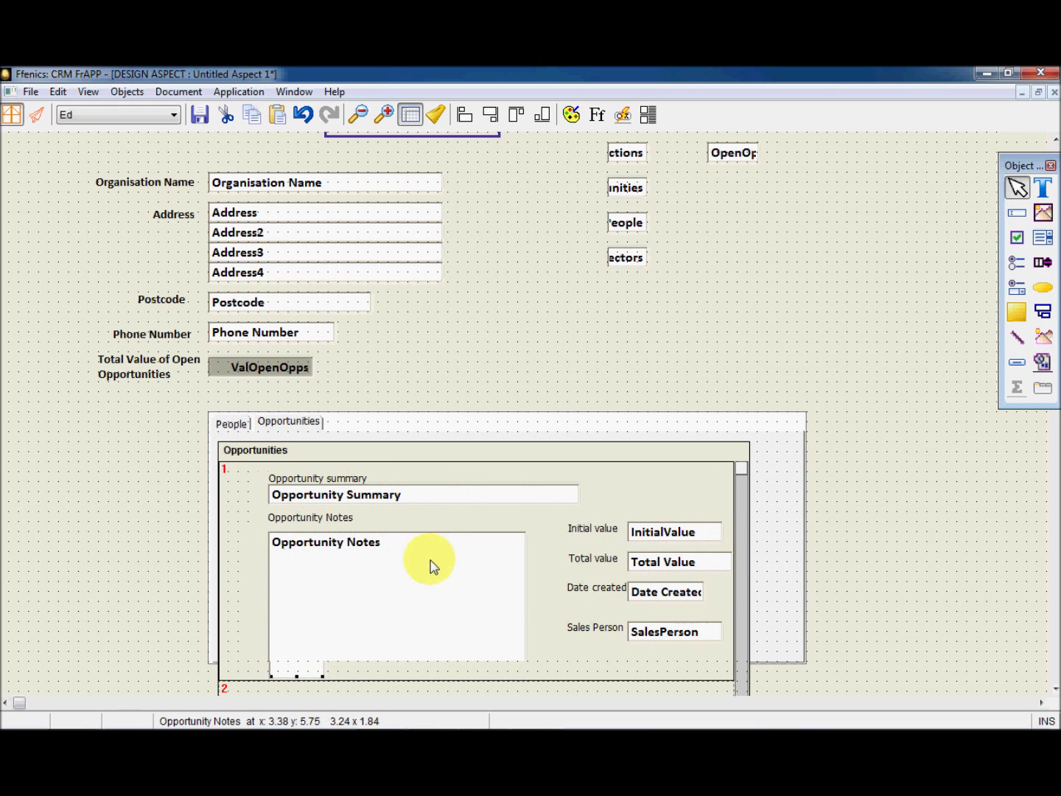
left_click(386, 495)
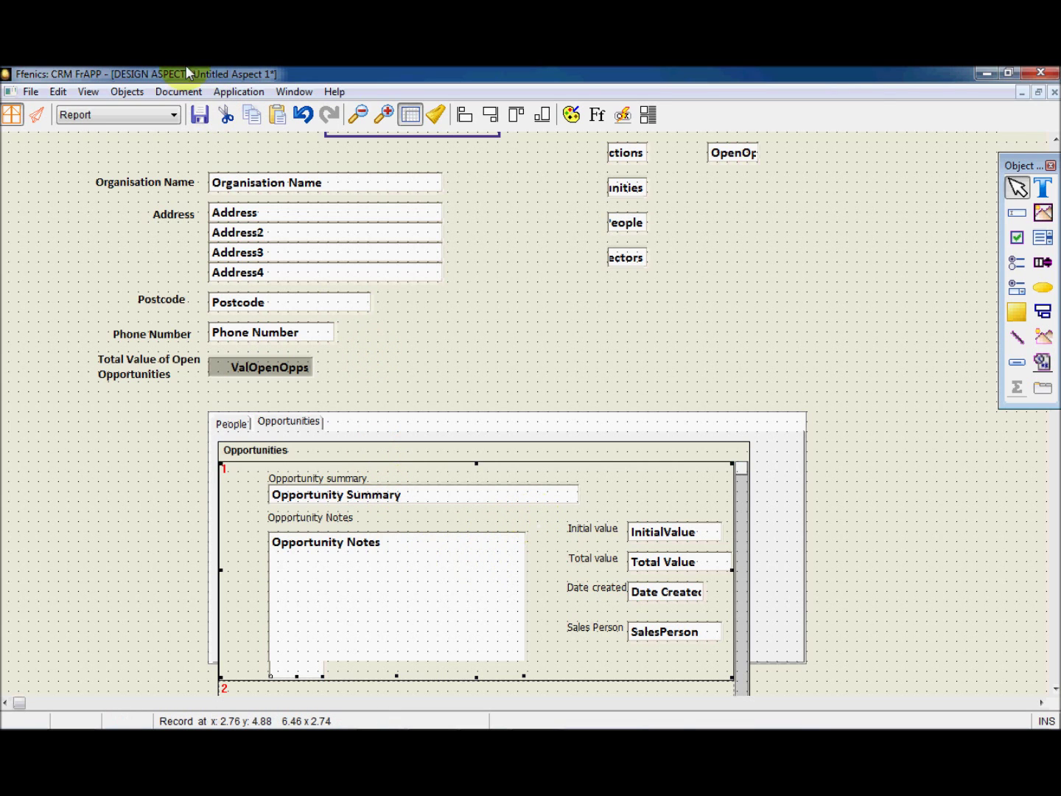
Step: Save the aspect as Untitled Aspect 1 and run it
left_click(200, 114)
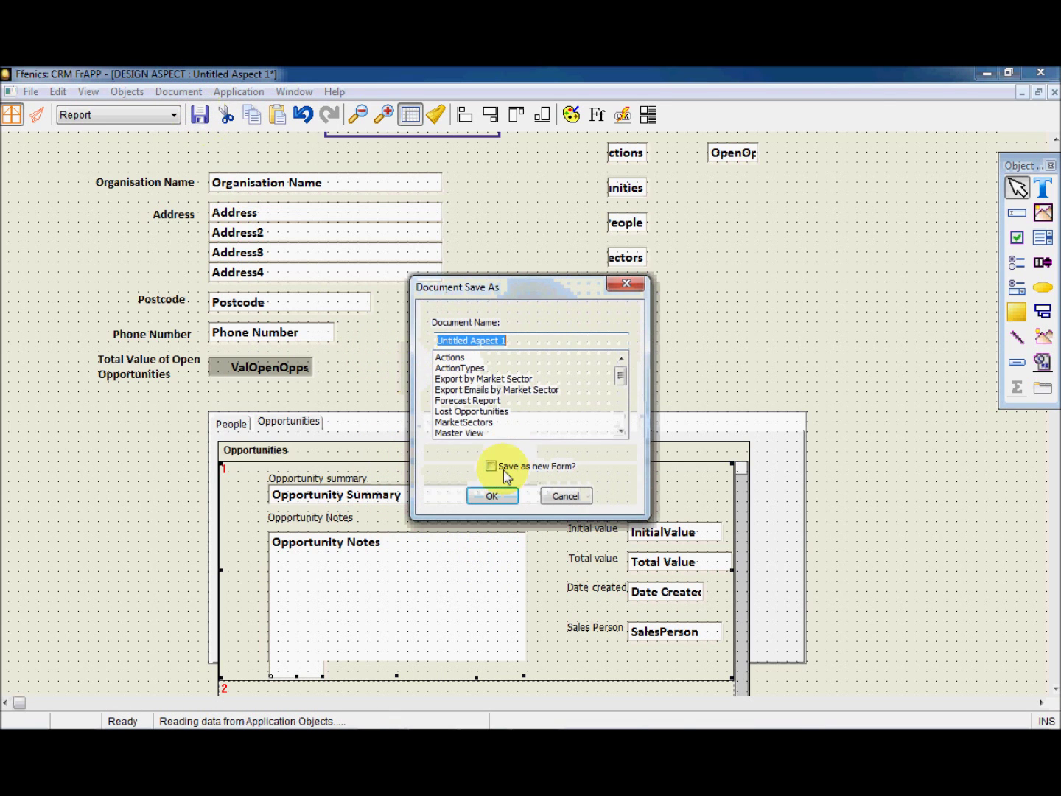
left_click(501, 496)
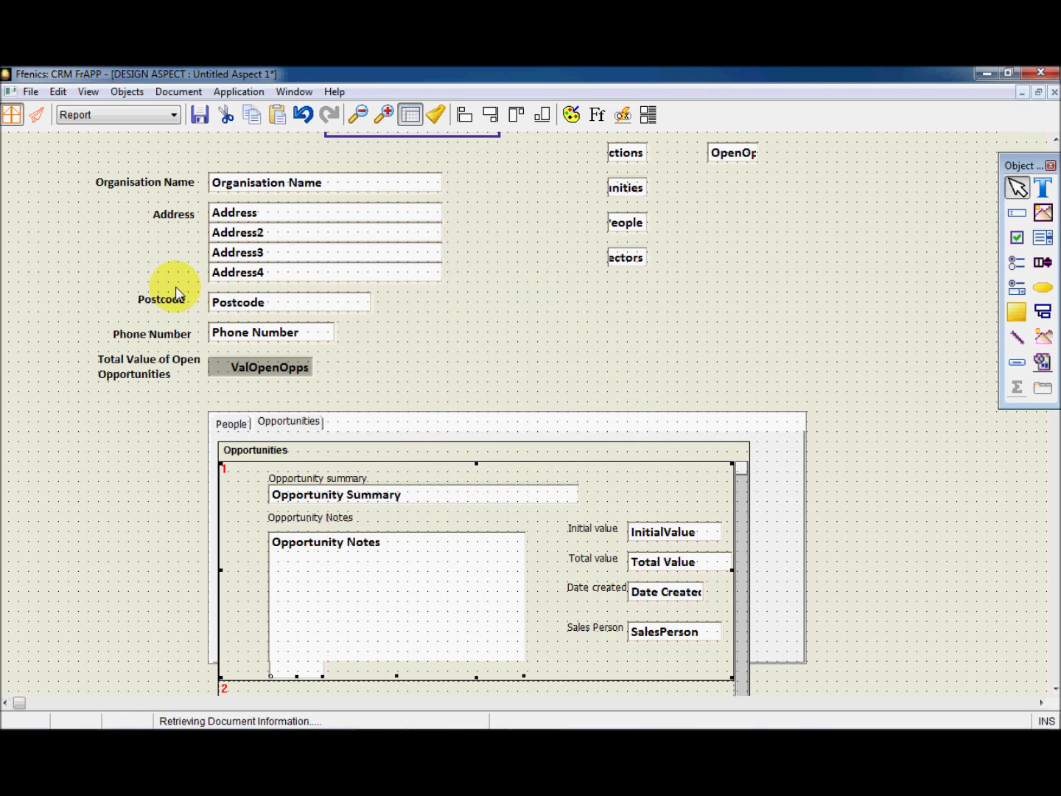
left_click(38, 117)
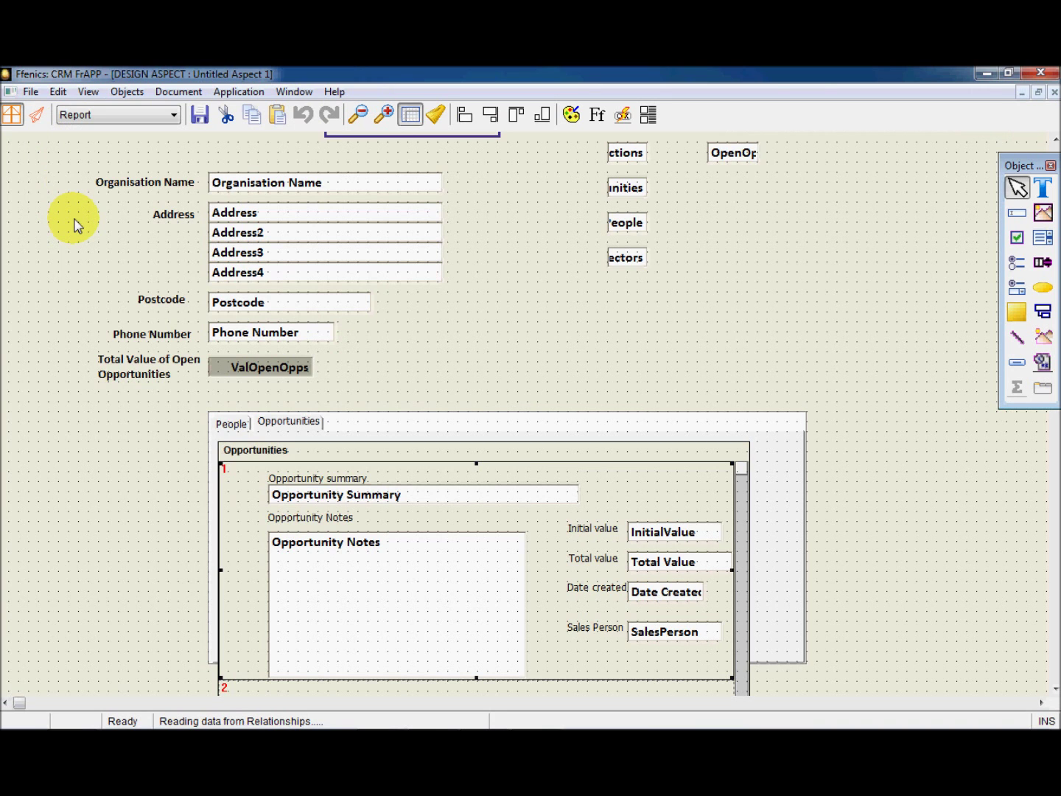
left_click(36, 115)
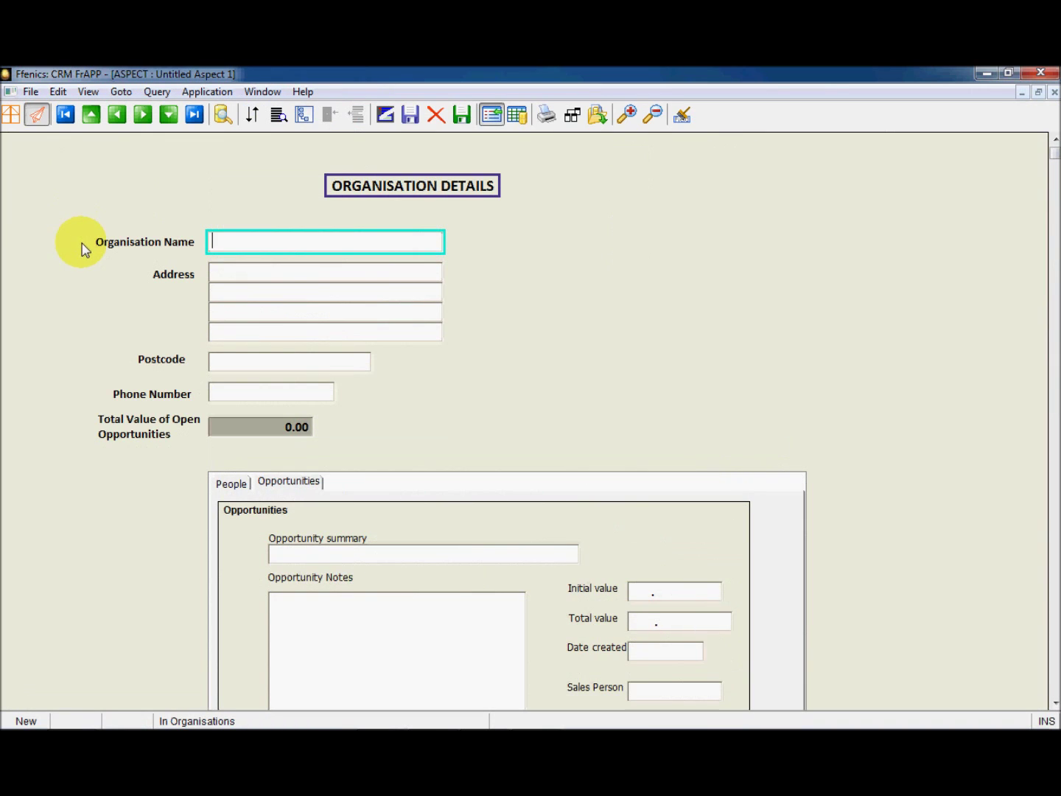
Step: Browse forward to the Example Public Sector body record and view its People tab
scroll(122, 479, "down", 1)
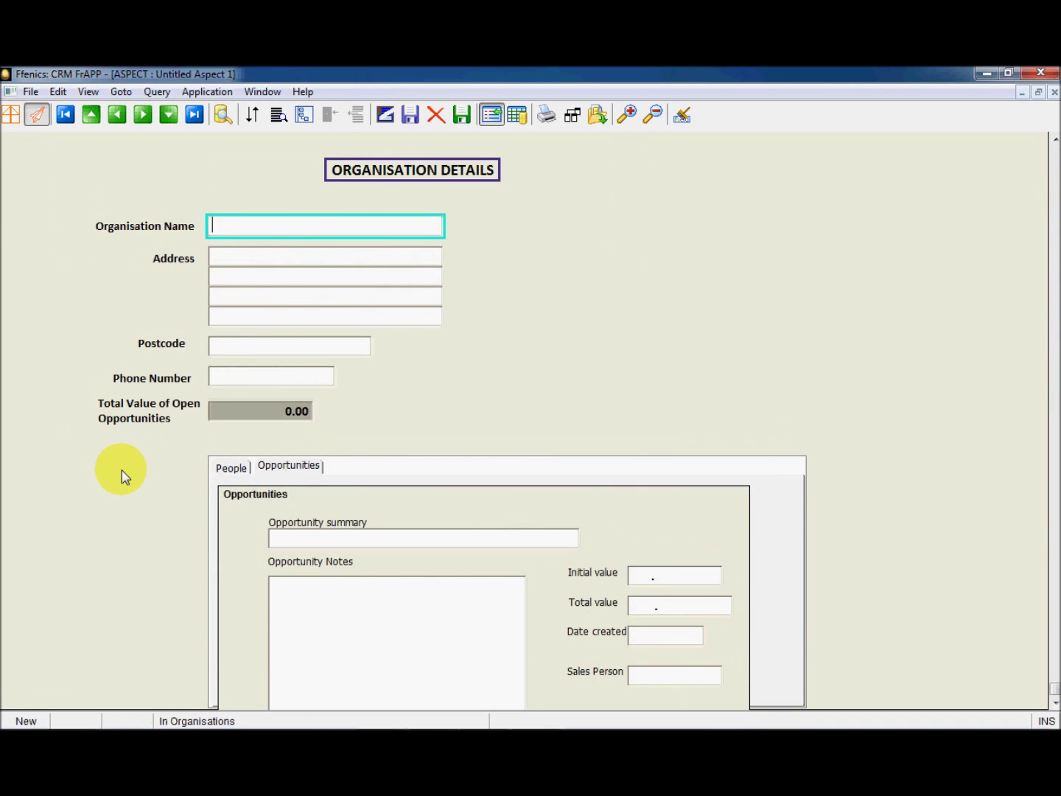
left_click(144, 115)
left_click(144, 115)
left_click(144, 115)
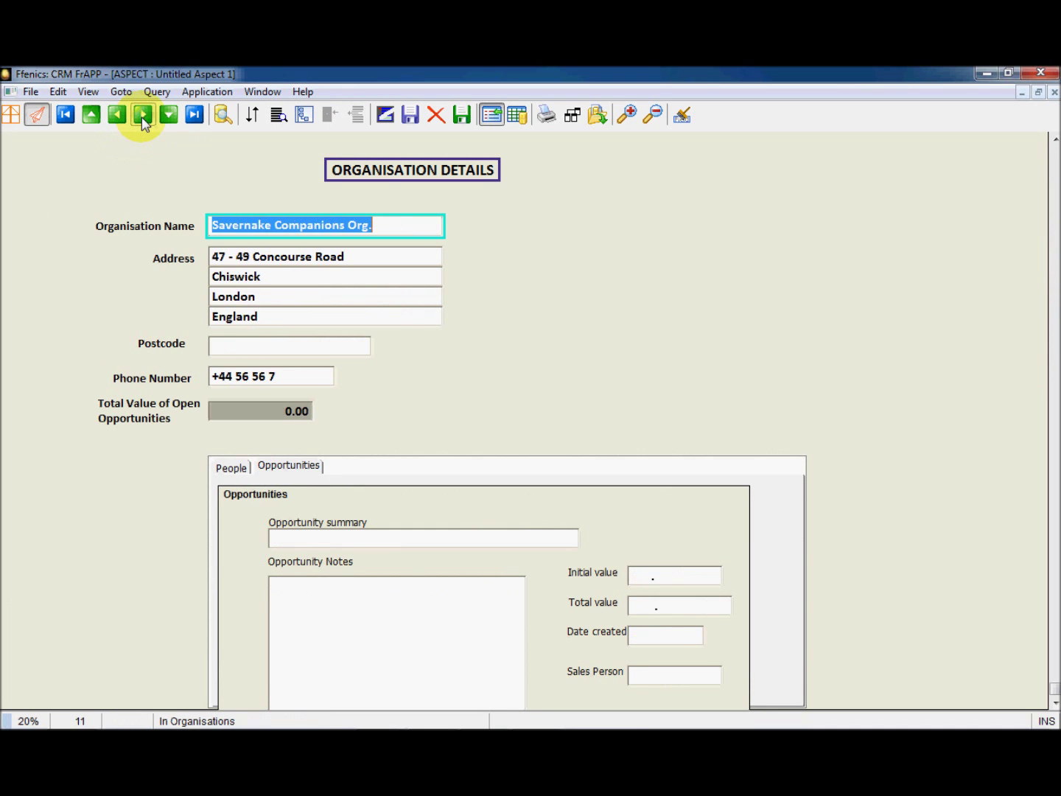
left_click(143, 115)
left_click(231, 466)
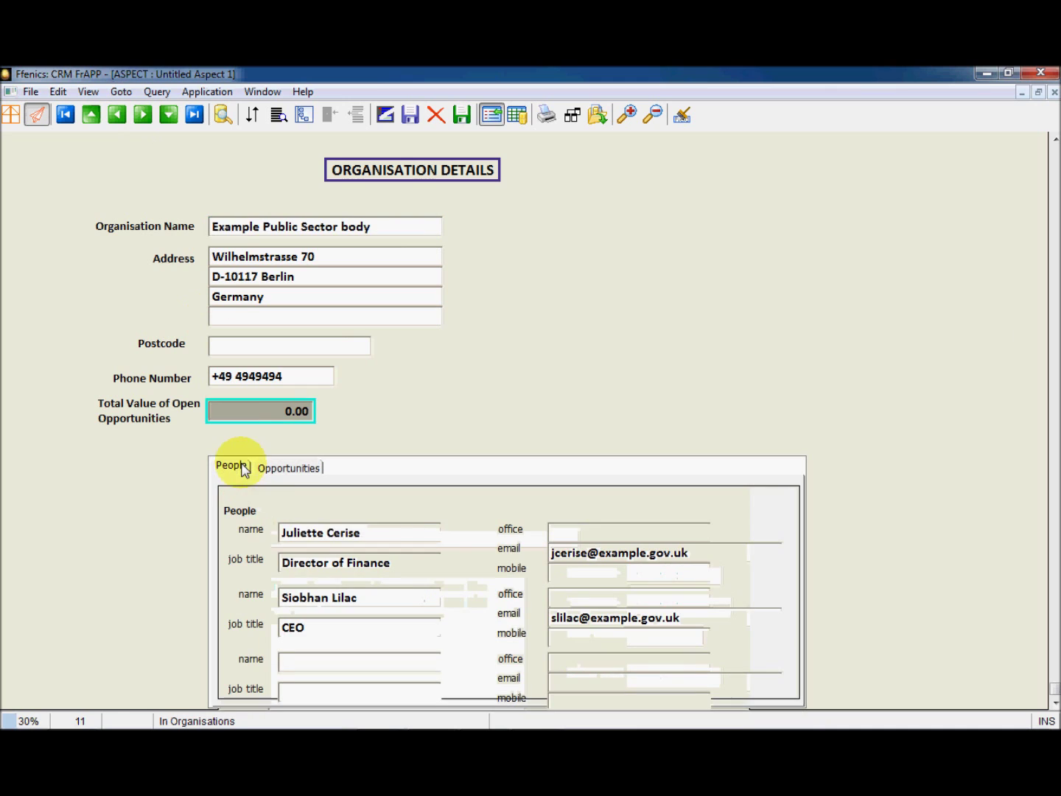
Step: Step back through the records to the Simple Distribution Company organisation
left_click(120, 122)
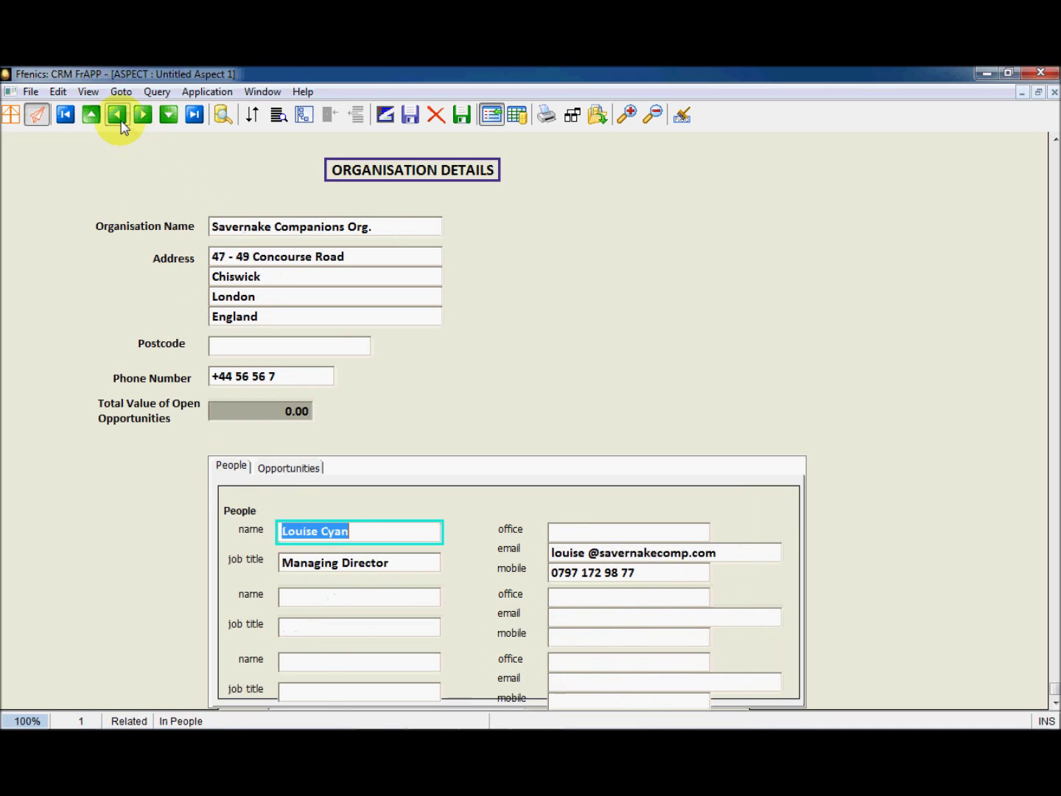
left_click(120, 122)
left_click(120, 122)
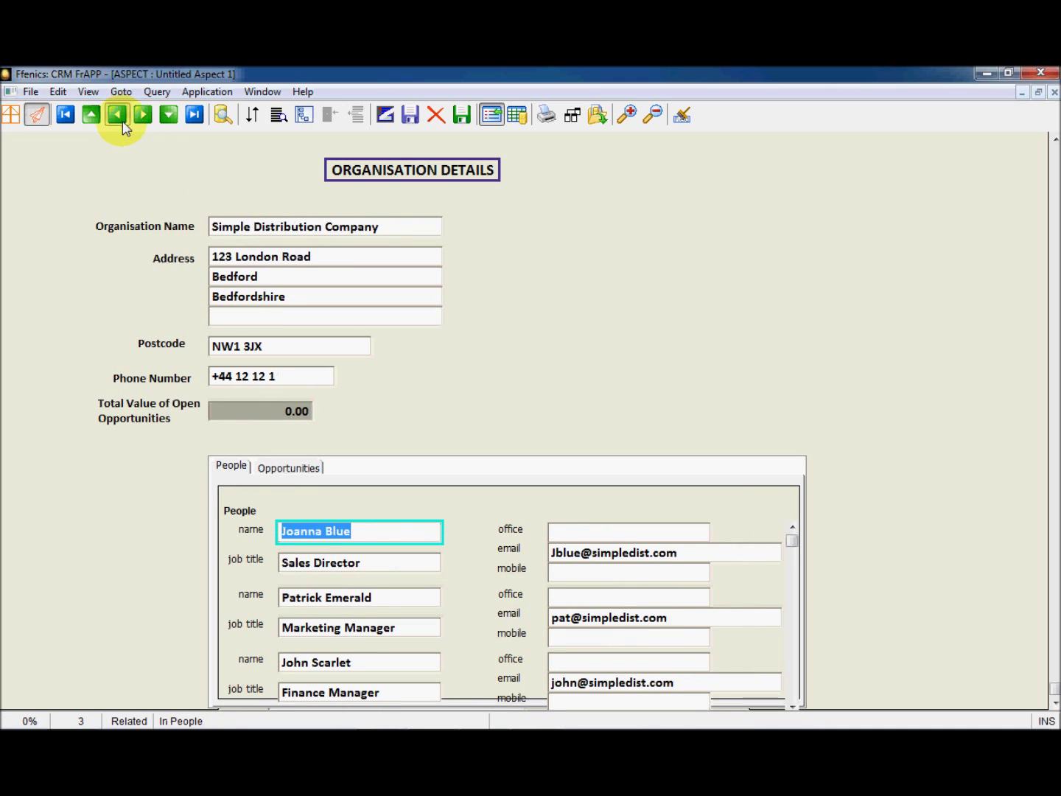
Step: Close the running aspect from the File menu to return to the CRM FrAPP catalog
left_click(30, 91)
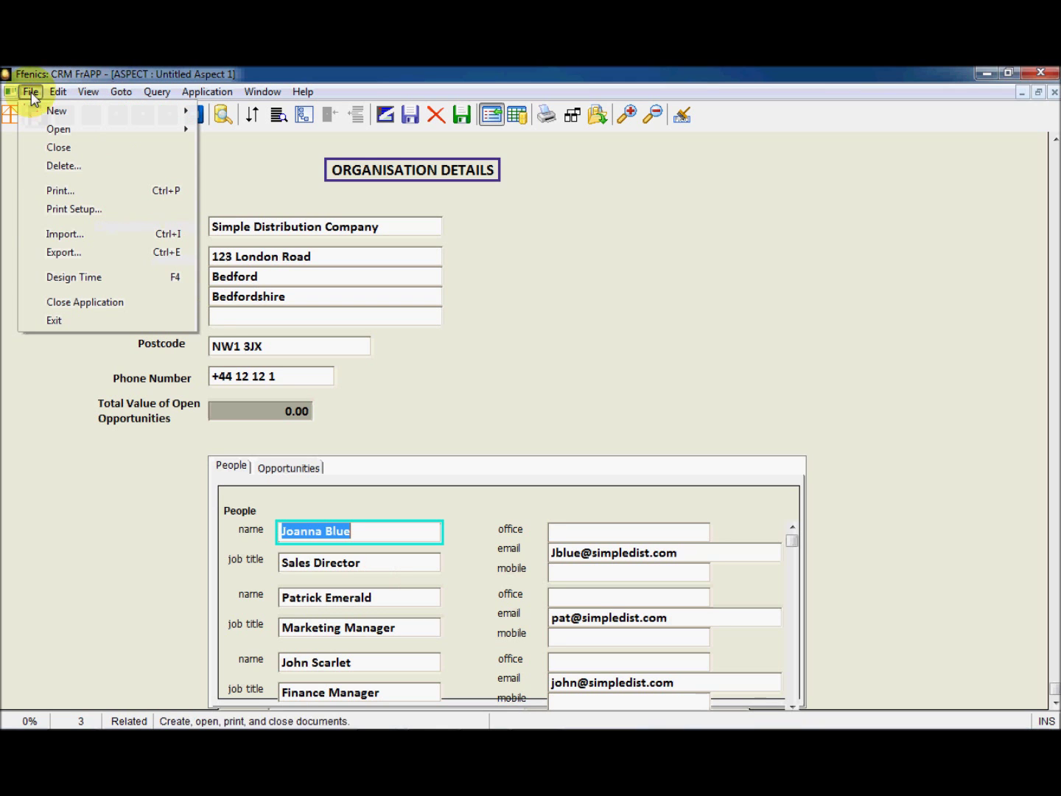
left_click(64, 154)
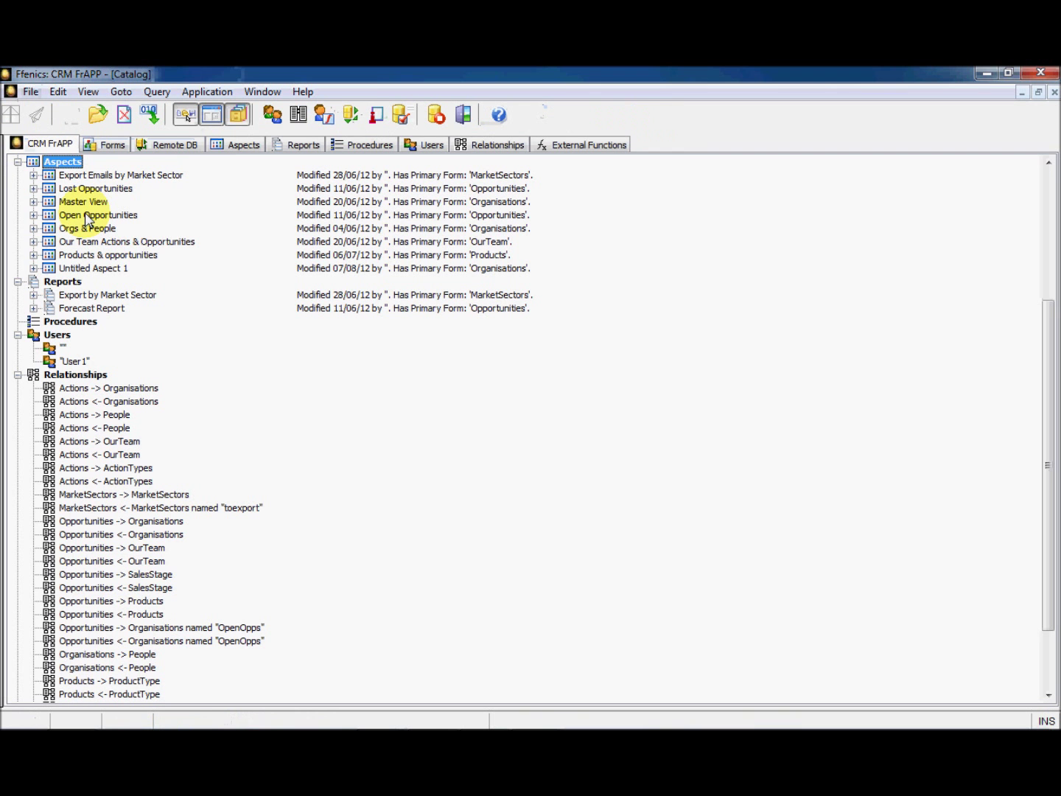
scroll(1050, 359, "up", 1)
scroll(1050, 360, "up", 5)
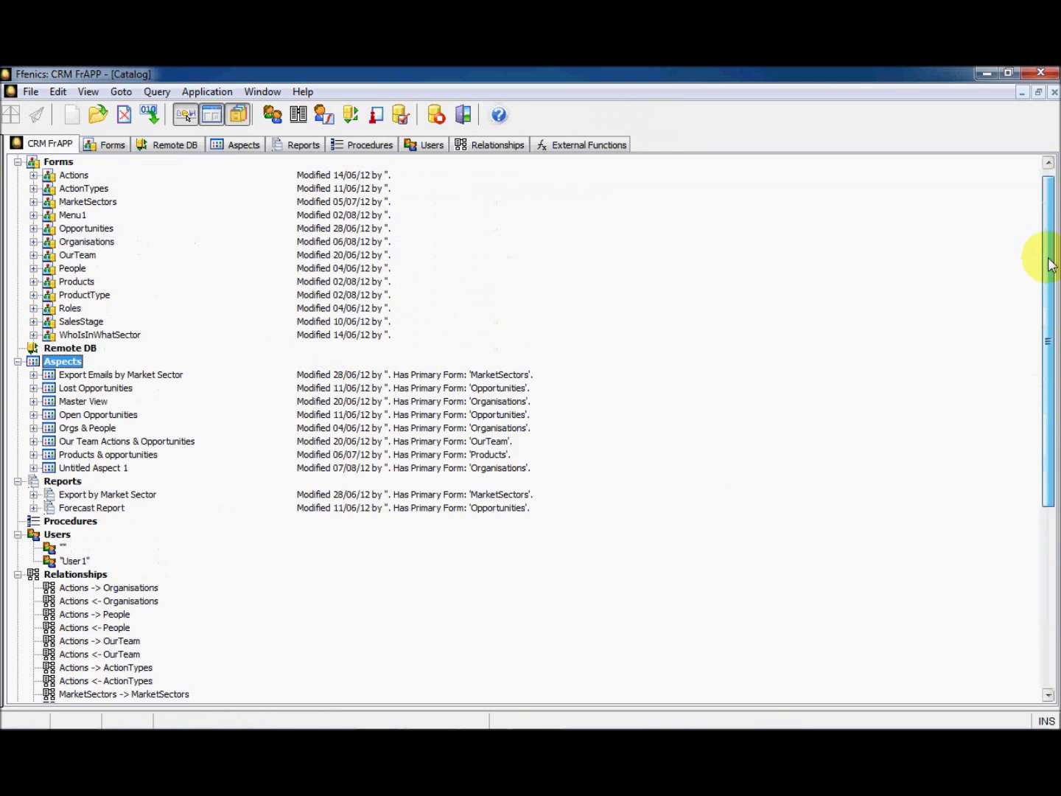